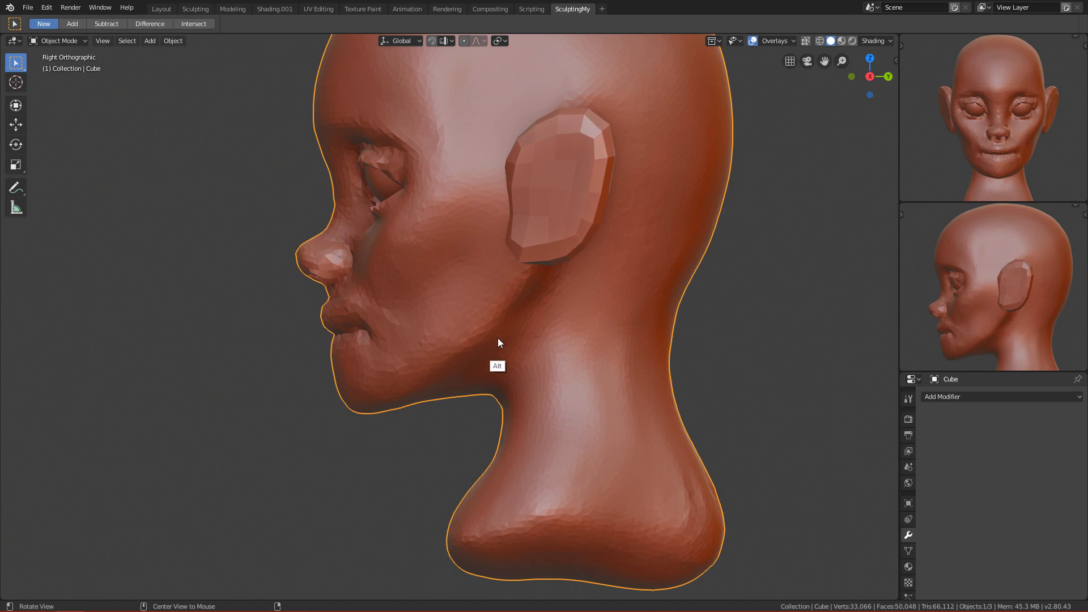
- Put the head mesh into Sculpt Mode with dynamic topology enabled
ctrl+alt+drag(987, 268, 988, 288)
ctrl+alt+drag(1024, 124, 1008, 141)
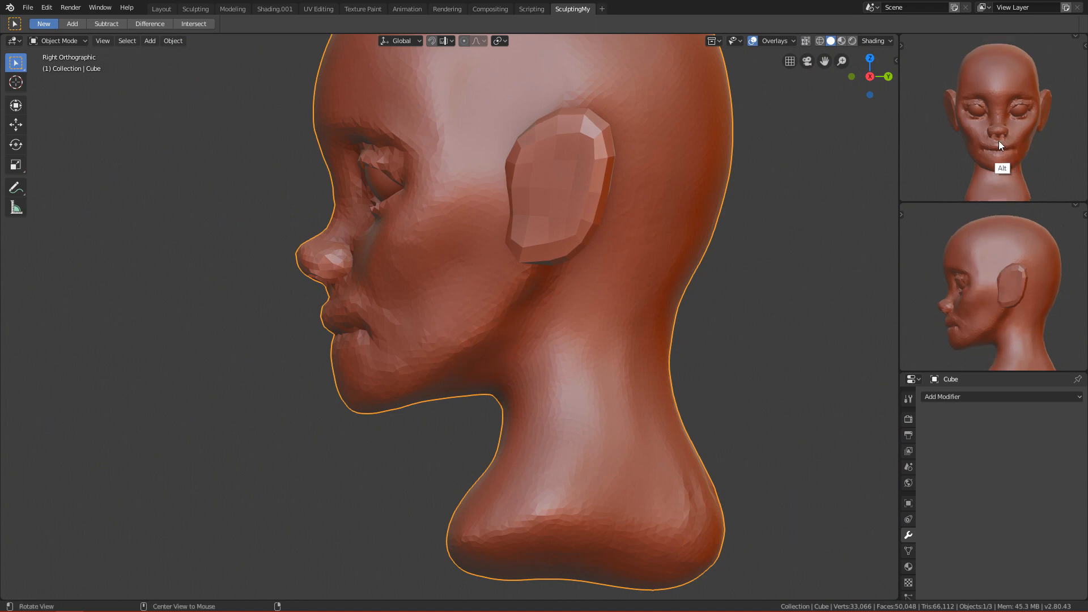
key(KP_1)
ctrl+alt+drag(567, 372, 570, 348)
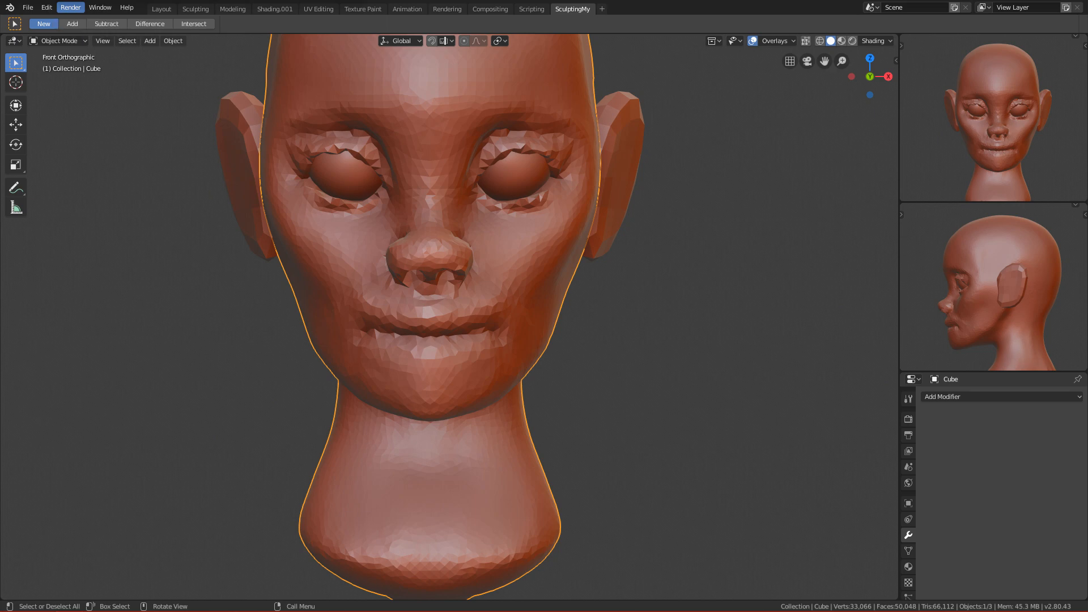
key(alt+a)
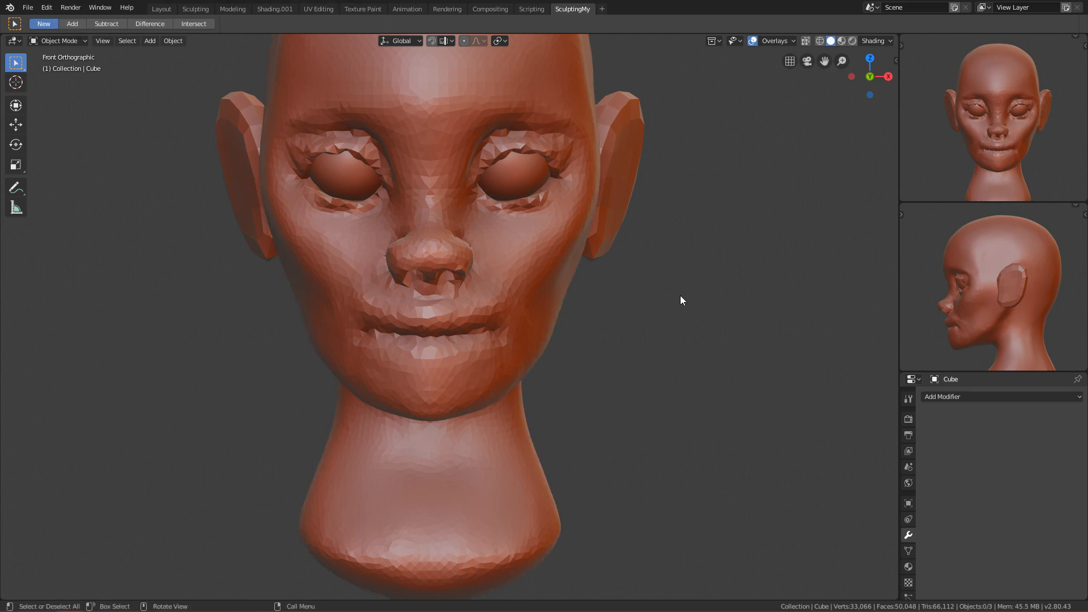
alt+drag(684, 328, 549, 272)
click(550, 270)
key(ctrl+Tab)
key(ctrl+d)
click(617, 230)
- Sculpt the jawline below the ear with the Clay Strips brush at a 74 px radius and smooth it
key(c)
key(f)
click(552, 278)
mouse_move(583, 250)
alt+mouse_down()
mouse_move(505, 223)
mouse_move(556, 223)
mouse_move(569, 274)
alt+mouse_up()
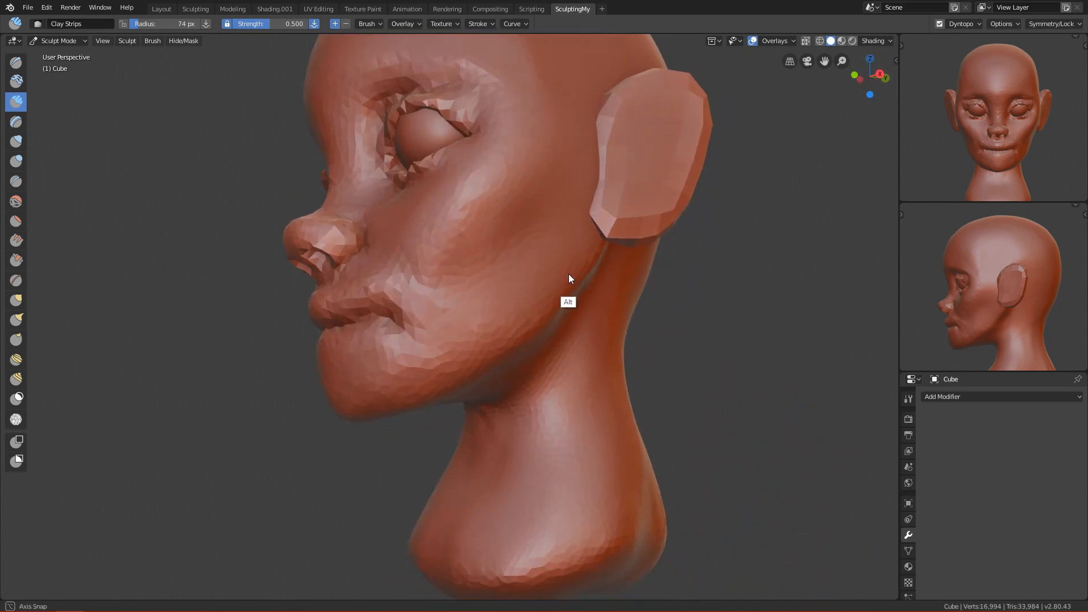
mouse_move(590, 341)
alt+mouse_down()
mouse_move(635, 282)
mouse_move(554, 285)
mouse_move(543, 266)
mouse_move(521, 290)
mouse_move(583, 230)
alt+mouse_up()
shift+drag(509, 281, 483, 306)
- Carve in the side of the lower jaw with the Clay Strips brush at a 61 px radius
key(KP_1)
key(f)
click(550, 291)
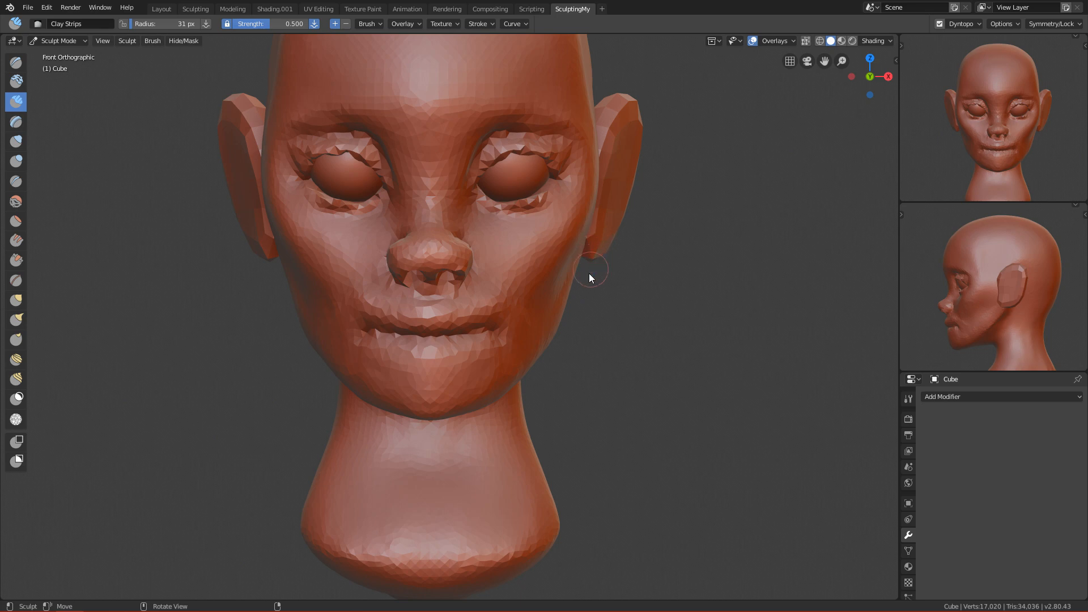
key(f)
click(577, 324)
alt+drag(569, 369, 508, 342)
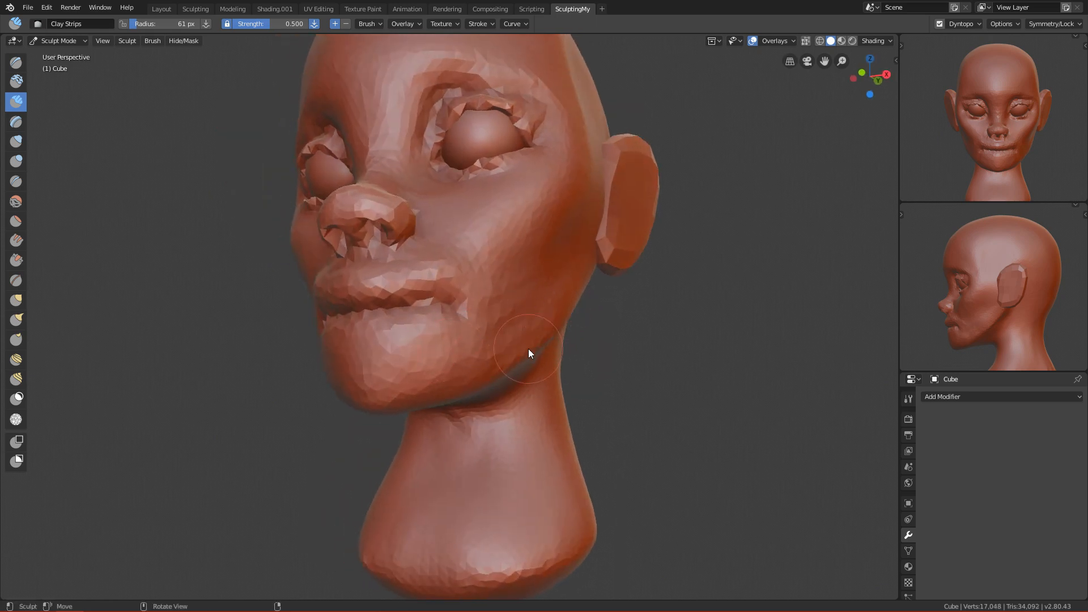
alt+drag(522, 379, 501, 226)
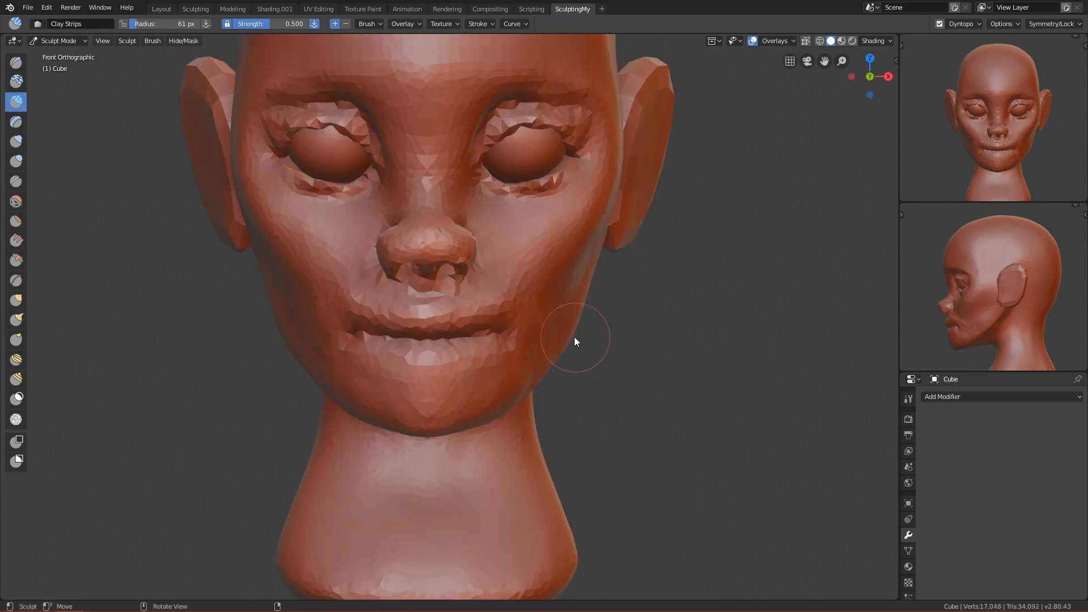
mouse_move(565, 346)
ctrl+mouse_down()
mouse_move(577, 298)
mouse_move(527, 371)
ctrl+mouse_up()
- Try to pull the chin down into a more pointed shape with the Grab brush, using radii of 177 and 125 px
key(g)
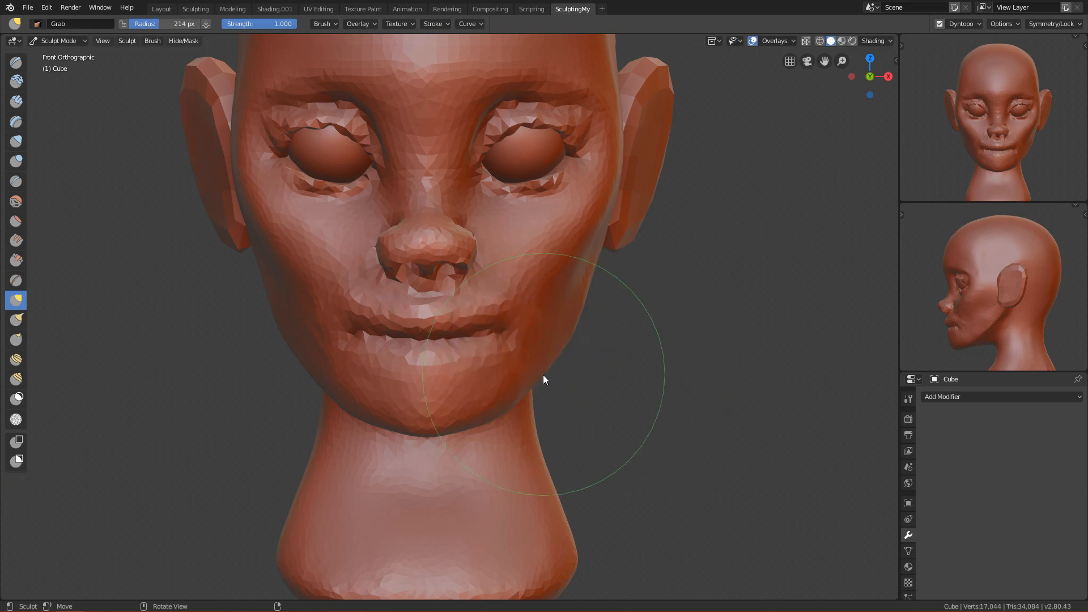
key(f)
click(564, 408)
drag(467, 421, 468, 429)
key(f)
click(442, 424)
key(f)
click(438, 432)
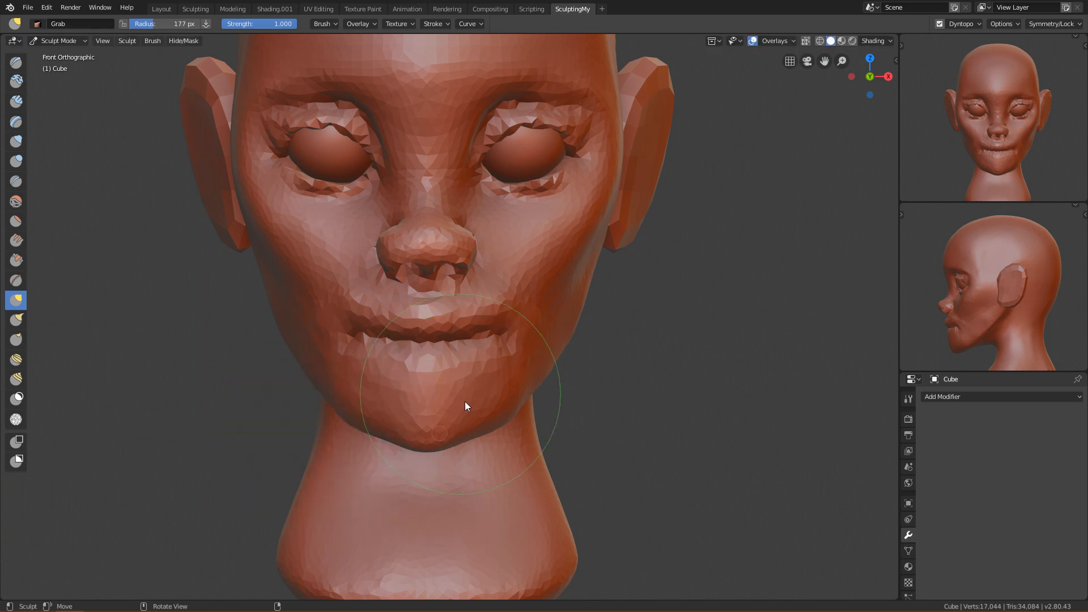
key(f)
click(485, 419)
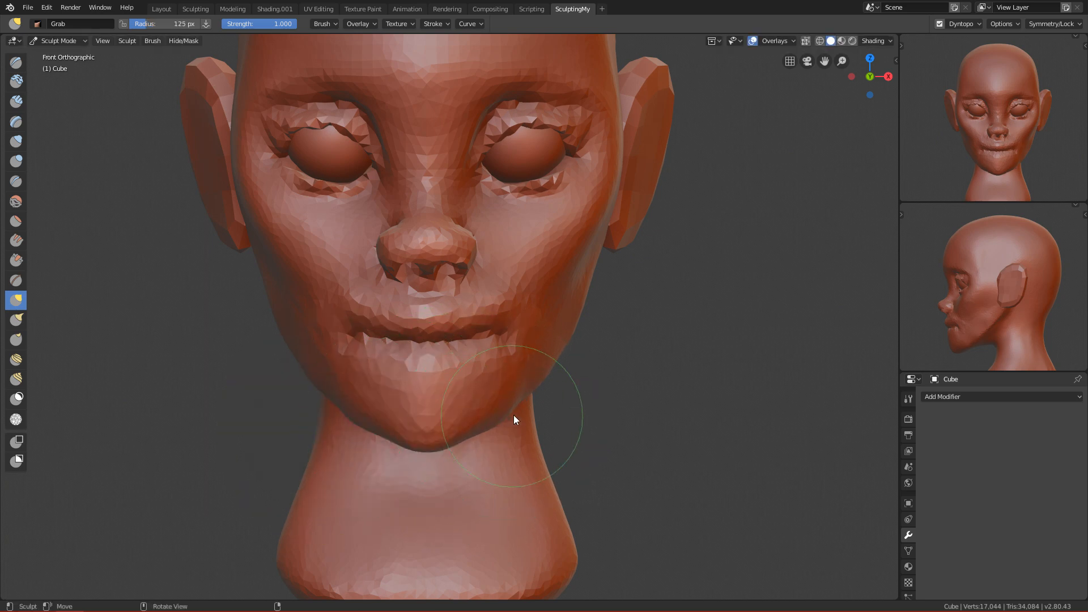
key(f)
click(492, 415)
key(f)
click(498, 430)
- Undo the Grab changes to the chin
key(bracketright)
key(bracketright)
key(bracketright)
key(bracketright)
scroll(422, 448, up, 1)
mouse_move(422, 444)
alt+shift+mouse_down()
mouse_move(463, 390)
mouse_move(472, 405)
mouse_move(452, 396)
mouse_move(488, 386)
mouse_move(466, 393)
alt+shift+mouse_up()
key(f)
click(461, 383)
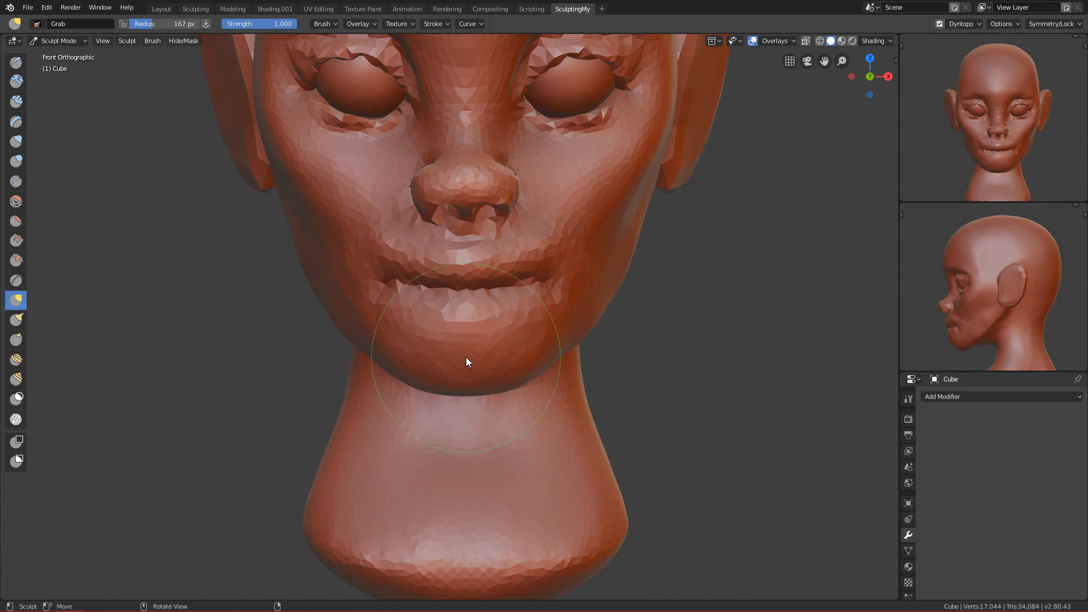
key(ctrl+z)
- Sculpt the underside of the jaw where it meets the throat with the Clay Strips brush at a 169 px radius
key(grave)
click(551, 383)
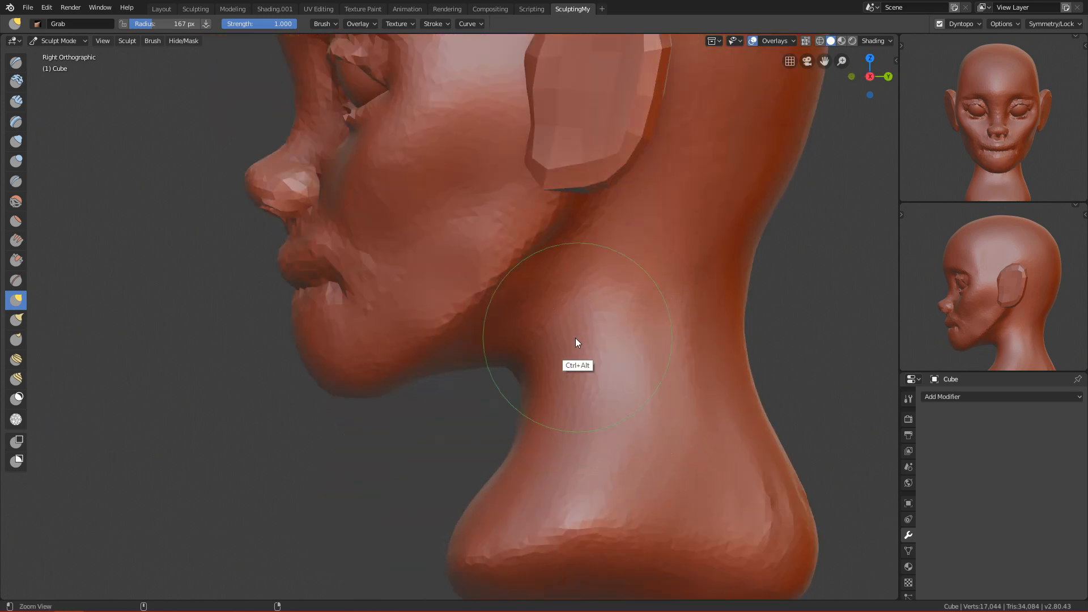
ctrl+alt+drag(581, 338, 546, 386)
mouse_move(545, 484)
ctrl+alt+mouse_down()
mouse_move(532, 284)
mouse_move(522, 287)
ctrl+alt+mouse_up()
key(f)
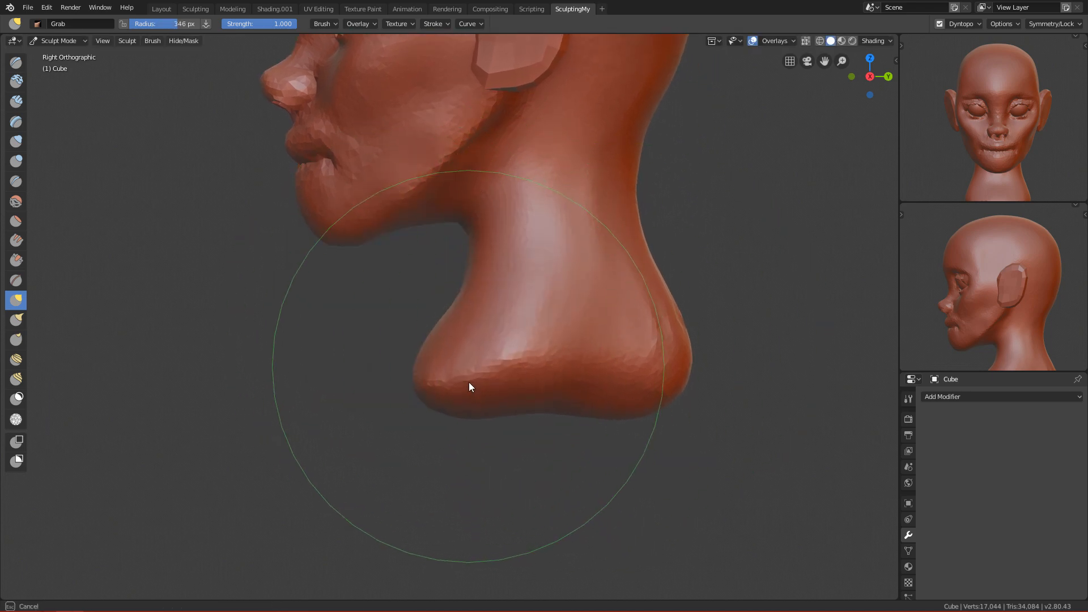
click(468, 386)
mouse_move(410, 318)
middle_down()
mouse_move(534, 384)
mouse_move(546, 348)
mouse_move(723, 383)
mouse_move(448, 352)
middle_up()
mouse_move(447, 351)
ctrl+middle_down()
mouse_move(470, 336)
mouse_move(485, 238)
ctrl+middle_up()
key(c)
key(f)
click(419, 250)
middle_drag(422, 253, 513, 274)
mouse_move(368, 218)
mouse_down()
mouse_move(458, 173)
mouse_move(437, 219)
mouse_move(477, 220)
mouse_move(419, 196)
mouse_move(508, 265)
mouse_move(495, 289)
mouse_up()
key(f)
click(358, 208)
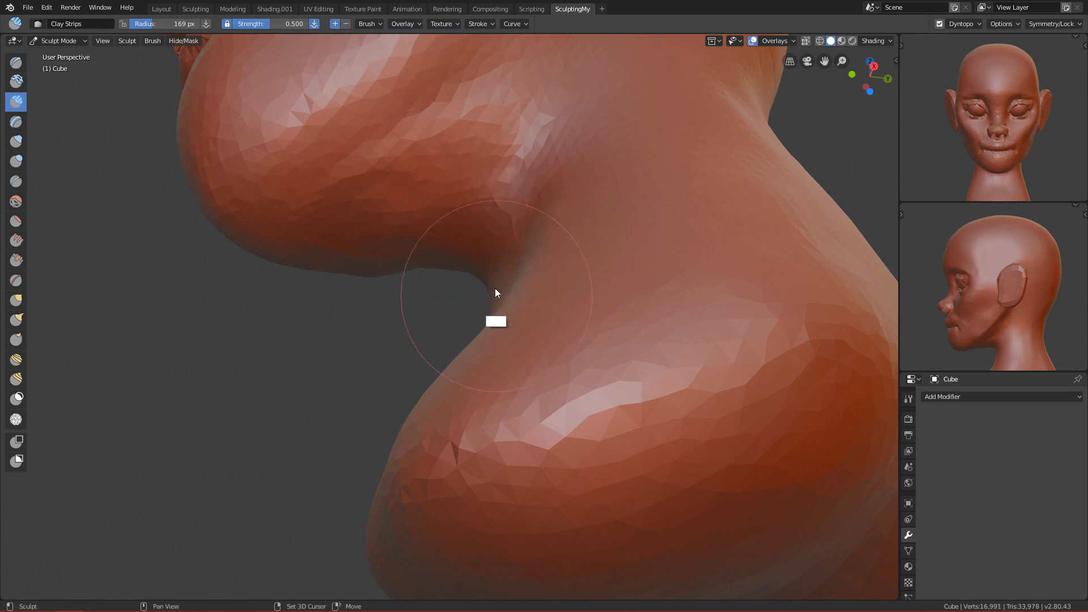
- Refine the transition from jaw to neck with Clay Strips at a 147 px radius and smooth the throat
mouse_move(410, 148)
middle_down()
mouse_move(474, 243)
mouse_move(470, 183)
middle_up()
mouse_move(470, 178)
mouse_down()
mouse_move(500, 137)
mouse_move(422, 252)
mouse_move(464, 212)
mouse_move(405, 209)
mouse_move(499, 185)
mouse_move(428, 278)
mouse_up()
key(f)
click(444, 220)
alt+drag(436, 183, 544, 262)
mouse_move(476, 297)
mouse_down()
mouse_move(525, 267)
mouse_move(519, 239)
mouse_move(616, 232)
mouse_move(593, 263)
mouse_up()
mouse_move(585, 212)
shift+mouse_down()
mouse_move(483, 331)
mouse_move(543, 282)
mouse_move(499, 422)
shift+mouse_up()
ctrl+alt+drag(541, 287, 518, 323)
ctrl+alt+drag(485, 397, 490, 345)
alt+drag(510, 334, 572, 320)
ctrl+alt+drag(572, 363, 570, 289)
alt+shift+drag(401, 316, 477, 311)
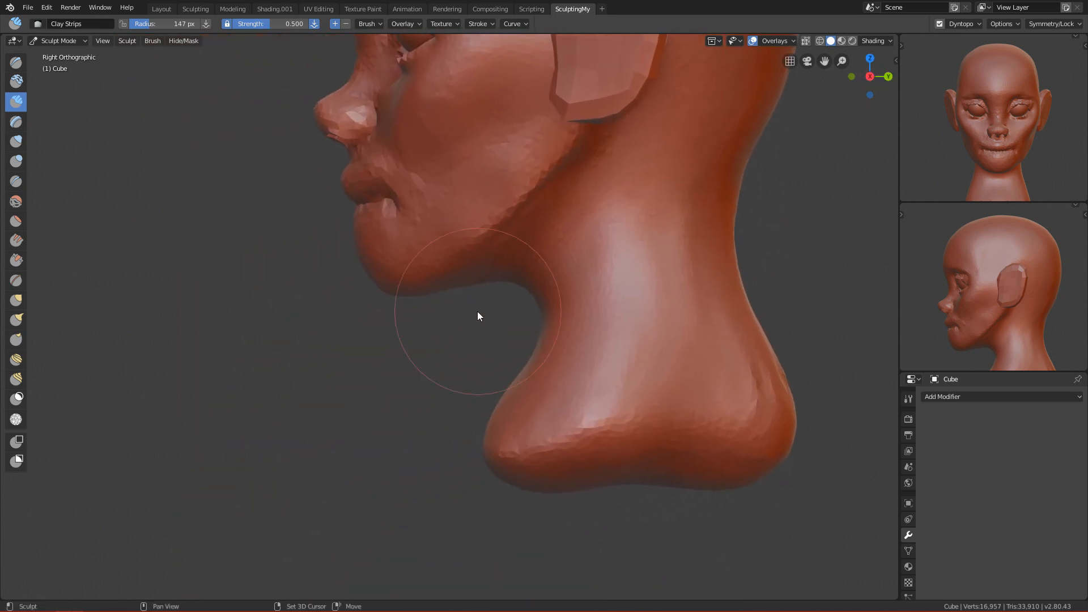
- Adjust the chin and lower jaw from the side and front with the Grab brush at a 251 px radius
key(g)
ctrl+alt+drag(444, 347, 420, 267)
key(f)
click(422, 252)
ctrl+alt+drag(373, 352, 349, 266)
key(f)
click(345, 229)
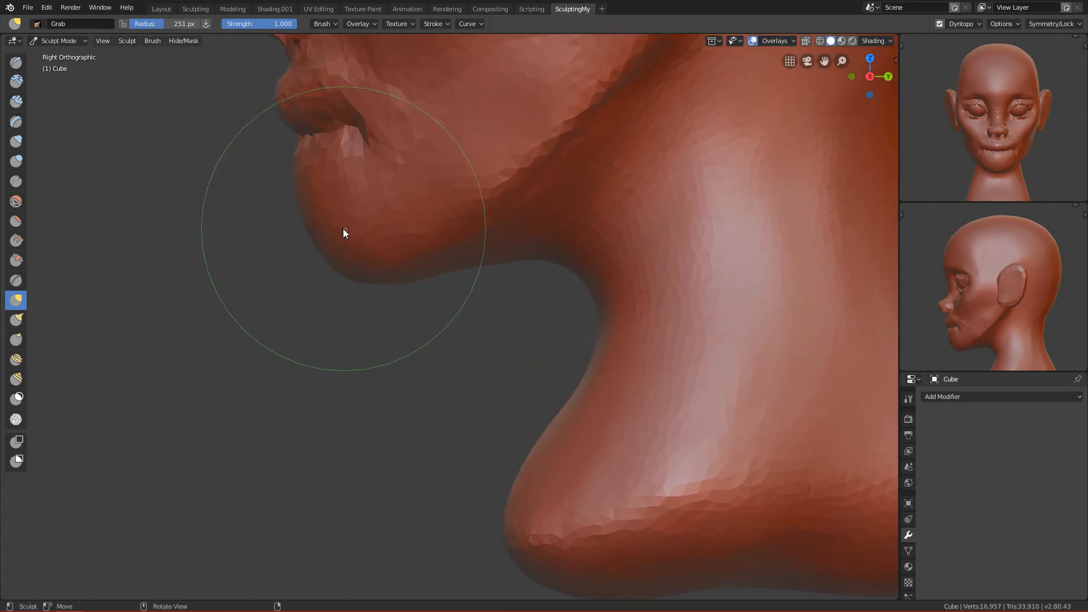
key(KP_1)
ctrl+alt+drag(440, 318, 453, 300)
alt+shift+drag(479, 259, 444, 399)
ctrl+alt+drag(459, 277, 478, 380)
mouse_move(498, 293)
alt+shift+mouse_down()
mouse_move(487, 431)
mouse_move(520, 298)
mouse_move(439, 327)
mouse_move(518, 328)
alt+shift+mouse_up()
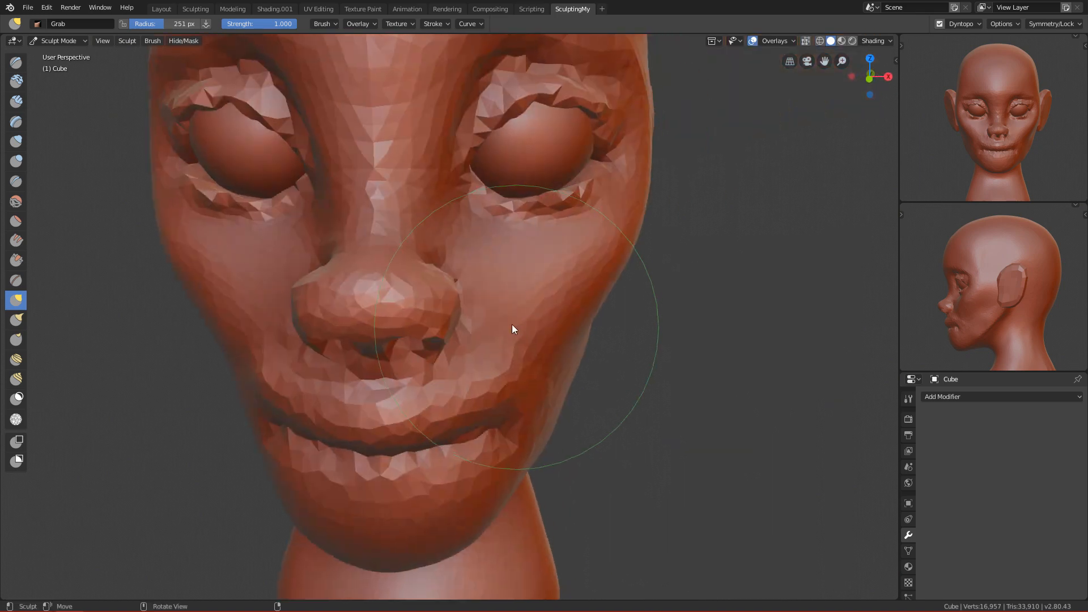
key(KP_1)
- Set the dynamic topology resolution to 40
click(976, 23)
click(993, 45)
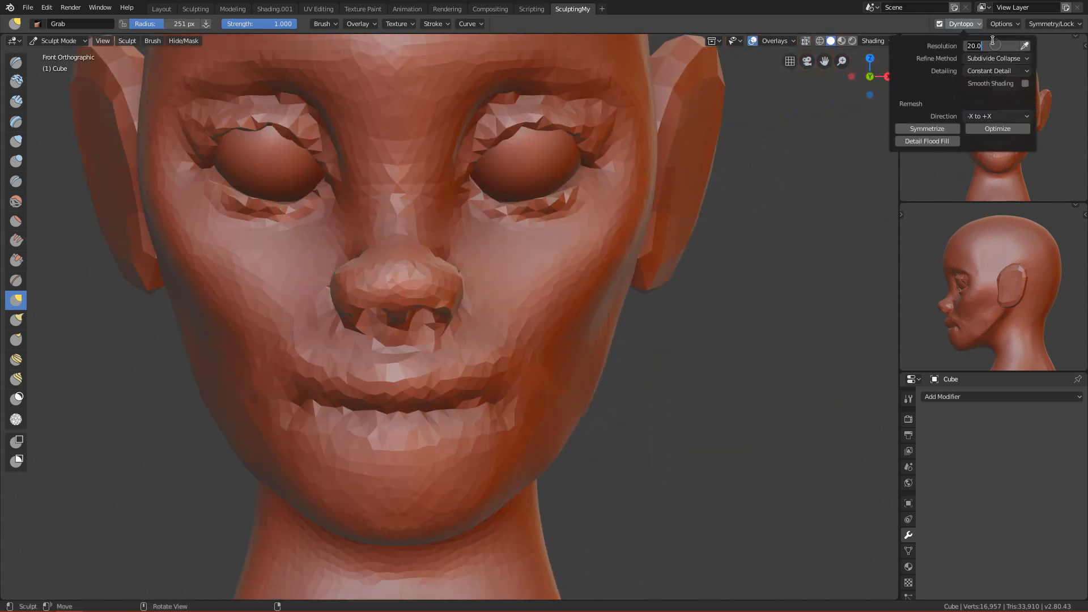
text(40)
key(Return)
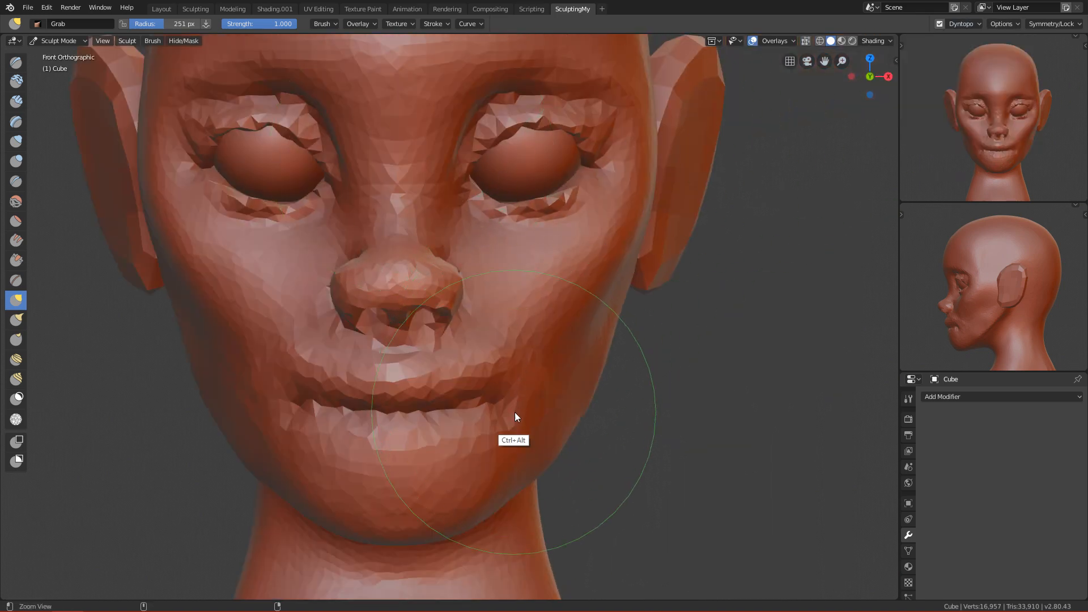
ctrl+alt+drag(515, 417, 529, 368)
- Save the file and flood-fill the head's detail with dynamic topology at a resolution of 30
click(963, 24)
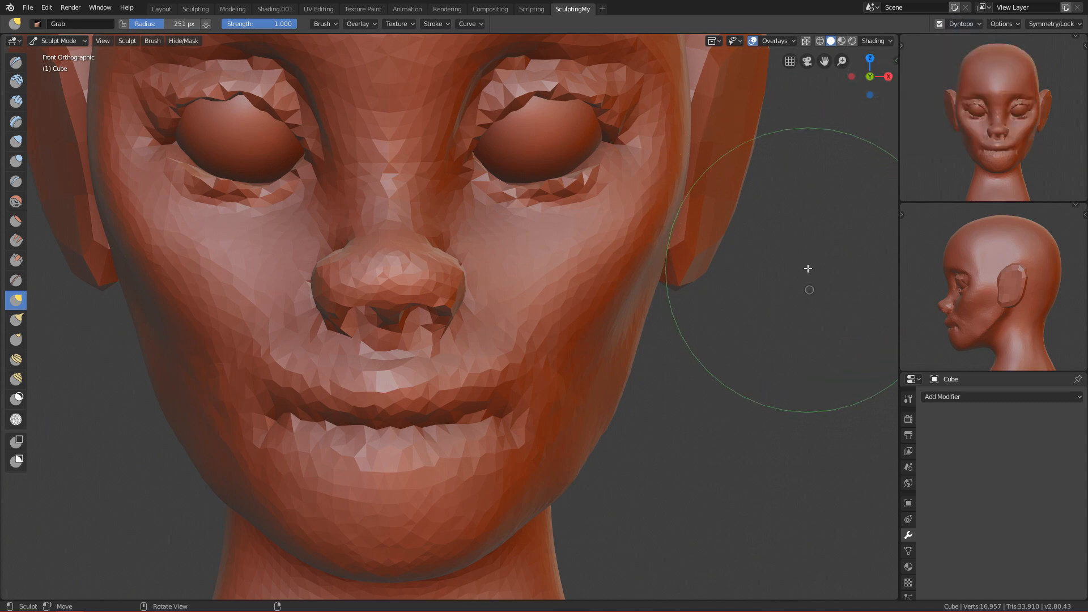
key(ctrl+s)
click(968, 26)
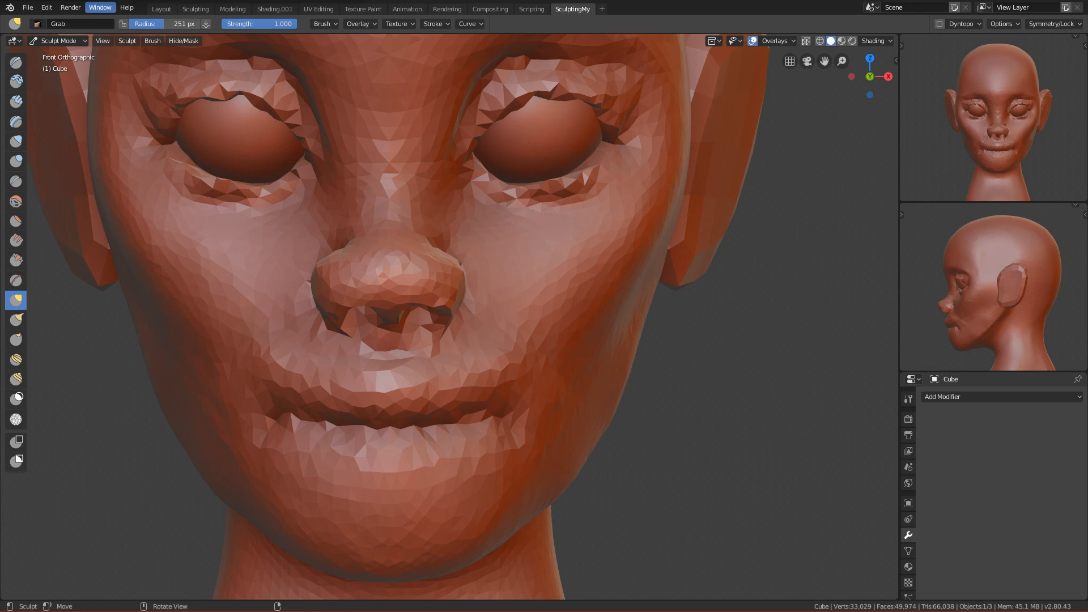
scroll(646, 286, down, 2)
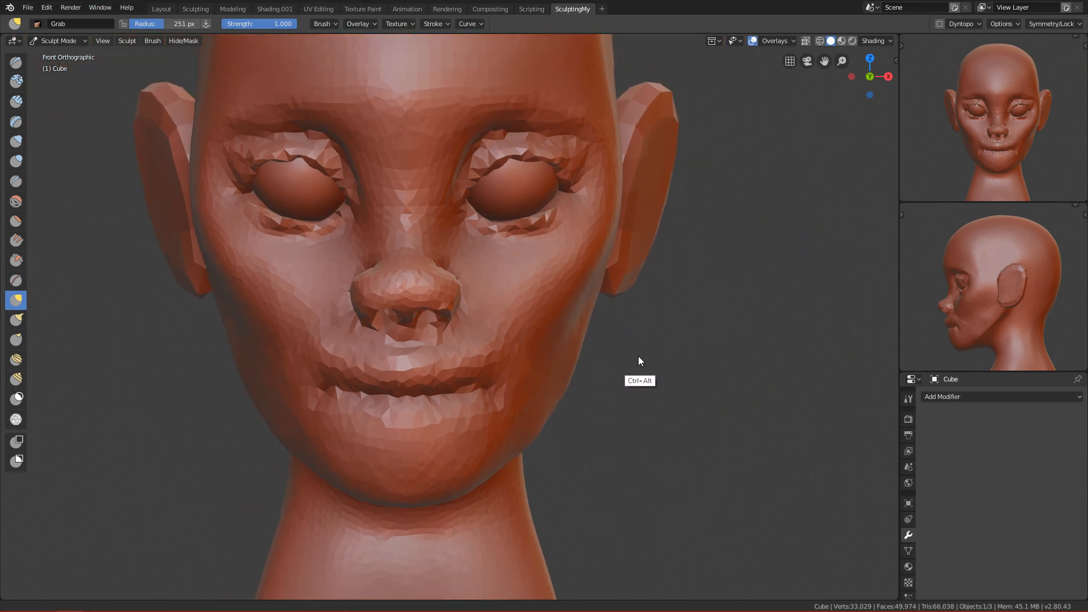
click(939, 23)
click(962, 22)
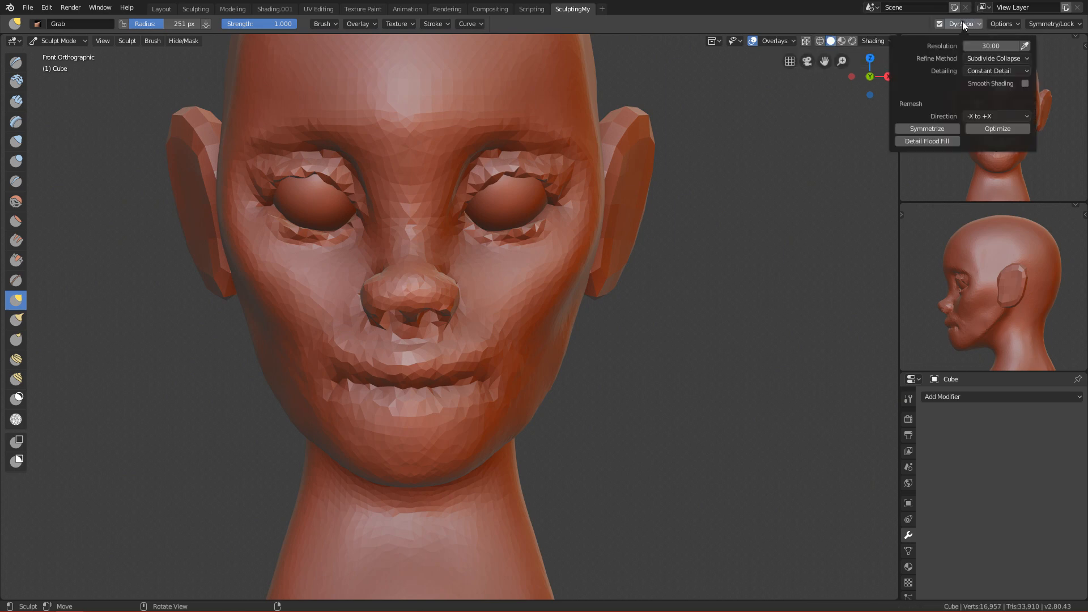
click(925, 142)
- Smooth the faceted surface around the eyelids and brows with a 151 px brush radius
alt+shift+drag(654, 284, 682, 418)
key(f)
click(578, 224)
mouse_move(494, 66)
alt+mouse_down()
mouse_move(541, 188)
mouse_move(537, 217)
alt+mouse_up()
key(f)
click(558, 219)
middle_drag(653, 204, 583, 162)
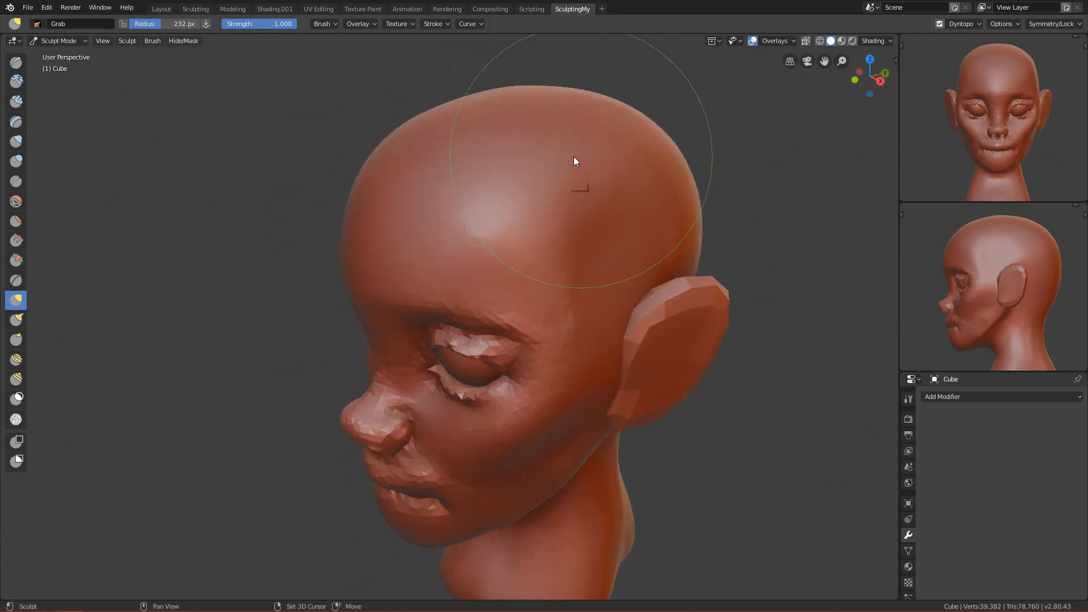
shift+middle_drag(657, 329, 569, 204)
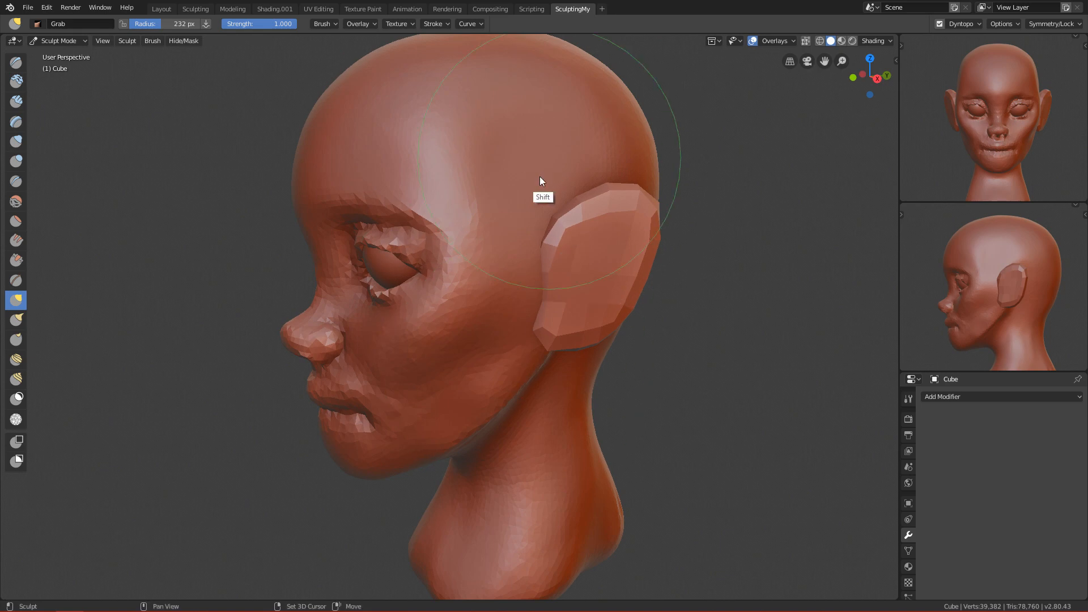
key(f)
click(456, 374)
alt+drag(456, 374, 480, 354)
mouse_move(509, 218)
shift+mouse_down()
mouse_move(382, 238)
mouse_move(387, 306)
shift+mouse_up()
key(KP_1)
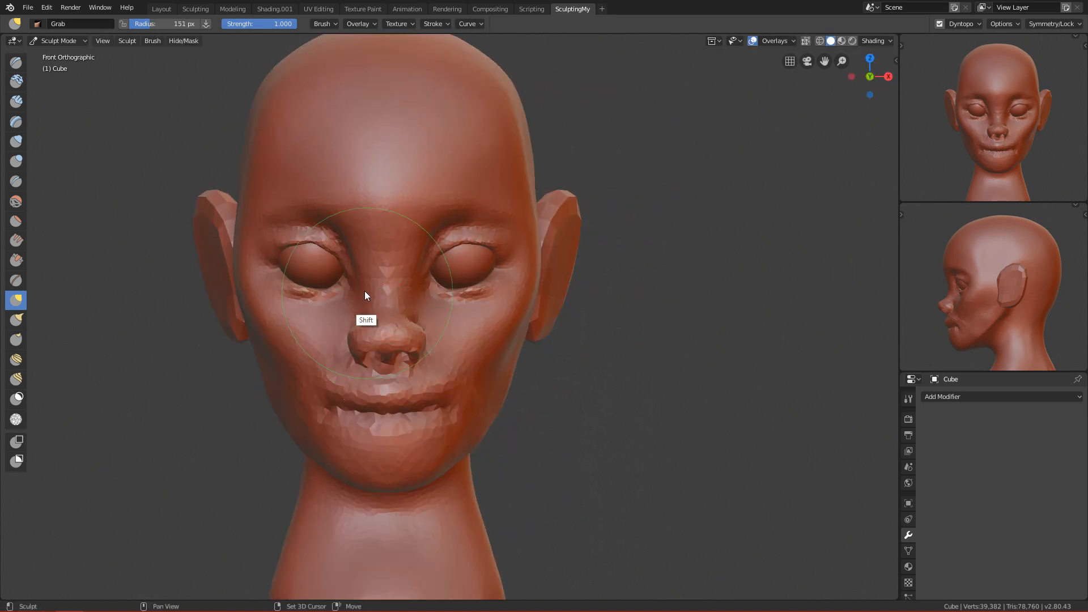
- Smooth the lower eyelids and the upper cheeks below the eyes
shift+middle_drag(364, 384, 384, 329)
mouse_move(343, 259)
shift+mouse_down()
mouse_move(346, 247)
mouse_move(343, 260)
mouse_move(301, 233)
mouse_move(334, 276)
shift+mouse_up()
key(f)
click(267, 261)
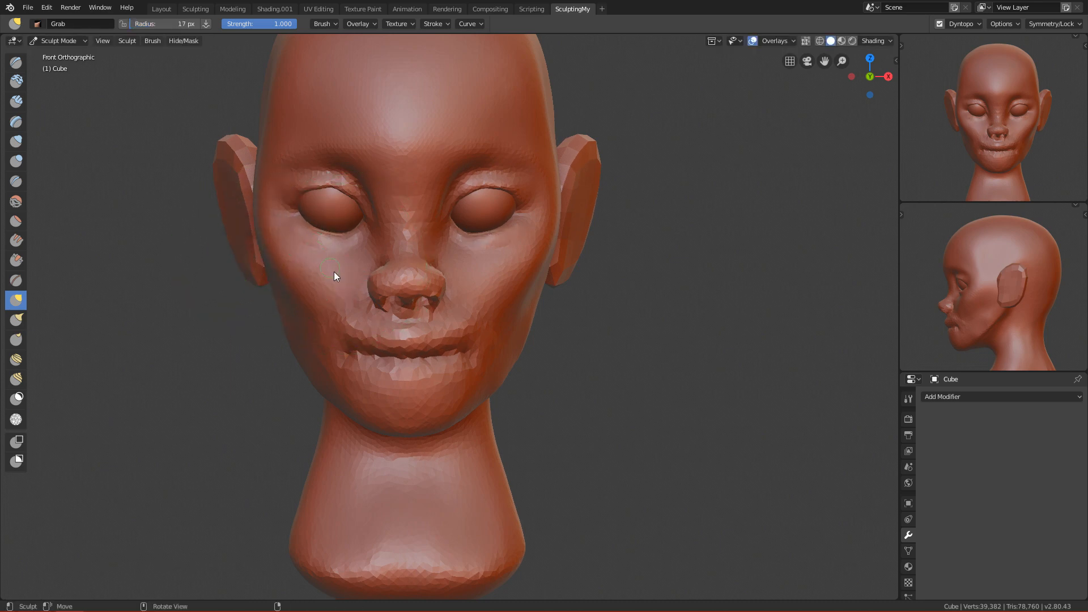
key(f)
click(589, 368)
- Smooth the rough facets on the nose, nostrils and lips
shift+middle_drag(500, 391, 482, 294)
shift+drag(448, 221, 391, 199)
shift+drag(361, 294, 510, 337)
shift+drag(481, 196, 497, 365)
- Smooth the neck and the back of the head, using brush radii of 267 and 302 px
key(f)
click(543, 378)
mouse_move(498, 510)
shift+mouse_down()
mouse_move(376, 517)
mouse_move(661, 355)
shift+mouse_up()
mouse_move(661, 355)
middle_down()
mouse_move(624, 334)
mouse_move(564, 240)
mouse_move(534, 306)
mouse_move(542, 406)
middle_up()
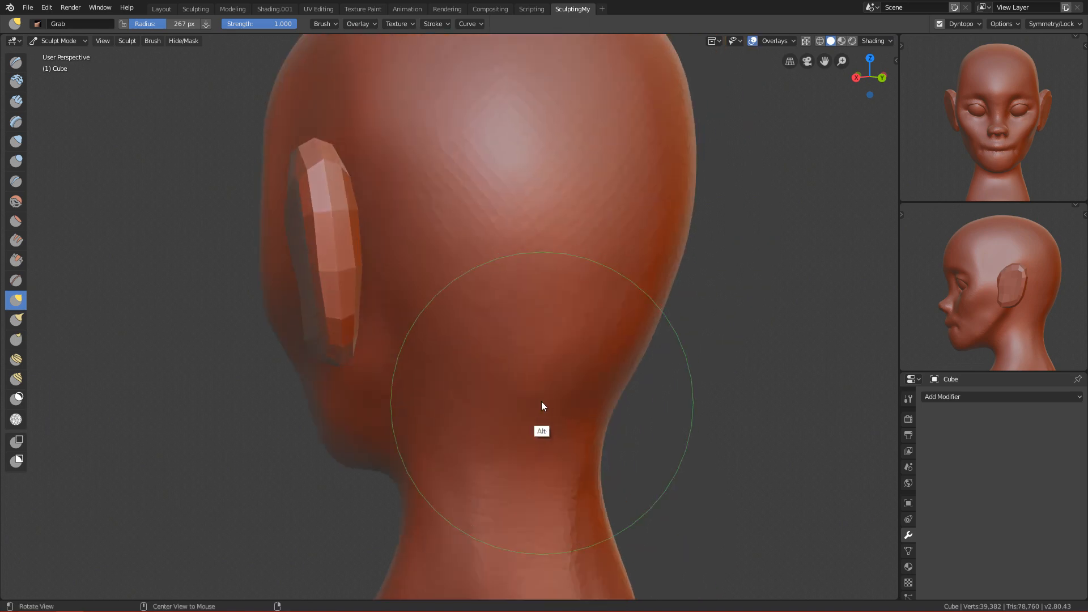
key(f)
click(595, 258)
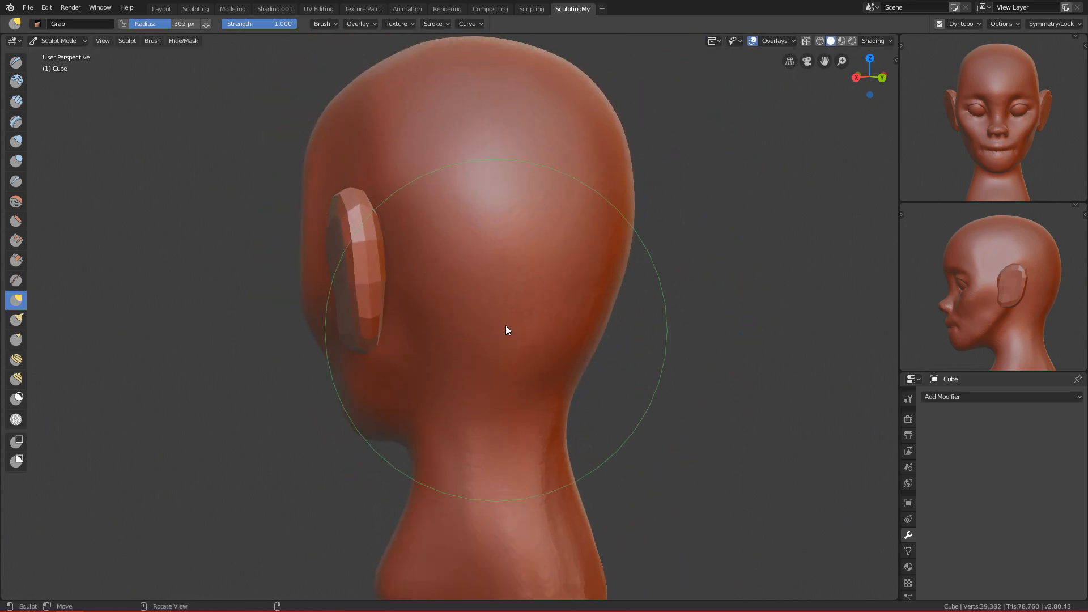
middle_drag(505, 325, 387, 165)
- Switch to the Snake Hook brush and adjust the eye openings from the front at a 264 px radius
key(KP_1)
scroll(555, 309, up, 5)
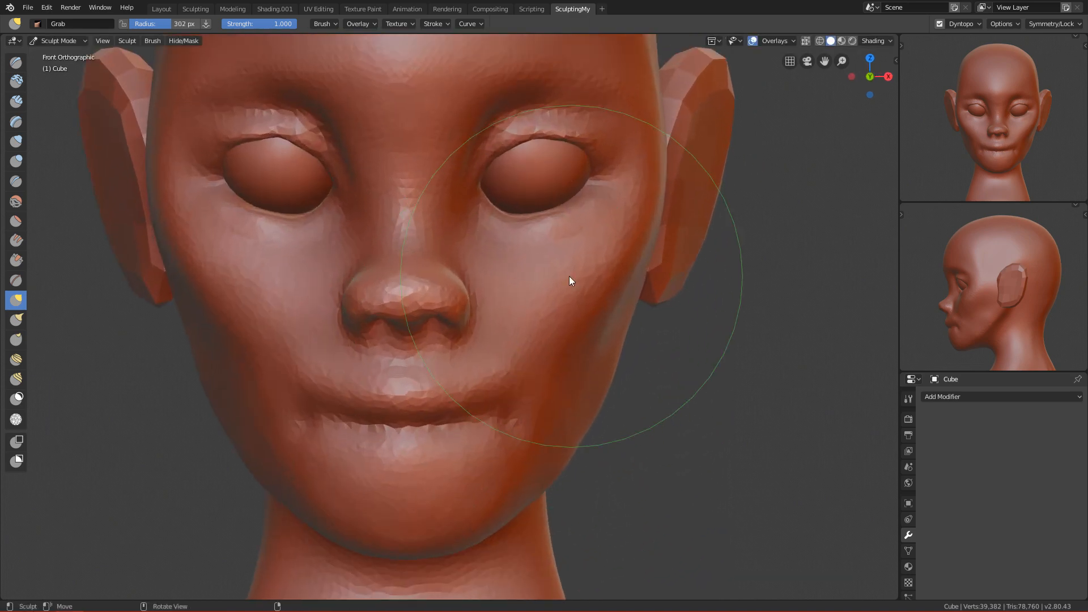
key(f)
click(473, 245)
mouse_move(453, 295)
ctrl+alt+mouse_down()
mouse_move(521, 240)
mouse_move(531, 376)
ctrl+alt+mouse_up()
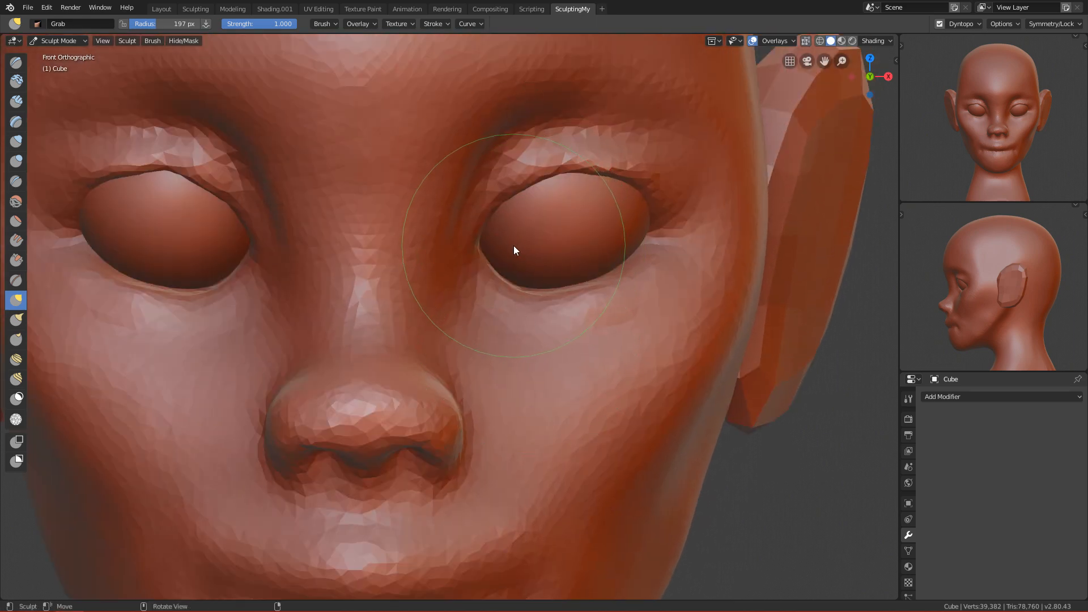
key(k)
key(f)
click(572, 254)
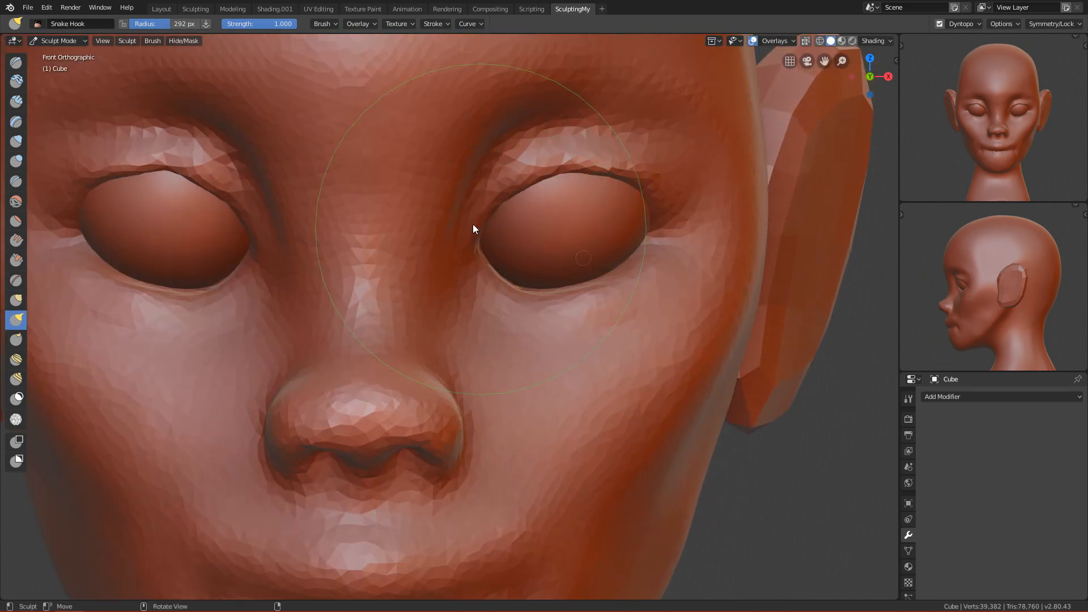
key(f)
click(512, 247)
mouse_move(512, 247)
ctrl+alt+mouse_down()
mouse_move(481, 333)
mouse_move(504, 249)
ctrl+alt+mouse_up()
key(f)
click(430, 269)
ctrl+alt+drag(470, 305, 475, 242)
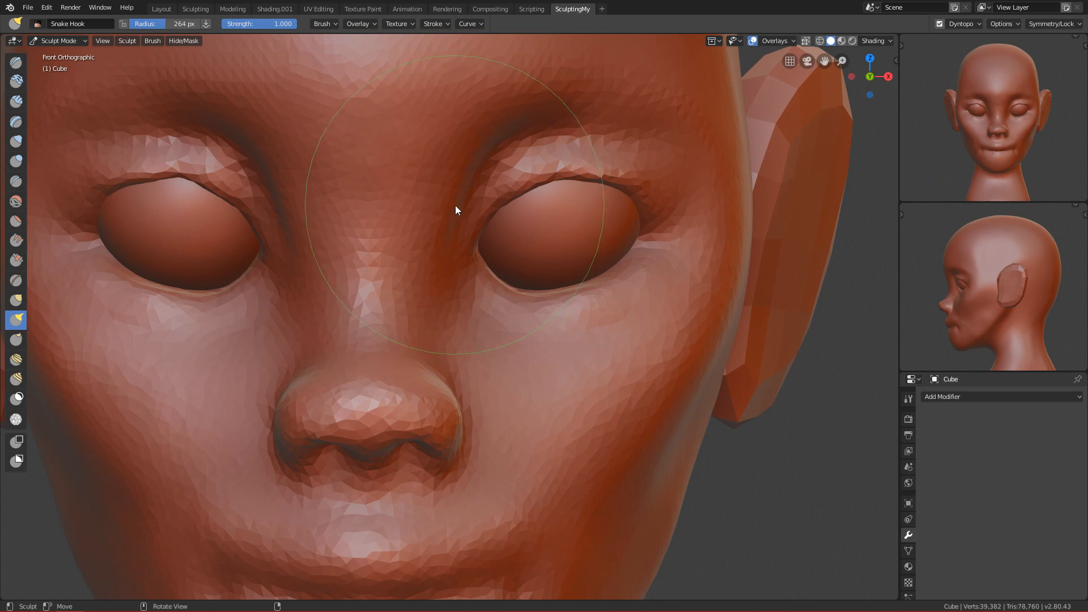
- Pull the inner eye corners toward the nose with the Snake Hook brush at a 239 px radius
key(f)
click(520, 255)
key(f)
click(510, 245)
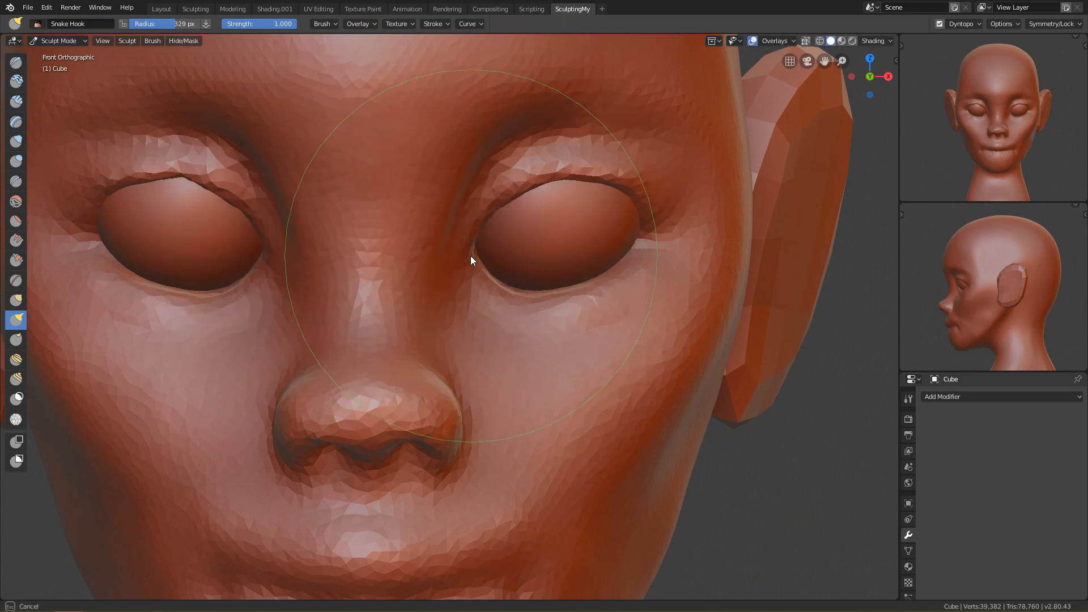
key(f)
click(433, 247)
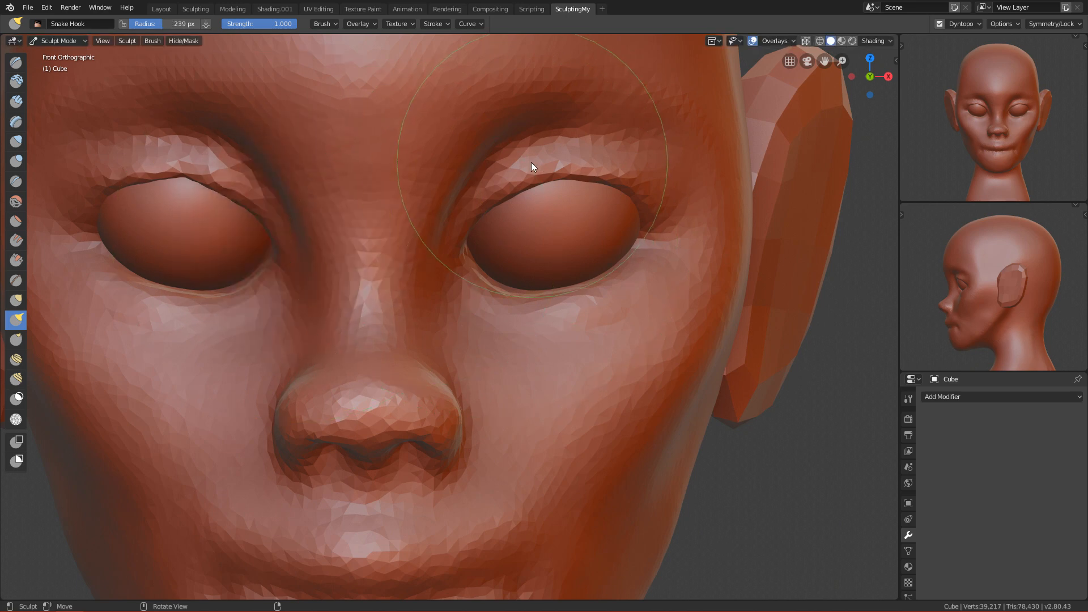
- Shape the lower eyelid edges with the Snake Hook brush at a 199 px radius
key(f)
click(611, 217)
drag(587, 293, 590, 295)
key(f)
click(528, 283)
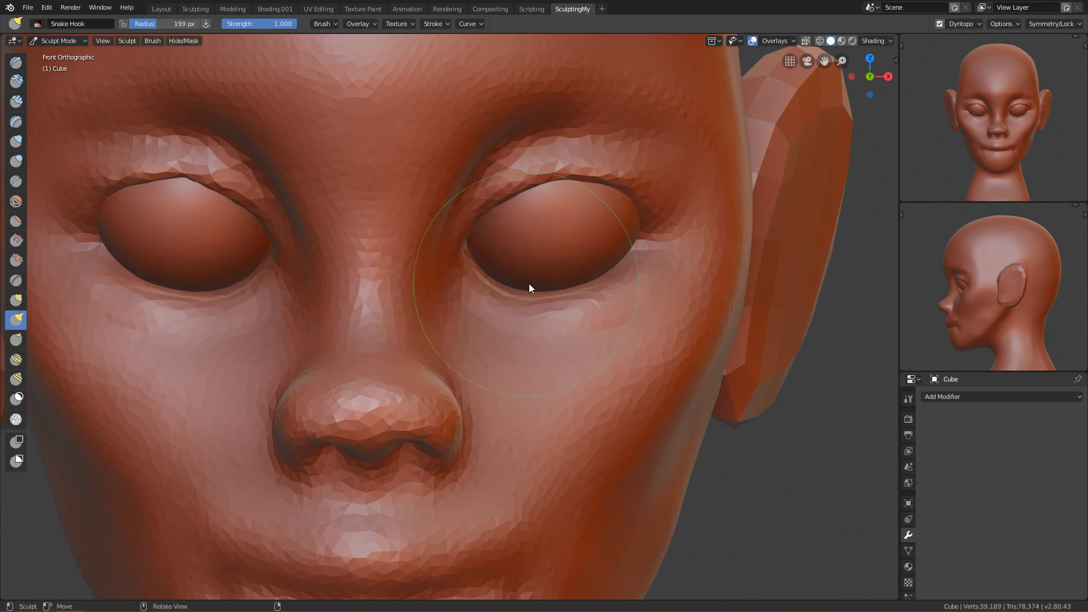
drag(512, 296, 516, 291)
- Pull the inner part of the upper eyelids toward the nose and smooth the lids with a 62 px radius
key(f)
click(625, 223)
mouse_move(521, 182)
mouse_down()
mouse_move(501, 187)
mouse_move(532, 141)
mouse_move(648, 150)
mouse_move(565, 146)
mouse_move(473, 197)
mouse_up()
key(f)
click(450, 204)
key(f)
click(430, 172)
mouse_move(537, 141)
shift+mouse_down()
mouse_move(540, 174)
mouse_move(473, 185)
mouse_move(603, 155)
mouse_move(555, 169)
mouse_move(660, 211)
shift+mouse_up()
- Adjust the mouth corners and surrounding cheek from the front with the Snake Hook brush
ctrl+alt+drag(646, 229, 563, 343)
alt+drag(634, 342, 501, 285)
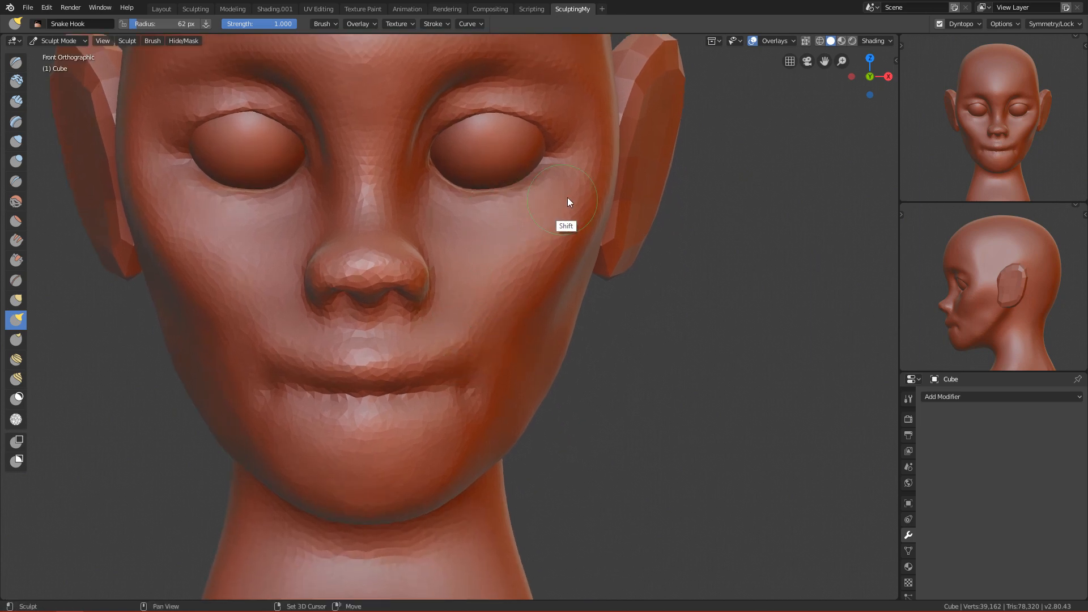
key(f)
click(523, 409)
alt+shift+drag(522, 409, 516, 348)
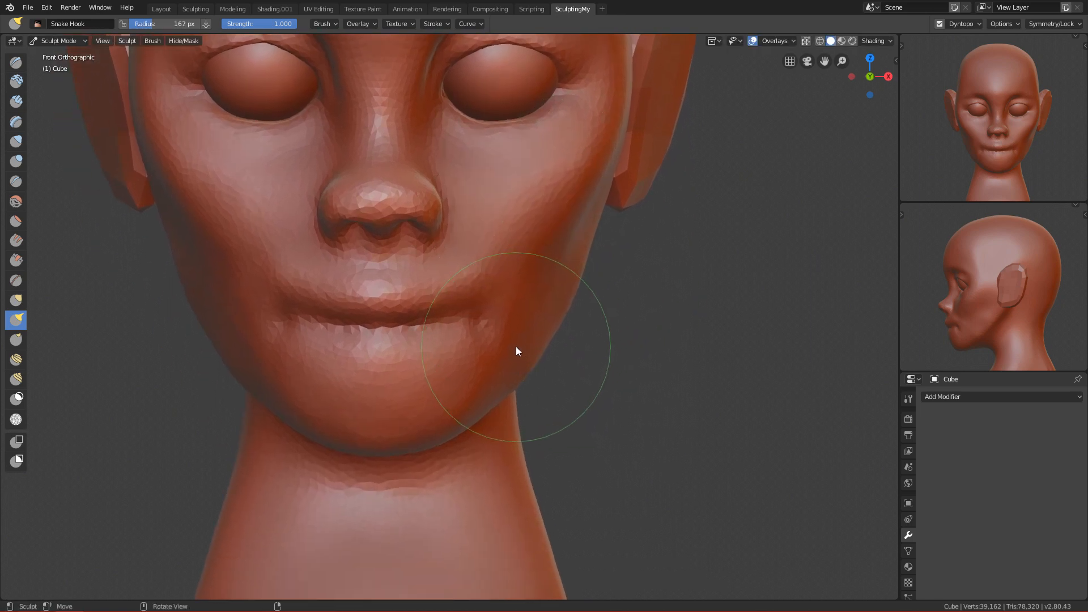
key(f)
click(538, 325)
mouse_move(483, 314)
mouse_down()
mouse_move(478, 304)
mouse_move(508, 325)
mouse_move(492, 395)
mouse_up()
- Pull the mouth corners back from the right side view with the Snake Hook brush at a 347 px radius
key(grave)
click(638, 322)
ctrl+alt+drag(443, 436, 420, 334)
alt+shift+drag(380, 302, 549, 308)
key(f)
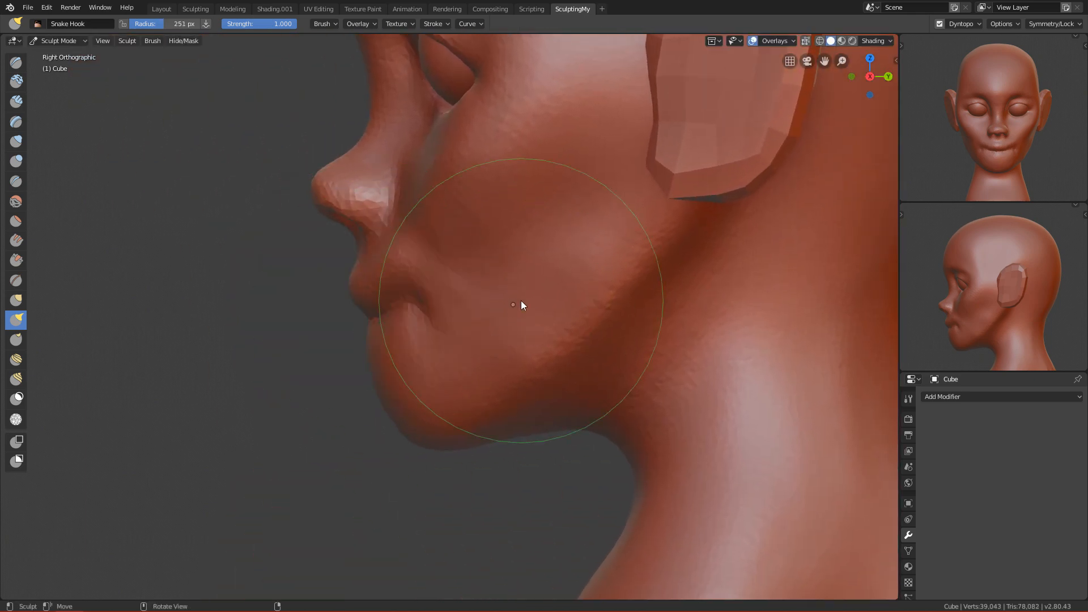
click(514, 305)
ctrl+alt+drag(458, 354, 450, 324)
key(f)
click(473, 284)
key(f)
click(458, 286)
drag(416, 309, 430, 305)
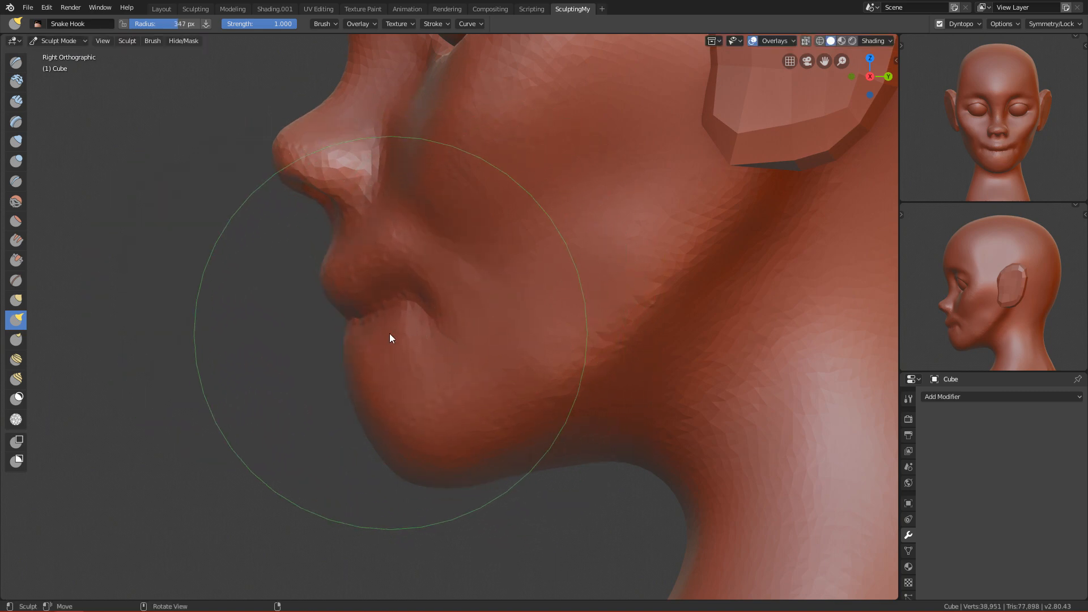
key(KP_1)
ctrl+alt+drag(609, 232, 495, 334)
alt+shift+drag(494, 252, 465, 371)
key(grave)
click(549, 348)
key(grave)
click(762, 327)
ctrl+alt+drag(475, 430, 474, 321)
mouse_move(434, 391)
alt+shift+mouse_down()
mouse_move(474, 343)
mouse_move(481, 272)
alt+shift+mouse_up()
key(f)
click(418, 176)
key(f)
click(467, 158)
drag(439, 146, 431, 159)
key(ctrl+z)
- Reshape the inner upper eyelid from a close three-quarter view with the Snake Hook brush, using a 371 px radius
key(f)
click(476, 155)
mouse_move(422, 175)
alt+mouse_down()
mouse_move(431, 160)
mouse_move(396, 162)
alt+mouse_up()
key(f)
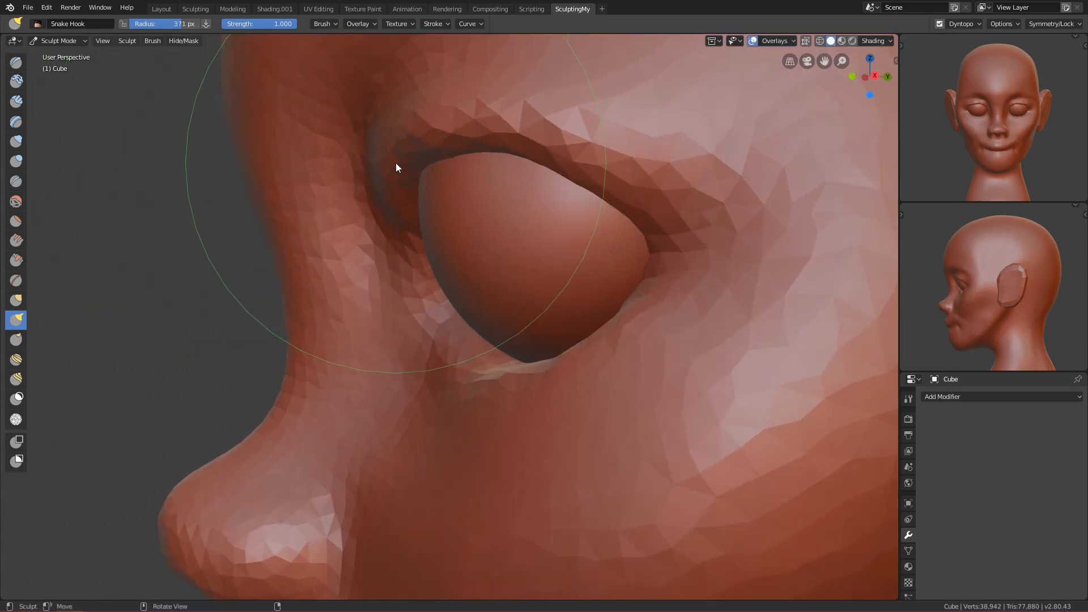
mouse_move(409, 216)
ctrl+alt+mouse_down()
mouse_move(434, 250)
mouse_move(440, 229)
mouse_move(450, 238)
mouse_move(423, 233)
ctrl+alt+mouse_up()
key(f)
click(327, 240)
- Fit the lower eyelid closer to the eyeball from below with the Snake Hook brush at a 298 px radius
mouse_move(390, 308)
alt+mouse_down()
mouse_move(398, 314)
mouse_move(379, 341)
alt+mouse_up()
key(f)
click(422, 321)
mouse_move(467, 272)
alt+mouse_down()
mouse_move(477, 383)
mouse_move(476, 361)
mouse_move(463, 379)
mouse_move(501, 341)
mouse_move(410, 362)
mouse_move(424, 394)
alt+mouse_up()
key(f)
click(488, 369)
key(f)
click(470, 353)
key(f)
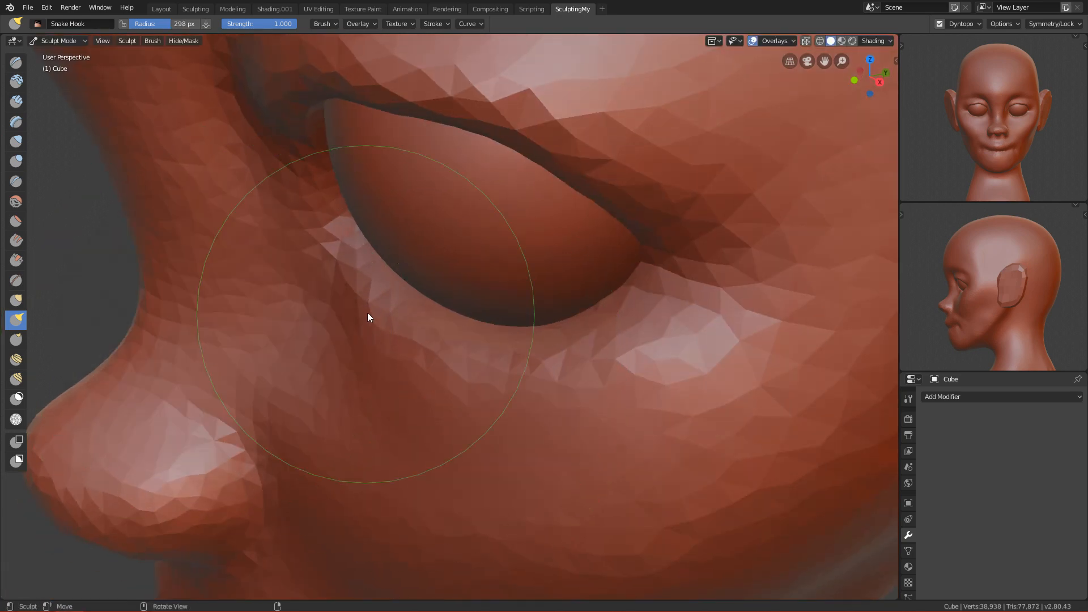
click(376, 308)
- Refine the inner eye corner and lid depth with the Snake Hook brush, using radii of 446 and 500 px
mouse_move(376, 308)
alt+mouse_down()
mouse_move(423, 285)
mouse_move(357, 280)
mouse_move(444, 347)
mouse_move(495, 291)
alt+mouse_up()
key(f)
click(553, 333)
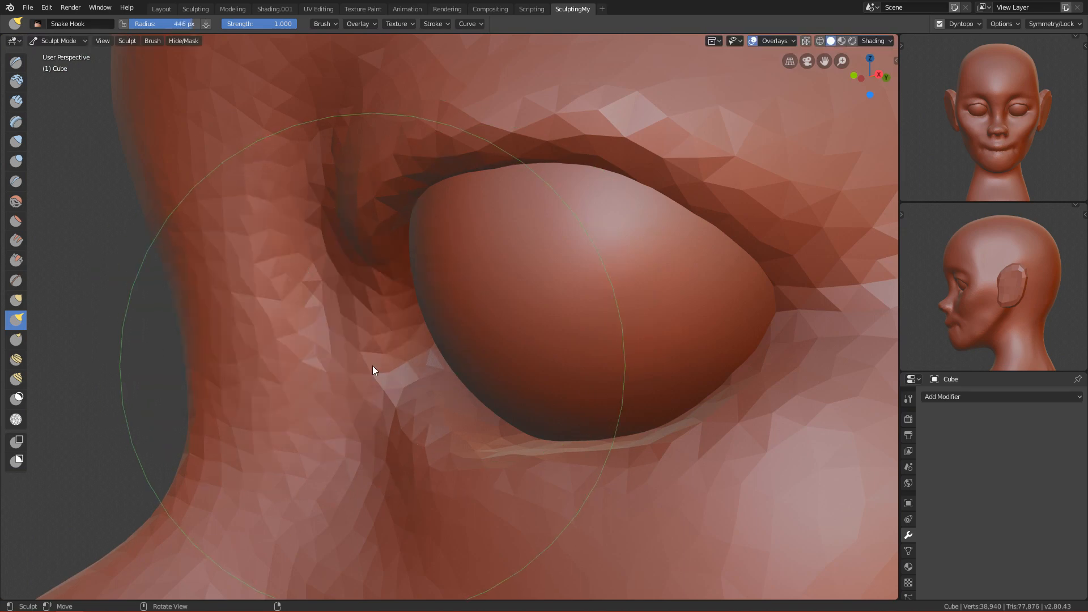
alt+drag(374, 366, 379, 304)
key(f)
click(378, 301)
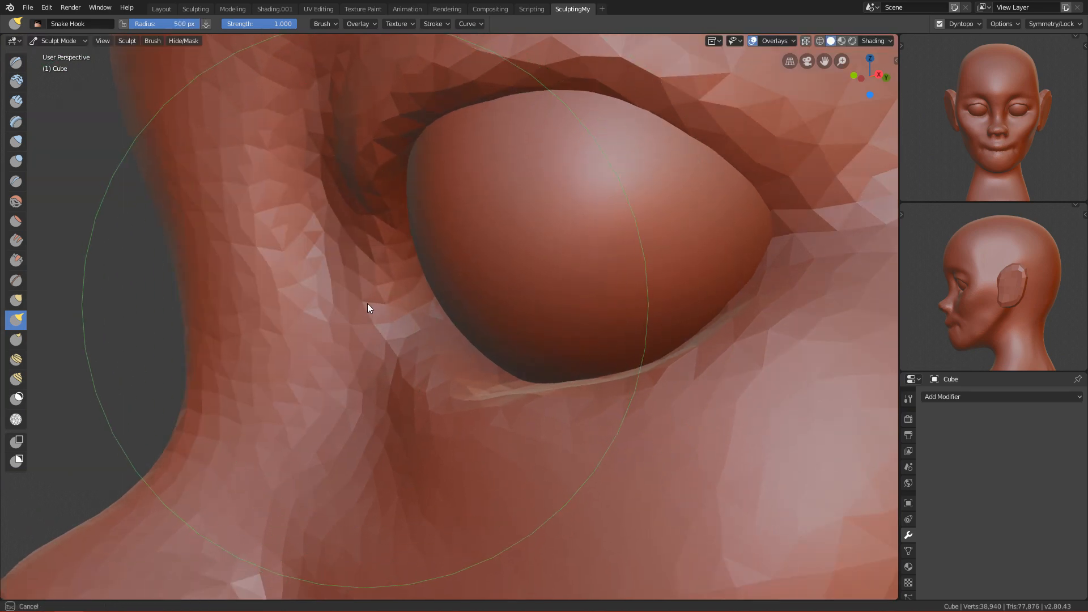
mouse_move(392, 296)
alt+mouse_down()
mouse_move(474, 265)
mouse_move(490, 225)
alt+mouse_up()
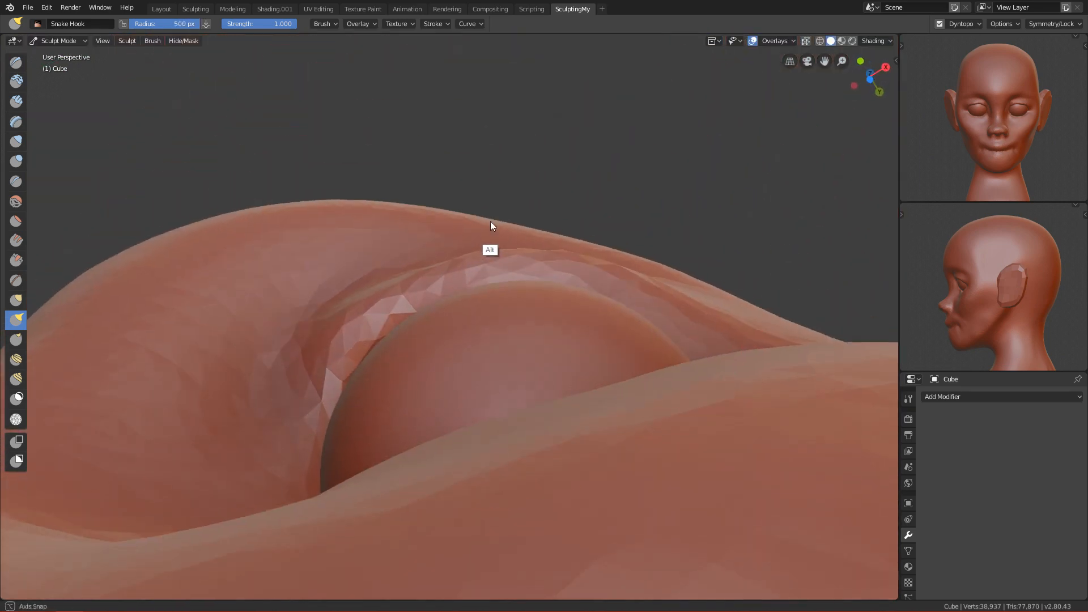
mouse_move(410, 308)
alt+mouse_down()
mouse_move(432, 464)
mouse_move(468, 362)
mouse_move(447, 475)
mouse_move(464, 427)
mouse_move(451, 469)
mouse_move(464, 332)
alt+mouse_up()
- Switch to the Crease brush and sharpen the upper eyelid edge with inverted strokes
key(shift+c)
key(f)
click(440, 314)
mouse_move(457, 439)
ctrl+alt+mouse_down()
mouse_move(462, 377)
mouse_move(510, 362)
mouse_move(458, 290)
ctrl+alt+mouse_up()
key(f)
click(414, 247)
key(f)
click(304, 208)
key(f)
click(271, 192)
mouse_move(270, 181)
ctrl+mouse_down()
mouse_move(335, 247)
mouse_move(597, 302)
ctrl+mouse_up()
key(f)
click(614, 303)
ctrl+drag(518, 268, 634, 226)
ctrl+drag(536, 252, 703, 170)
- Smooth the creased upper eyelid along its length
mouse_move(674, 238)
shift+mouse_down()
mouse_move(521, 329)
mouse_move(266, 305)
mouse_move(255, 317)
shift+mouse_up()
ctrl+alt+drag(537, 320, 532, 386)
mouse_move(499, 357)
alt+mouse_down()
mouse_move(522, 321)
mouse_move(504, 332)
alt+mouse_up()
key(f)
click(376, 355)
mouse_move(289, 317)
shift+mouse_down()
mouse_move(353, 362)
mouse_move(334, 311)
shift+mouse_up()
- Build up the upper eyelid rim with inverted Crease strokes at a 73 px radius and smooth the lid above it
mouse_move(525, 345)
alt+mouse_down()
mouse_move(511, 347)
mouse_move(550, 244)
alt+mouse_up()
ctrl+alt+drag(413, 276, 424, 243)
alt+shift+drag(456, 201, 470, 236)
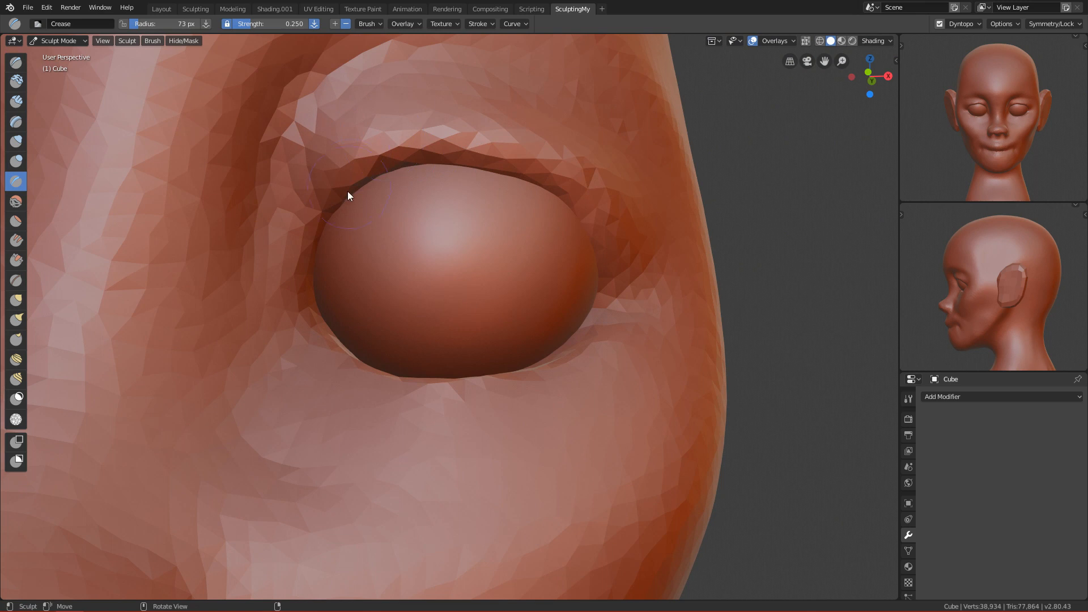
ctrl+alt+drag(338, 267, 339, 239)
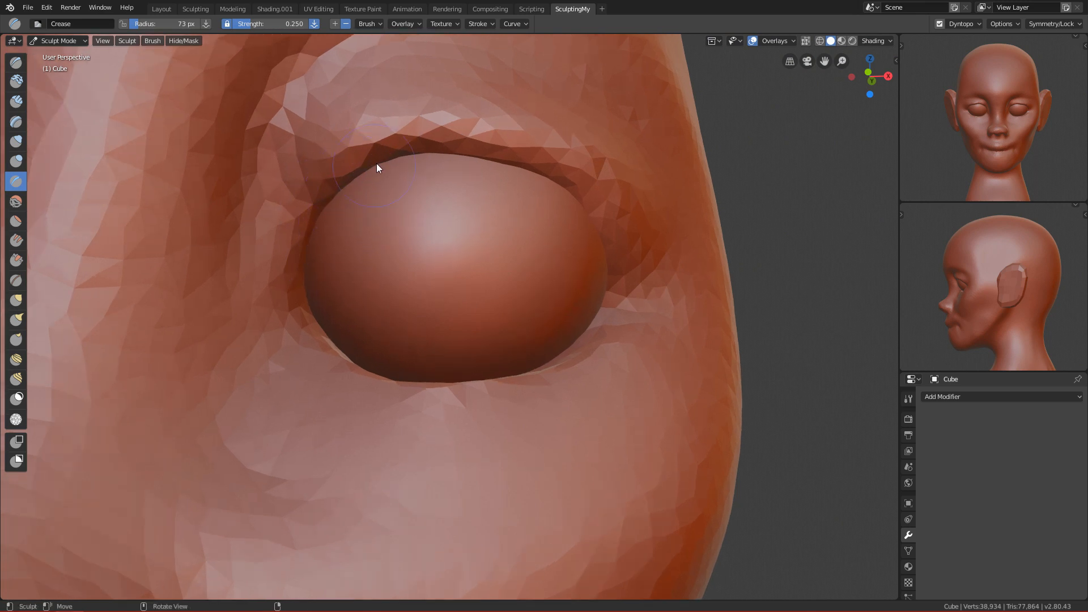
mouse_move(357, 131)
ctrl+mouse_down()
mouse_move(431, 126)
mouse_move(378, 118)
mouse_move(537, 114)
ctrl+mouse_up()
mouse_move(596, 166)
alt+mouse_down()
mouse_move(630, 183)
mouse_move(572, 219)
alt+mouse_up()
mouse_move(475, 173)
ctrl+mouse_down()
mouse_move(576, 221)
mouse_move(532, 197)
ctrl+mouse_up()
alt+drag(526, 129, 557, 167)
shift+drag(430, 101, 487, 102)
shift+drag(526, 132, 539, 168)
- Define the eyelid rim from further angles with inverted Crease strokes and smooth the rough facets
alt+drag(489, 212, 499, 116)
mouse_move(306, 301)
alt+shift+mouse_down()
mouse_move(445, 273)
mouse_move(425, 188)
mouse_move(455, 199)
mouse_move(481, 187)
alt+shift+mouse_up()
key(f)
click(406, 189)
ctrl+drag(481, 186, 589, 184)
mouse_move(424, 206)
shift+mouse_down()
mouse_move(491, 181)
mouse_move(578, 186)
shift+mouse_up()
key(f)
click(461, 178)
ctrl+drag(396, 195, 454, 159)
- Soften the inner end of the upper eyelid fold beside the nose bridge with a 90 px brush radius
mouse_move(410, 222)
alt+mouse_down()
mouse_move(418, 236)
mouse_move(392, 259)
mouse_move(386, 195)
mouse_move(418, 332)
mouse_move(441, 276)
mouse_move(414, 361)
mouse_move(371, 378)
alt+mouse_up()
key(grave)
mouse_move(350, 337)
ctrl+alt+mouse_down()
mouse_move(437, 450)
mouse_move(466, 308)
mouse_move(432, 311)
mouse_move(405, 266)
mouse_move(435, 212)
mouse_move(382, 208)
ctrl+alt+mouse_up()
key(f)
click(371, 219)
mouse_move(370, 249)
alt+mouse_down()
mouse_move(363, 263)
mouse_move(376, 253)
mouse_move(369, 135)
alt+mouse_up()
key(f)
click(333, 185)
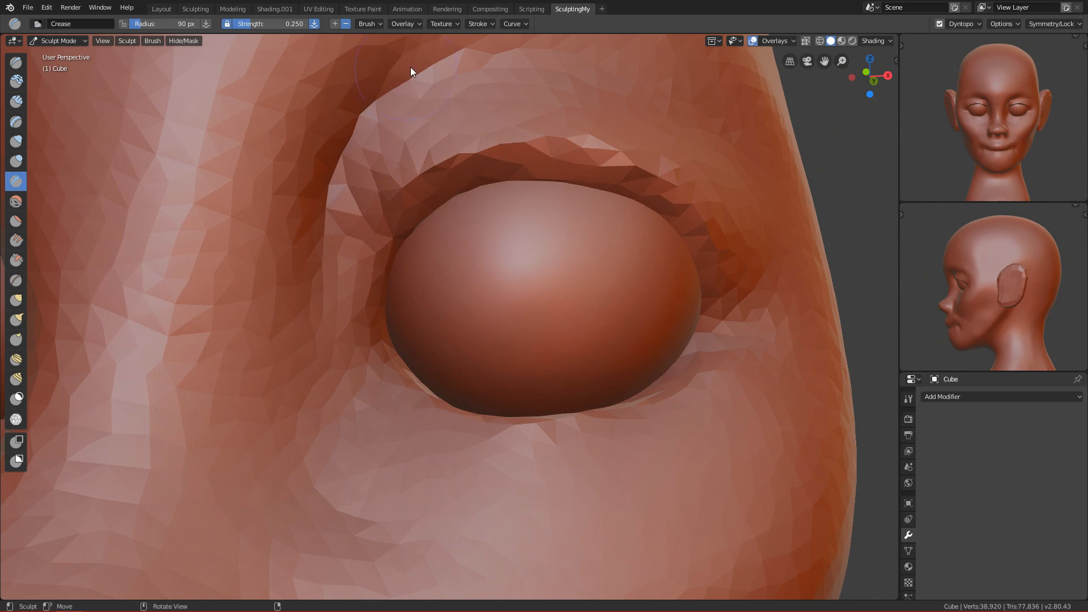
scroll(382, 141, down, 2)
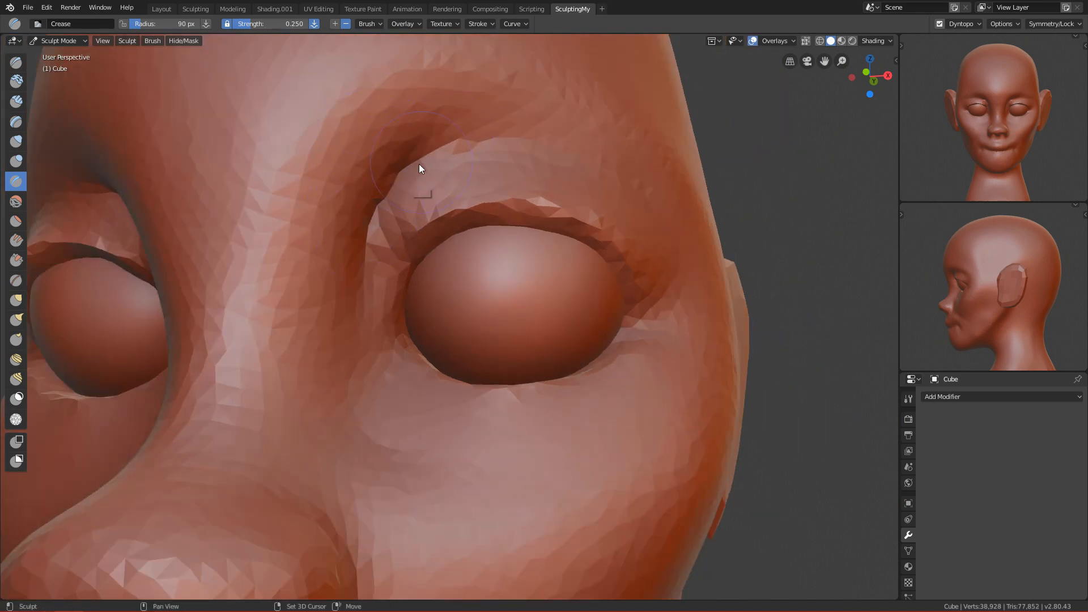
drag(424, 129, 362, 249)
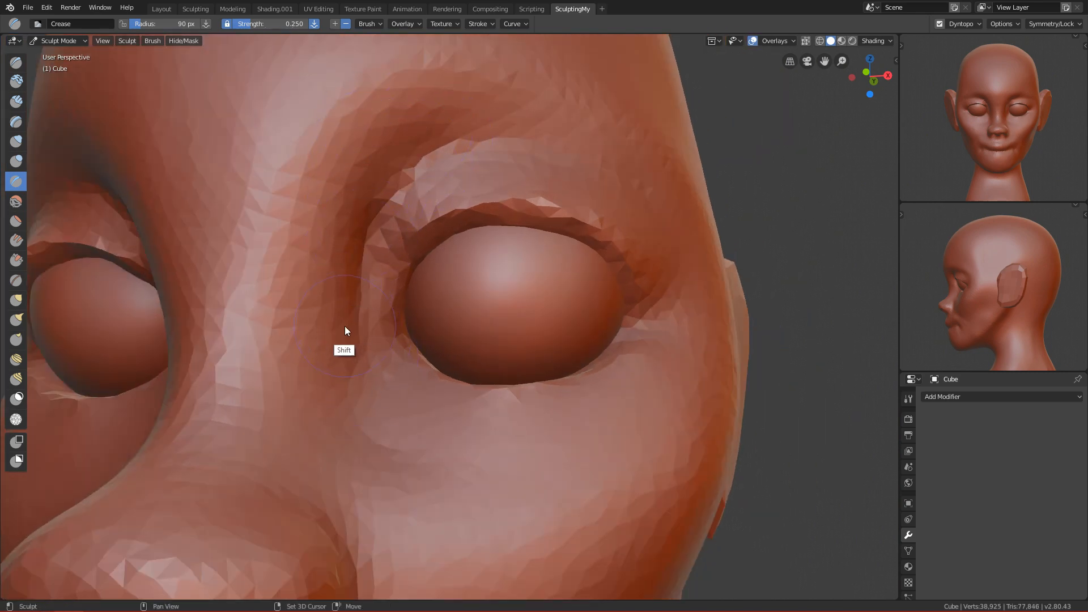
- Sharpen the ridge running from the inner brow to the nose bridge with inverted Crease strokes from the front
mouse_move(374, 279)
ctrl+alt+mouse_down()
mouse_move(412, 315)
mouse_move(397, 242)
ctrl+alt+mouse_up()
key(grave)
click(264, 220)
ctrl+alt+drag(441, 405, 416, 308)
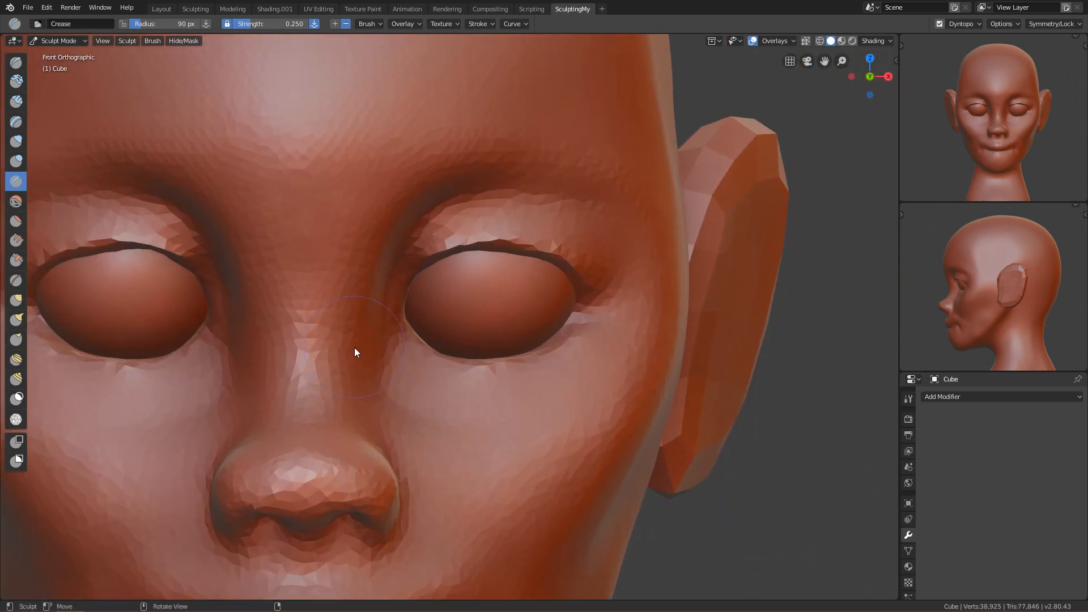
ctrl+alt+drag(355, 346, 359, 288)
key(f)
click(348, 211)
ctrl+drag(385, 137, 311, 235)
mouse_move(381, 136)
ctrl+mouse_down()
mouse_move(348, 159)
mouse_move(322, 226)
ctrl+mouse_up()
- Define the side edges of the nose bridge with inverted Crease strokes at a 63 px radius
key(f)
click(341, 214)
key(f)
click(325, 297)
ctrl+drag(304, 397, 321, 195)
ctrl+drag(304, 425, 345, 182)
mouse_move(320, 263)
ctrl+mouse_down()
mouse_move(354, 164)
mouse_move(338, 165)
mouse_move(322, 220)
ctrl+mouse_up()
ctrl+alt+drag(407, 169, 388, 345)
alt+drag(427, 425, 389, 391)
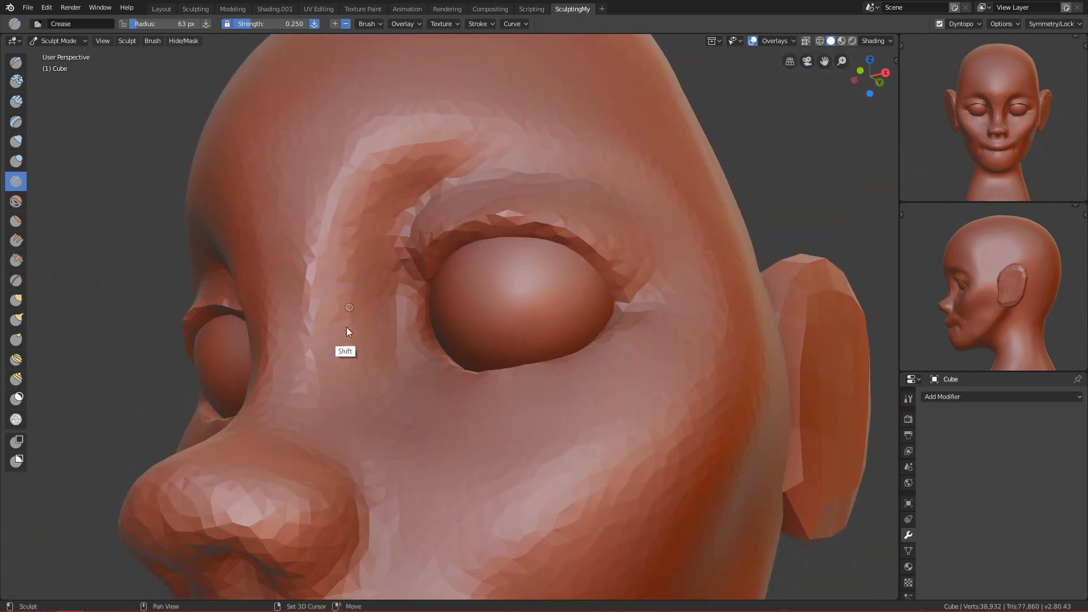
- Switch to the Scrape/Peaks brush with a 75 px radius and flatten the ridge between inner brow and nose bridge
key(KP_1)
key(f)
click(320, 313)
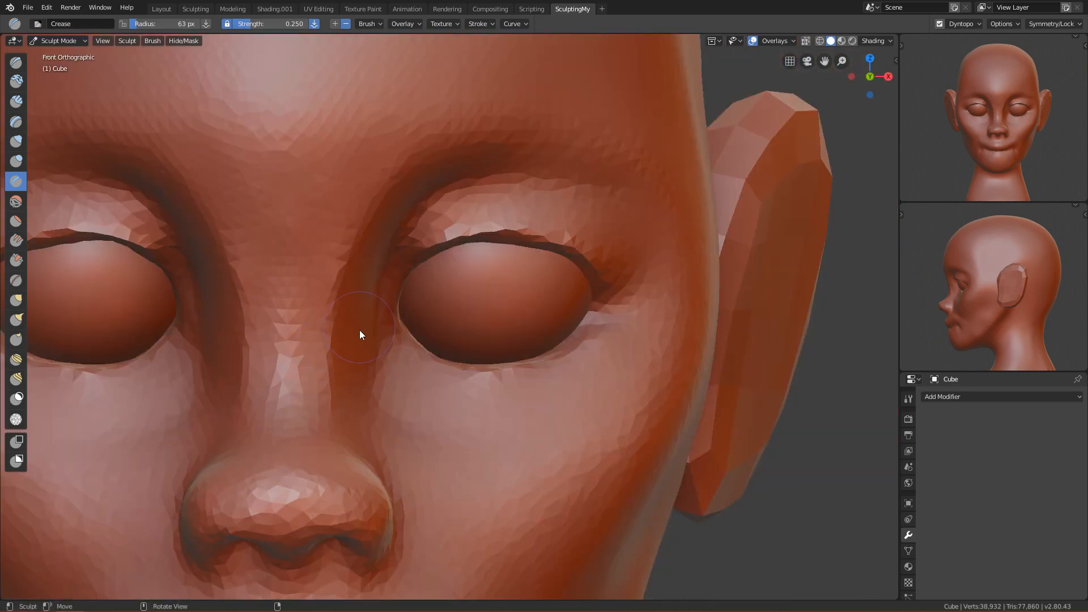
alt+shift+drag(412, 263, 369, 303)
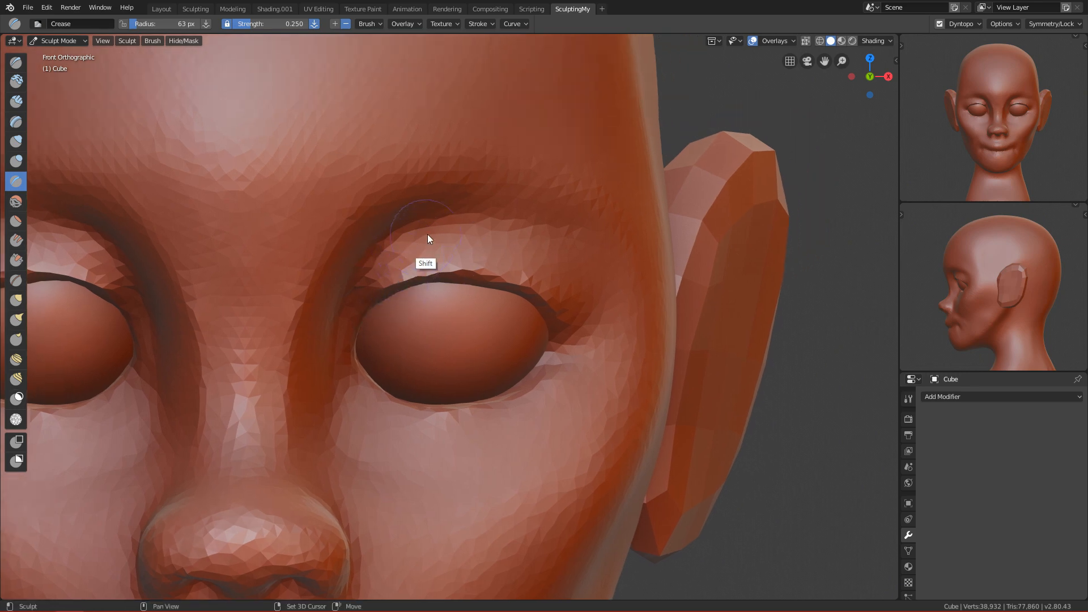
key(shift+4)
key(f)
click(438, 216)
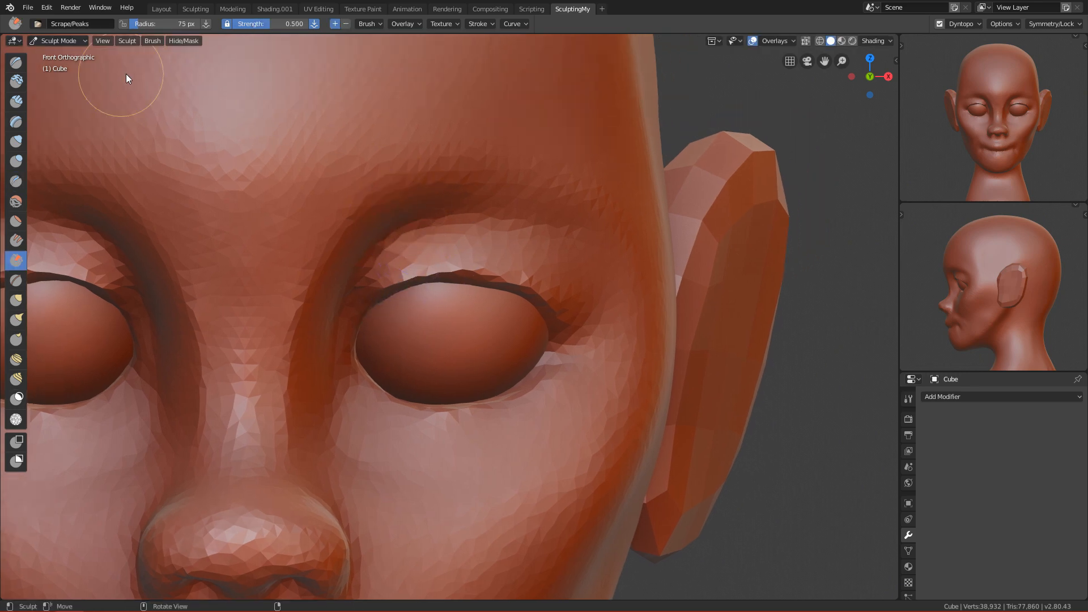
middle_drag(32, 258, 311, 339)
mouse_move(314, 246)
mouse_down()
mouse_move(396, 177)
mouse_move(451, 177)
mouse_move(355, 206)
mouse_move(341, 226)
mouse_up()
- Scrape and smooth the side plane of the nose bridge next to the inner eye corner
middle_drag(315, 316, 342, 226)
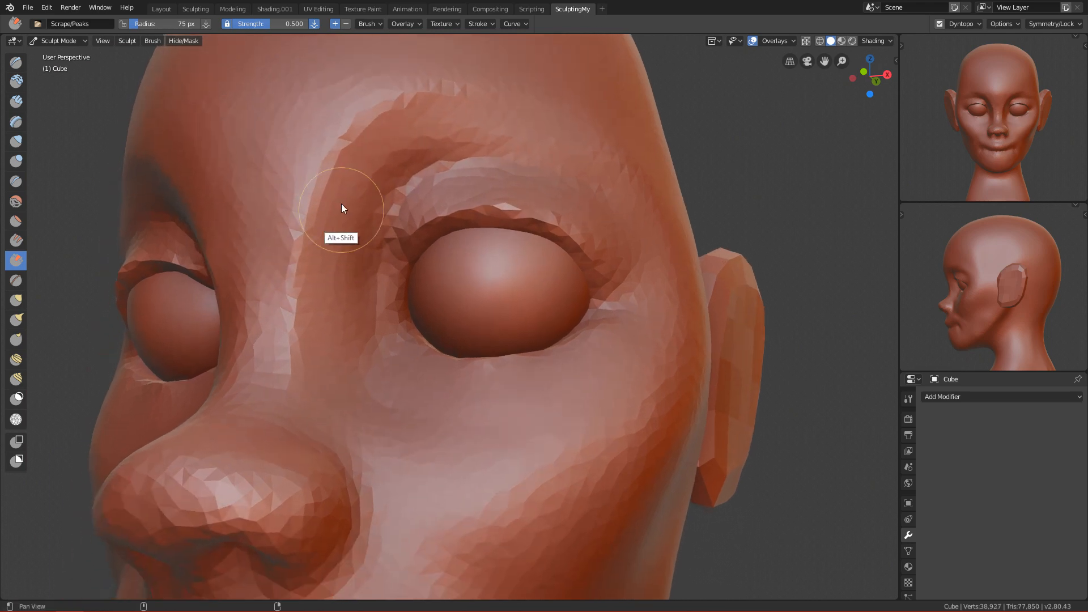
mouse_move(294, 323)
mouse_down()
mouse_move(302, 372)
mouse_move(314, 321)
mouse_up()
key(shift)
alt+middle_drag(459, 332, 411, 397)
alt+shift+drag(411, 393, 394, 331)
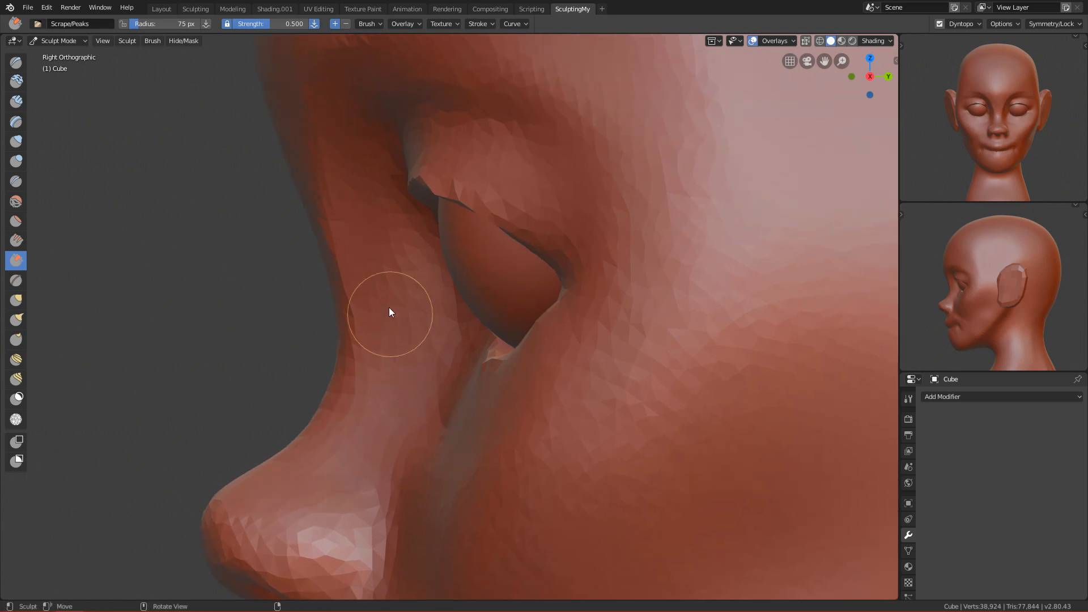
- Reshape the nose bridge and inner eye corner area from the side with the Grab brush at a 244 px radius
key(g)
key(f)
click(467, 252)
key(f)
click(359, 253)
key(f)
click(357, 256)
key(f)
click(350, 251)
ctrl+alt+drag(445, 347, 484, 325)
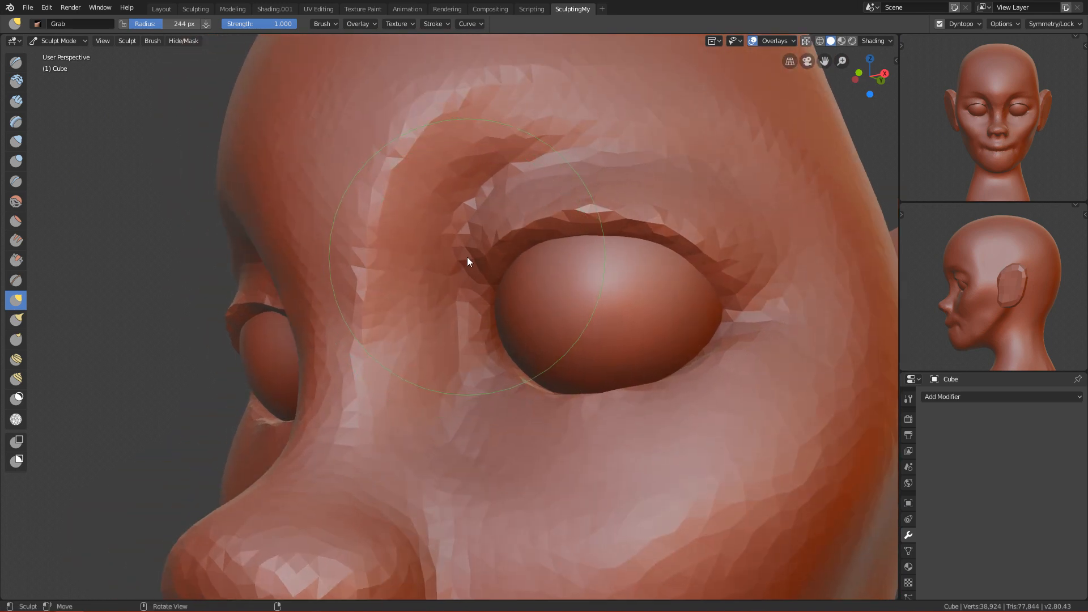
- Tighten the ridge between the inner brow and the nose bridge with Pinch/Magnify strokes at a 96 px radius
key(p)
key(f)
click(309, 238)
key(f)
click(360, 294)
mouse_move(361, 294)
mouse_down()
mouse_move(375, 273)
mouse_move(378, 385)
mouse_up()
key(f)
click(391, 273)
drag(375, 232, 379, 352)
drag(368, 259, 357, 386)
key(KP_1)
ctrl+alt+drag(449, 308, 537, 276)
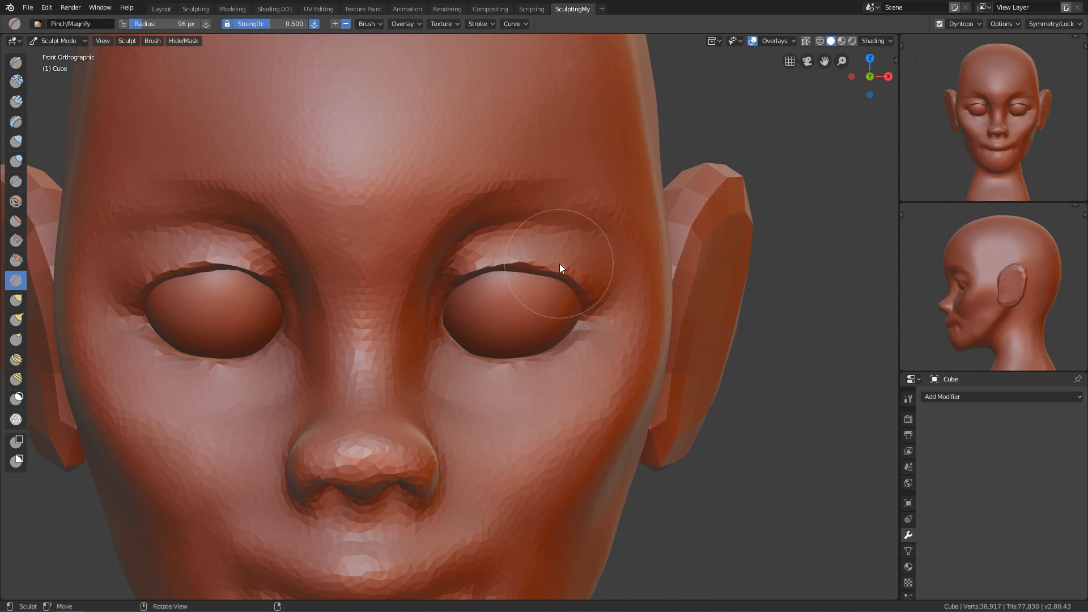
- Flatten the outer brow and the area above the upper eyelid with the Scrape/Peaks brush
key(shift+t)
key(f)
click(556, 216)
mouse_move(558, 218)
ctrl+alt+mouse_down()
mouse_move(582, 138)
mouse_move(680, 142)
ctrl+alt+mouse_up()
key(f)
click(641, 164)
mouse_move(600, 134)
mouse_down()
mouse_move(749, 141)
mouse_move(727, 137)
mouse_move(769, 161)
mouse_move(711, 225)
mouse_move(619, 236)
mouse_up()
key(f)
click(524, 228)
mouse_move(482, 230)
mouse_down()
mouse_move(492, 216)
mouse_move(471, 217)
mouse_move(459, 305)
mouse_move(444, 287)
mouse_up()
key(f)
click(389, 233)
- Scrape and smooth the brow ridge above the eye at a 54 px radius
key(f)
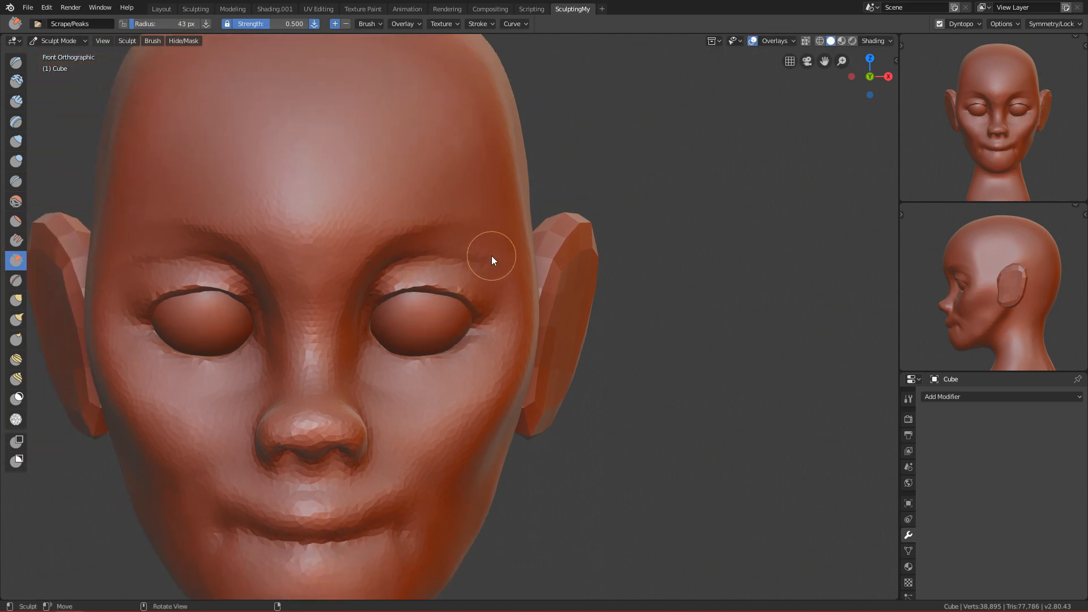
click(476, 263)
ctrl+alt+drag(441, 247, 613, 256)
key(f)
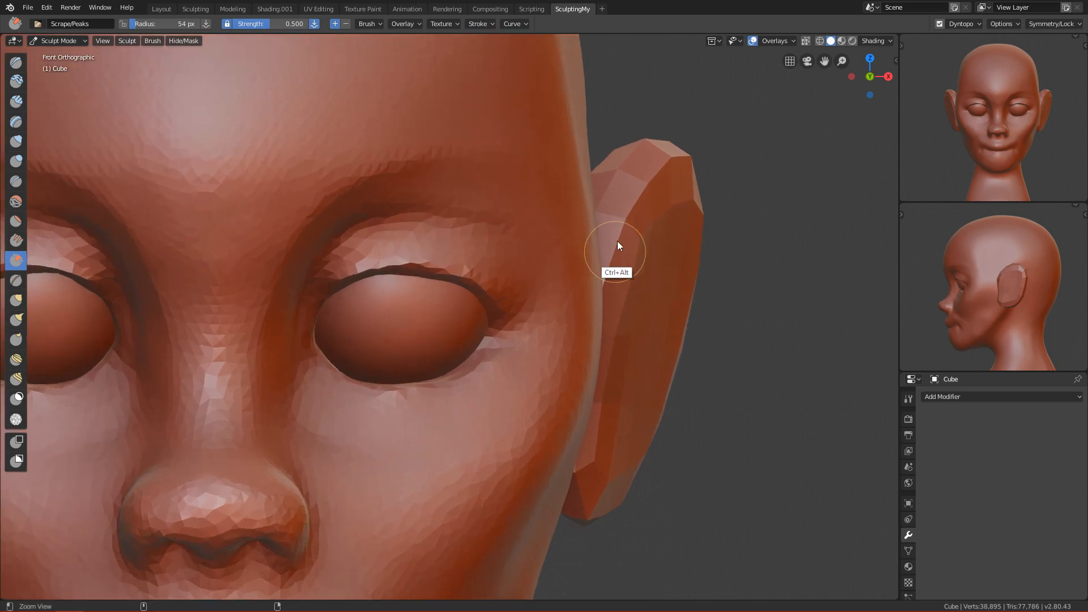
key(Escape)
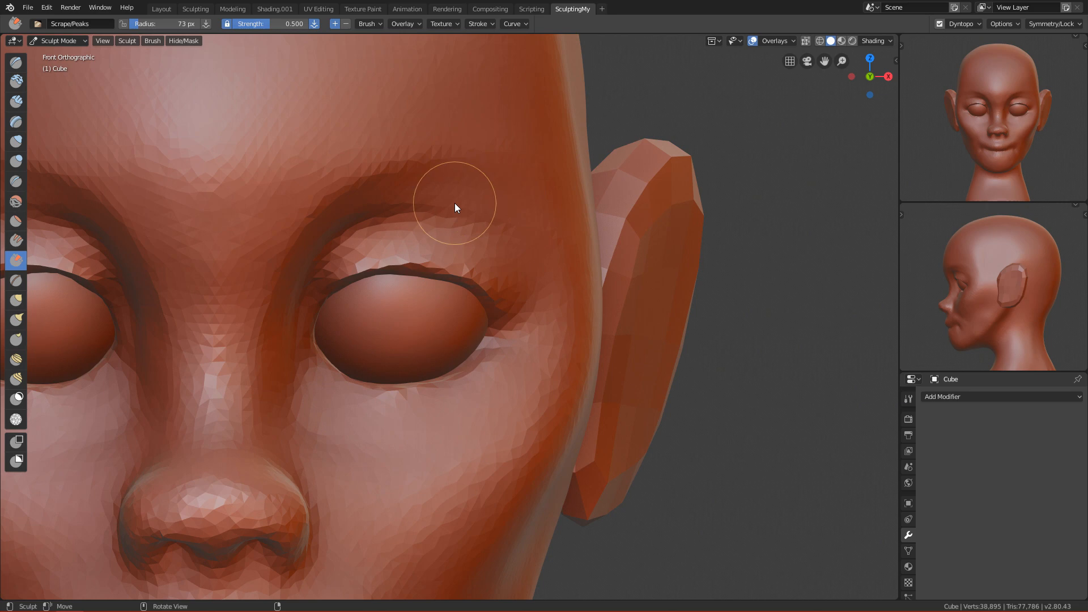
middle_drag(455, 203, 420, 175)
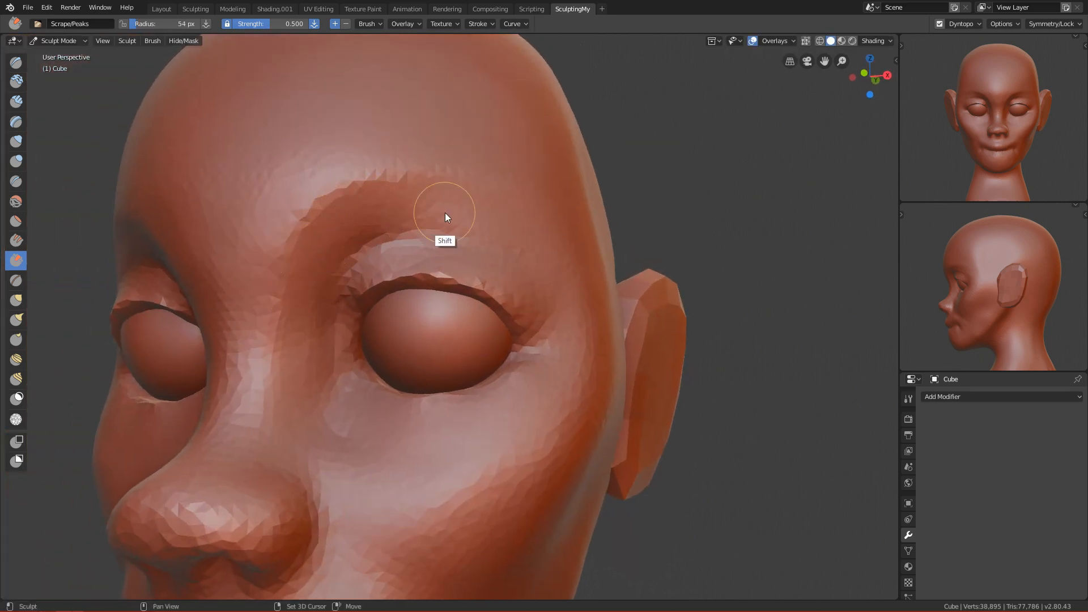
key(f)
- Carve the crease around the nose wing with the Crease brush at a 90 px radius
key(KP_1)
ctrl+alt+drag(365, 204, 433, 434)
ctrl+alt+drag(428, 496, 454, 364)
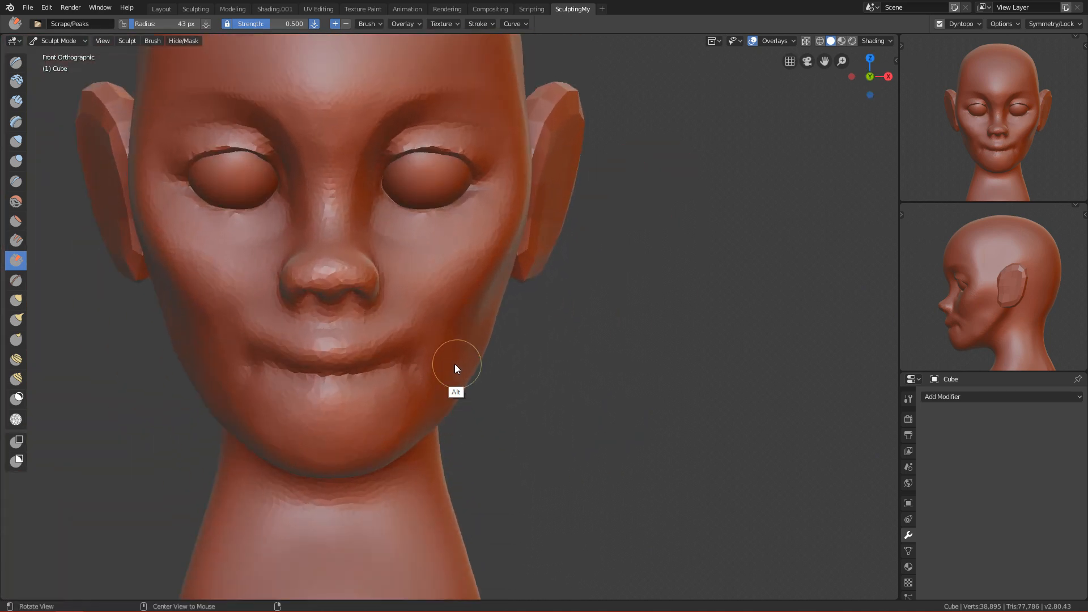
ctrl+alt+drag(420, 465, 372, 384)
alt+shift+drag(372, 384, 514, 373)
ctrl+alt+drag(439, 426, 528, 358)
key(shift+c)
key(f)
click(438, 190)
ctrl+alt+drag(431, 193, 409, 229)
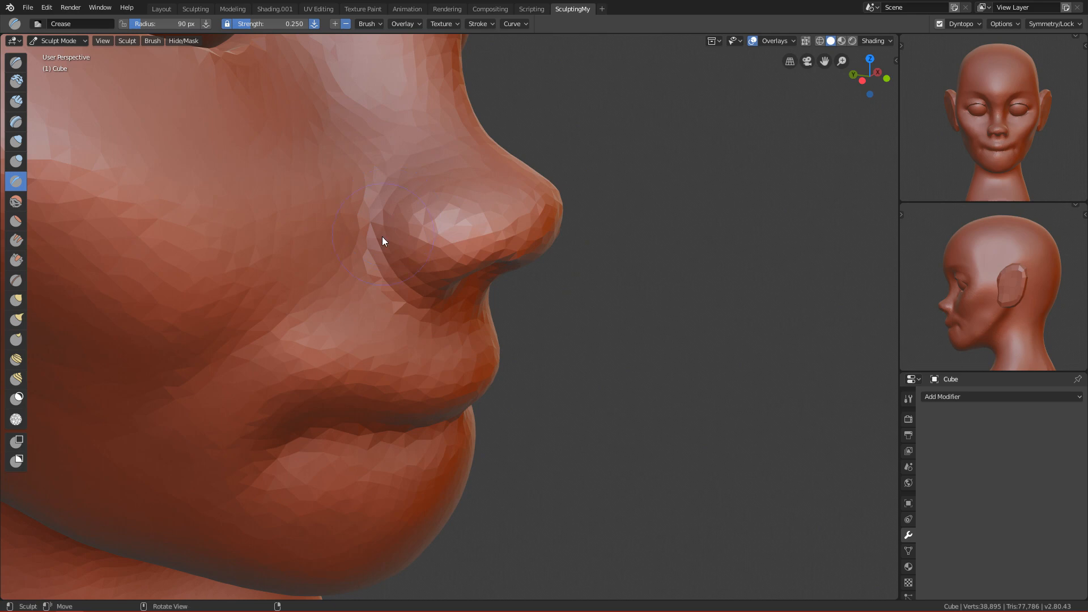
alt+drag(389, 199, 345, 261)
mouse_move(416, 261)
alt+mouse_down()
mouse_move(444, 288)
mouse_move(409, 308)
mouse_move(467, 239)
mouse_move(437, 253)
mouse_move(440, 196)
mouse_move(416, 183)
mouse_move(386, 182)
mouse_move(370, 201)
mouse_move(416, 191)
mouse_move(382, 160)
mouse_move(392, 176)
mouse_move(418, 173)
mouse_move(445, 151)
mouse_move(419, 157)
alt+mouse_up()
- Hollow out the nostrils from below with inverted SculptDraw strokes at a 70 px radius
key(x)
key(f)
click(390, 168)
key(f)
click(439, 154)
mouse_move(427, 153)
alt+mouse_down()
mouse_move(446, 172)
mouse_move(444, 189)
mouse_move(428, 161)
alt+mouse_up()
mouse_move(429, 160)
alt+mouse_down()
mouse_move(427, 172)
mouse_move(471, 141)
mouse_move(471, 207)
alt+mouse_up()
mouse_move(421, 120)
ctrl+mouse_down()
mouse_move(454, 142)
mouse_move(421, 138)
mouse_move(478, 187)
mouse_move(485, 221)
ctrl+mouse_up()
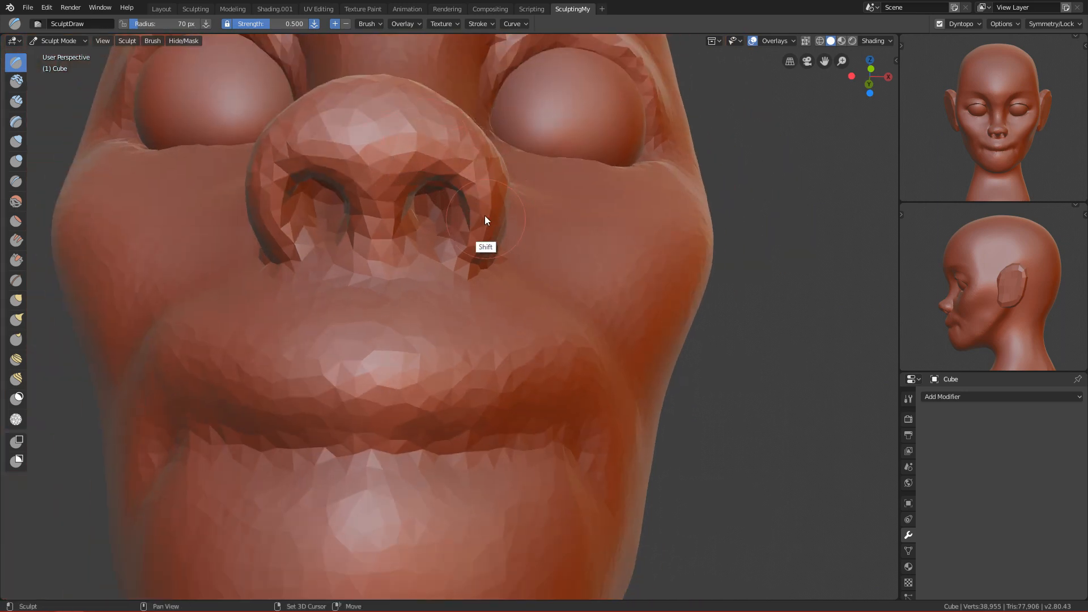
mouse_move(495, 174)
alt+mouse_down()
mouse_move(559, 233)
mouse_move(497, 373)
mouse_move(544, 308)
mouse_move(436, 328)
mouse_move(583, 308)
mouse_move(465, 473)
mouse_move(486, 461)
mouse_move(444, 355)
mouse_move(569, 287)
mouse_move(503, 317)
mouse_move(458, 376)
mouse_move(474, 393)
alt+mouse_up()
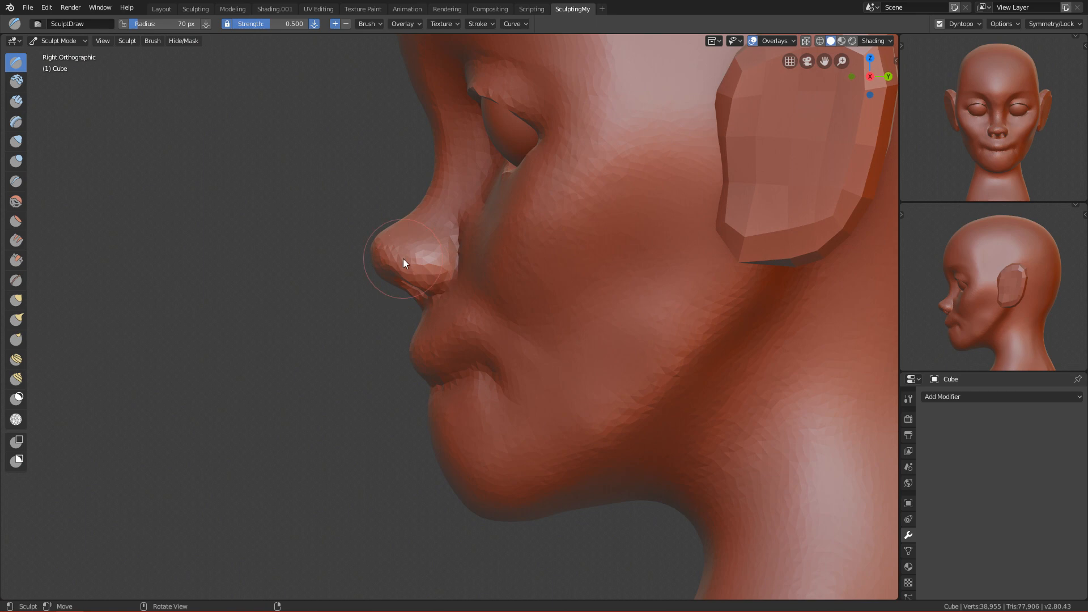
- Reshape the underside of the nose in side view with the Grab brush at a 240 px radius
ctrl+alt+drag(422, 313, 422, 221)
mouse_move(364, 300)
ctrl+alt+mouse_down()
mouse_move(365, 288)
mouse_move(418, 265)
mouse_move(419, 240)
mouse_move(444, 289)
mouse_move(451, 257)
ctrl+alt+mouse_up()
key(g)
key(f)
click(418, 241)
key(f)
click(454, 235)
key(f)
click(492, 240)
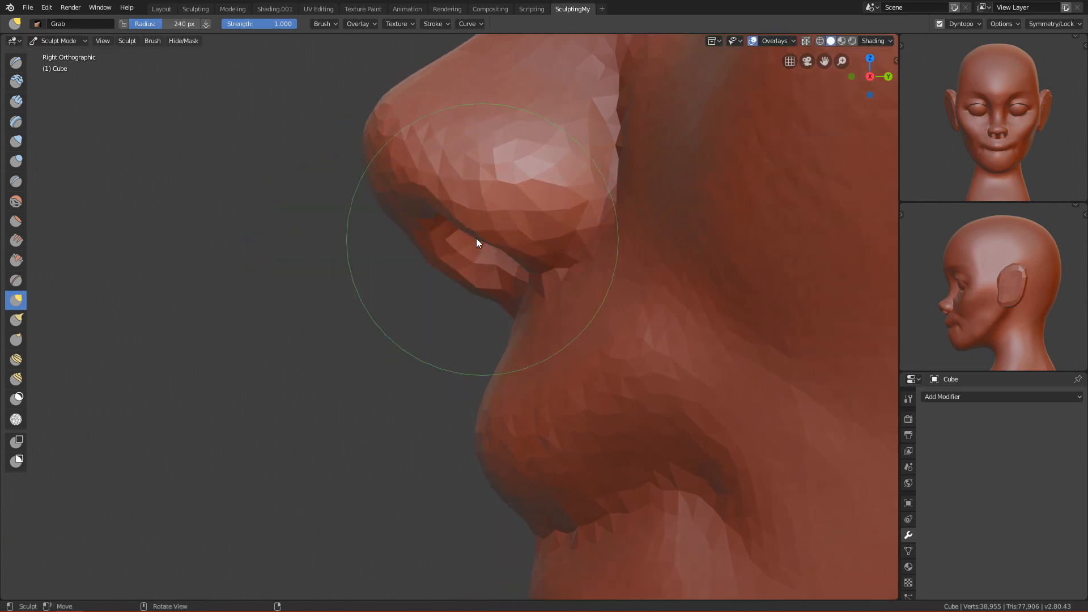
- Adjust the profile of the nose tip and nose base from the side with the Grab brush at a 190 px radius
key(f)
click(347, 285)
key(f)
click(357, 282)
mouse_move(412, 269)
shift+mouse_down()
mouse_move(484, 300)
mouse_move(548, 368)
mouse_move(510, 526)
mouse_move(525, 444)
mouse_move(599, 289)
mouse_move(527, 353)
shift+mouse_up()
key(f)
click(589, 318)
key(f)
click(445, 289)
drag(399, 304, 434, 279)
key(f)
click(382, 296)
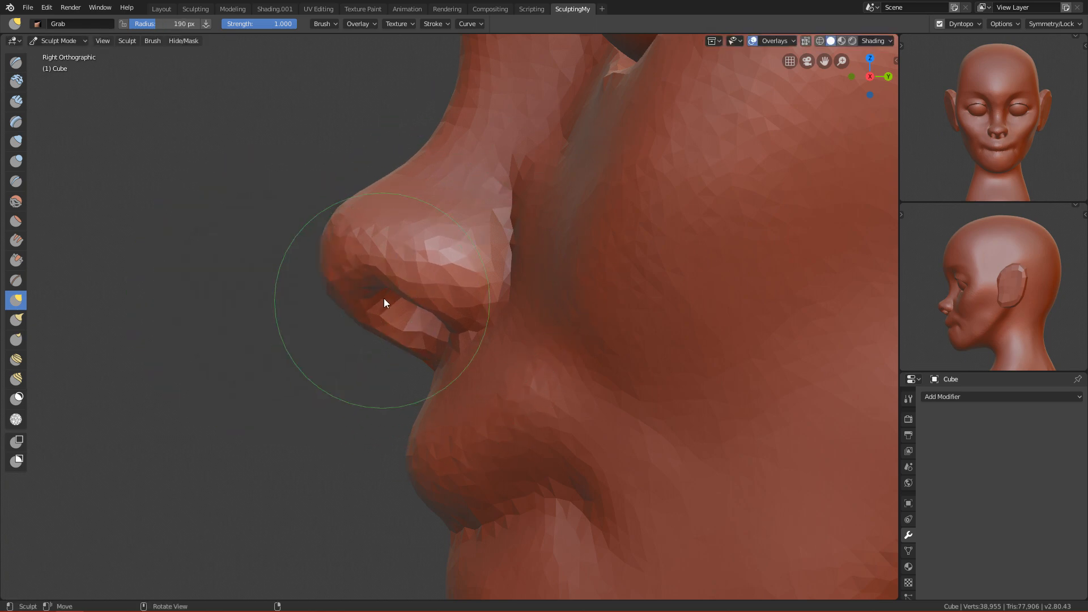
- Raise the nostril's lower edge in side view with the Grab brush at a 74 px radius
key(f)
click(480, 323)
key(f)
click(362, 293)
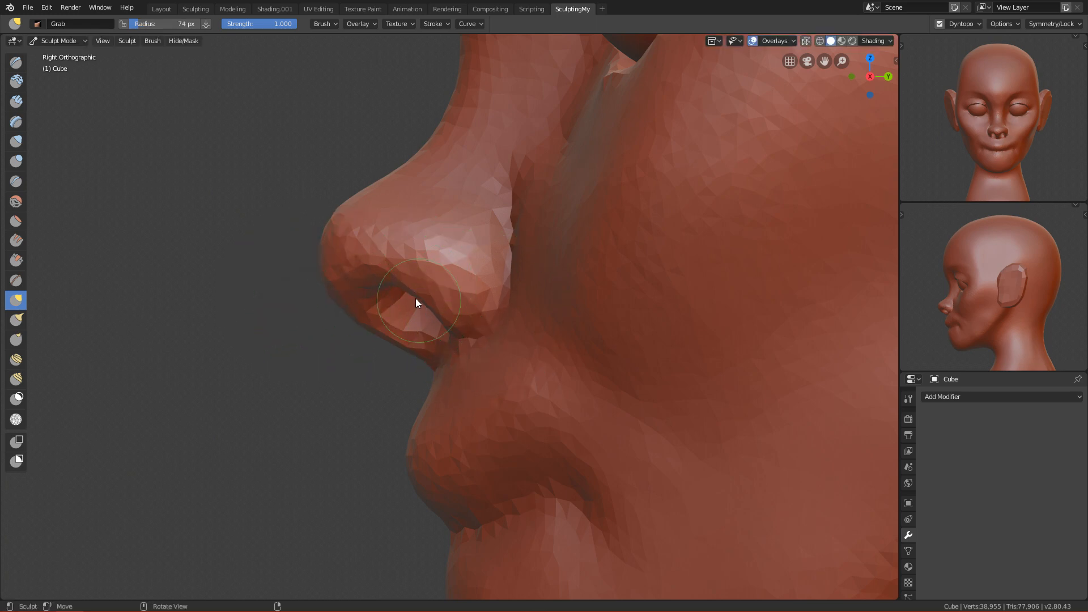
alt+middle_drag(413, 335, 524, 295)
alt+drag(522, 291, 510, 409)
ctrl+alt+drag(444, 291, 437, 381)
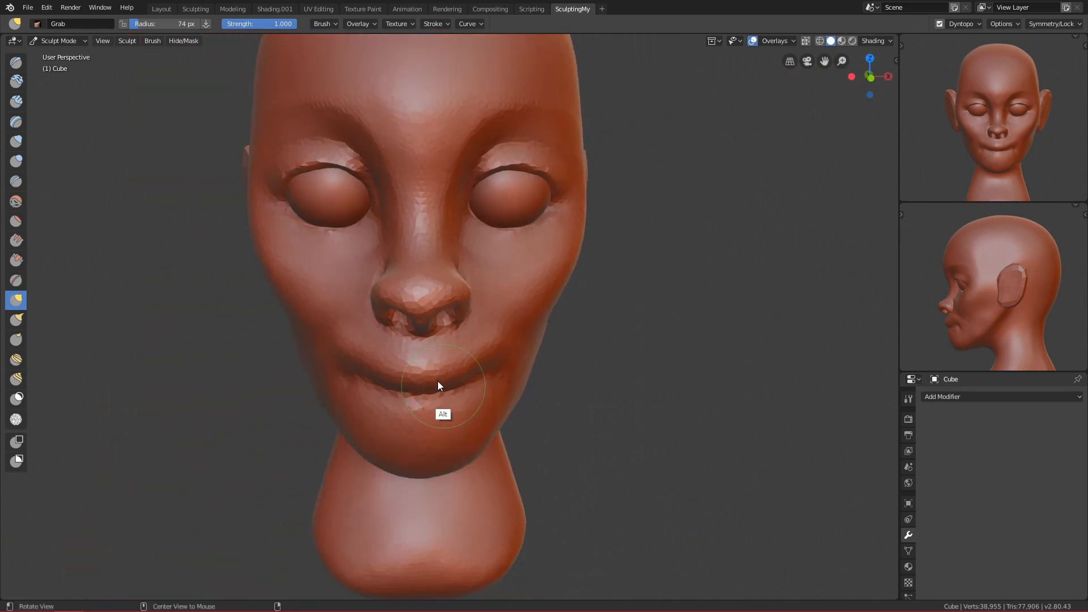
- Adjust the nose wings in front view with the Grab brush at a 190 px radius
key(grave)
click(265, 157)
mouse_move(468, 427)
ctrl+alt+mouse_down()
mouse_move(475, 392)
mouse_move(447, 383)
mouse_move(449, 425)
mouse_move(467, 284)
mouse_move(456, 342)
mouse_move(487, 349)
ctrl+alt+mouse_up()
key(f)
click(500, 280)
ctrl+alt+drag(477, 403, 512, 247)
key(f)
click(558, 277)
key(f)
click(537, 257)
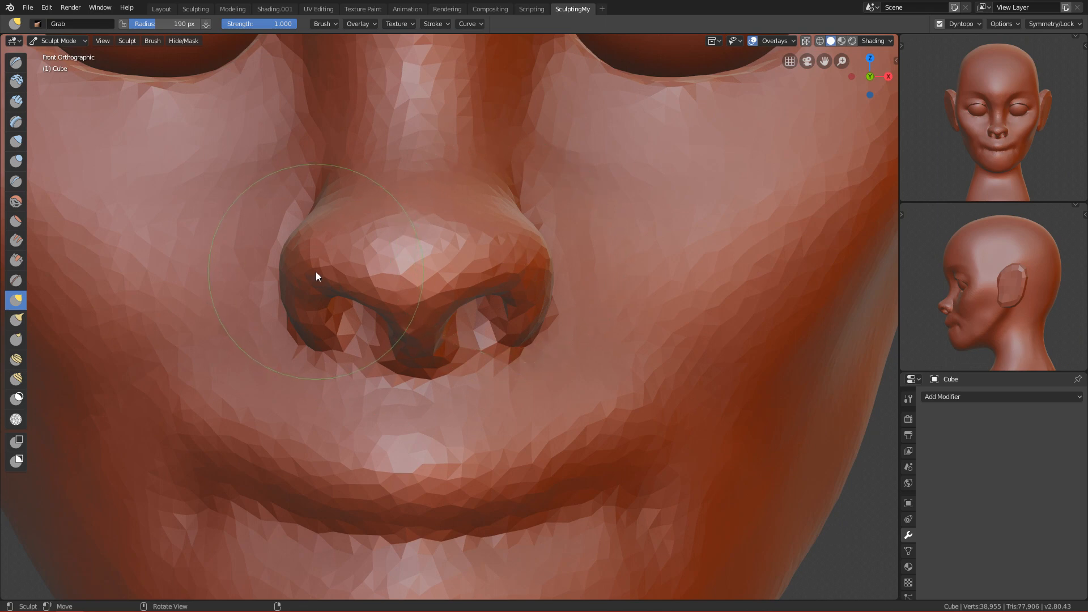
- Narrow the nose wings in front view with larger Grab strokes, up to a 300 px radius
key(f)
click(332, 300)
key(f)
click(363, 239)
key(f)
drag(325, 244, 296, 249)
key(f)
click(316, 247)
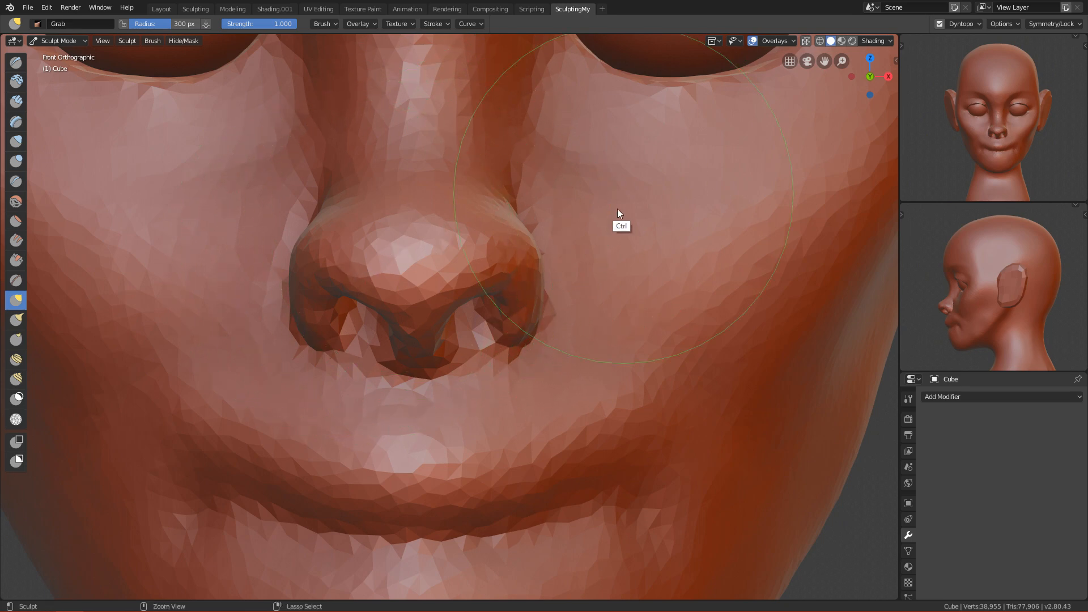
ctrl+middle_drag(515, 363, 545, 246)
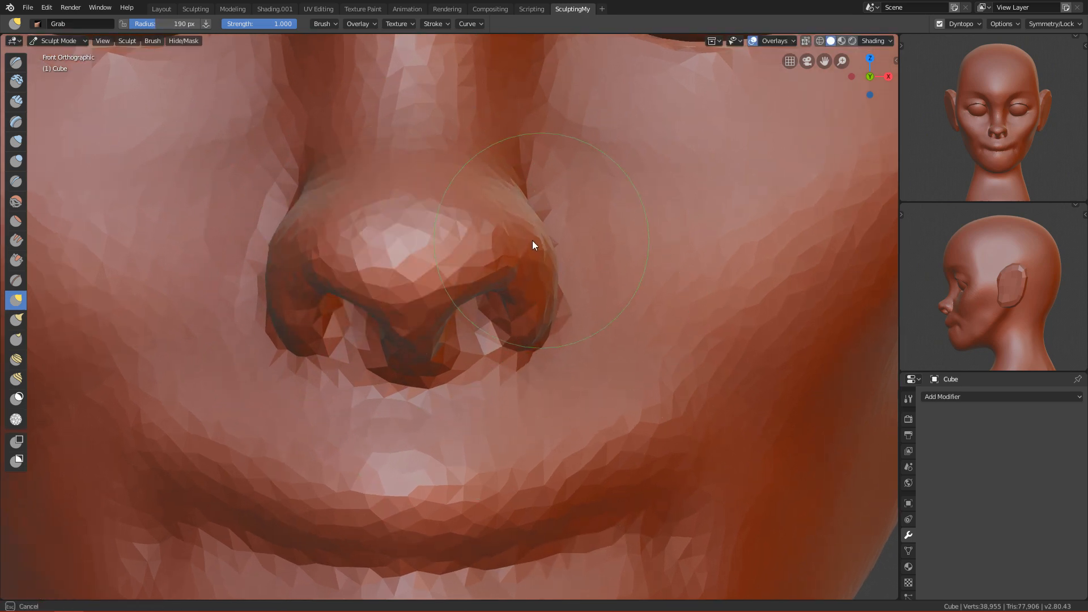
- Try to push the upper side of the nose wing inwards with the Grab brush
key(f)
click(557, 226)
key(f)
click(579, 224)
drag(543, 219, 531, 220)
key(ctrl+z)
- Push the side of the nose inwards from a raised view with the Grab brush at a 292 px radius
mouse_move(545, 221)
middle_down()
mouse_move(526, 271)
mouse_move(564, 293)
middle_up()
key(f)
click(542, 256)
key(f)
click(538, 253)
drag(542, 261, 527, 266)
key(f)
click(519, 273)
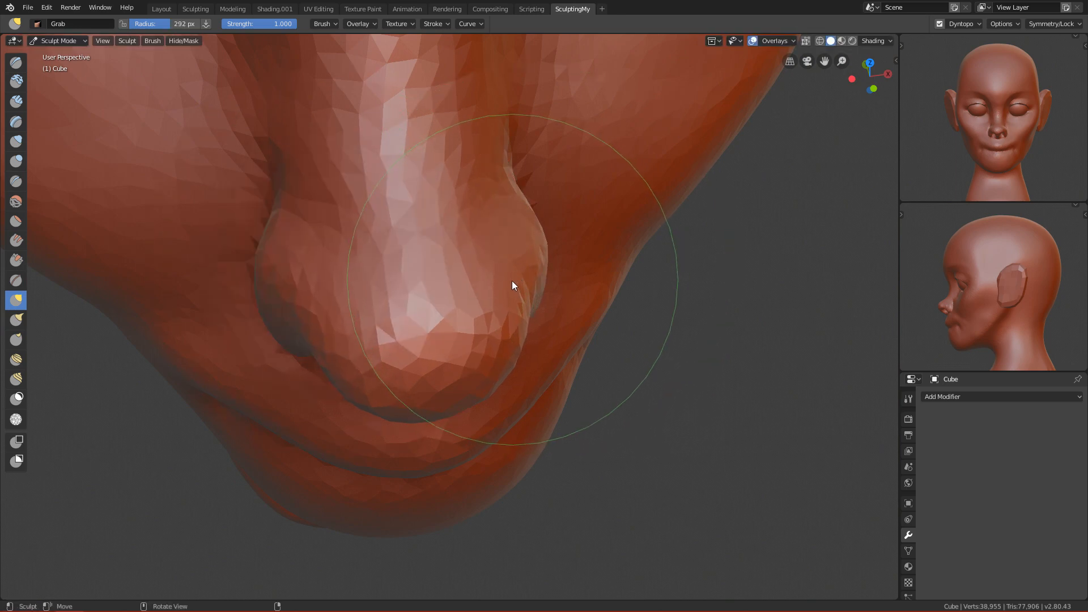
- Reshape the outer contour of the nose wings from the front with Grab at 195 px and 156 px radii
key(KP_1)
mouse_move(472, 301)
ctrl+middle_down()
mouse_move(477, 329)
mouse_move(502, 292)
ctrl+middle_up()
key(f)
click(487, 286)
key(f)
click(541, 277)
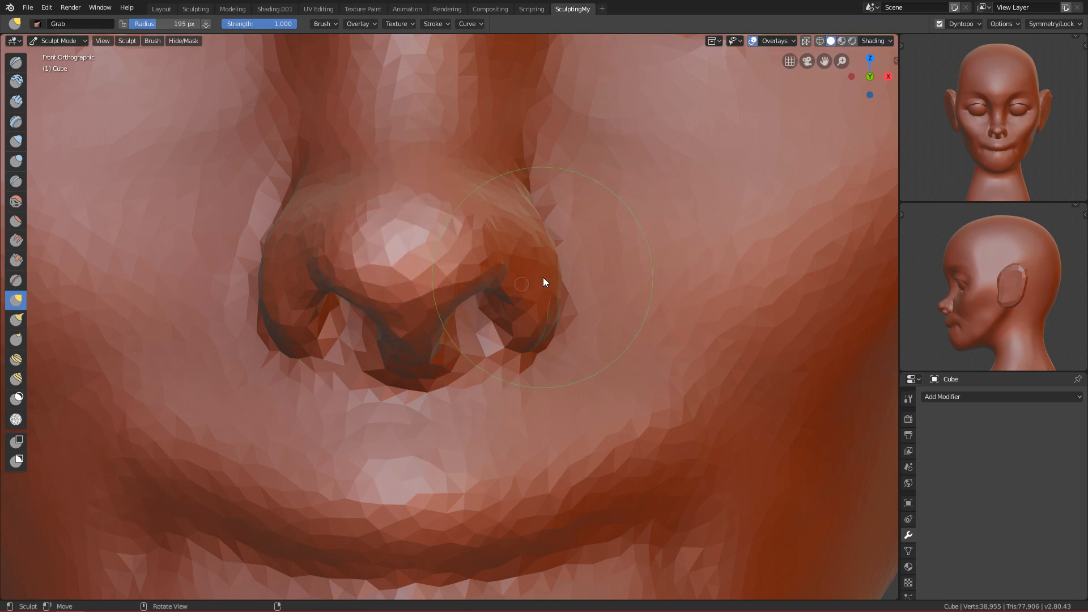
key(f)
click(534, 284)
- Smooth the side of the nose and refine the wing contour from the front with Grab at a 74 px radius
mouse_move(501, 246)
middle_down()
mouse_move(498, 288)
mouse_move(430, 309)
middle_up()
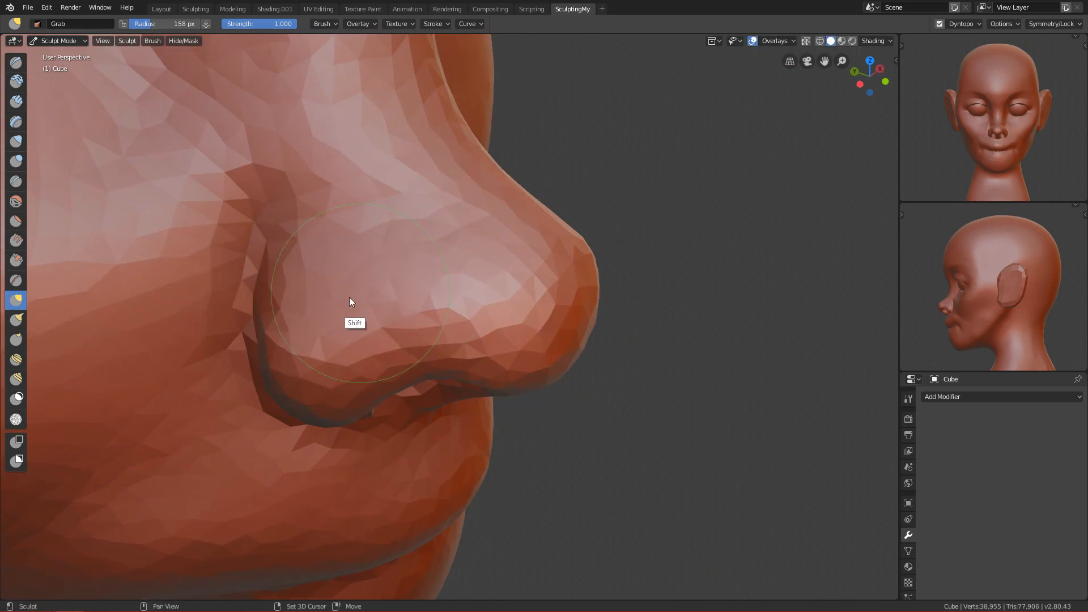
middle_drag(538, 317, 445, 271)
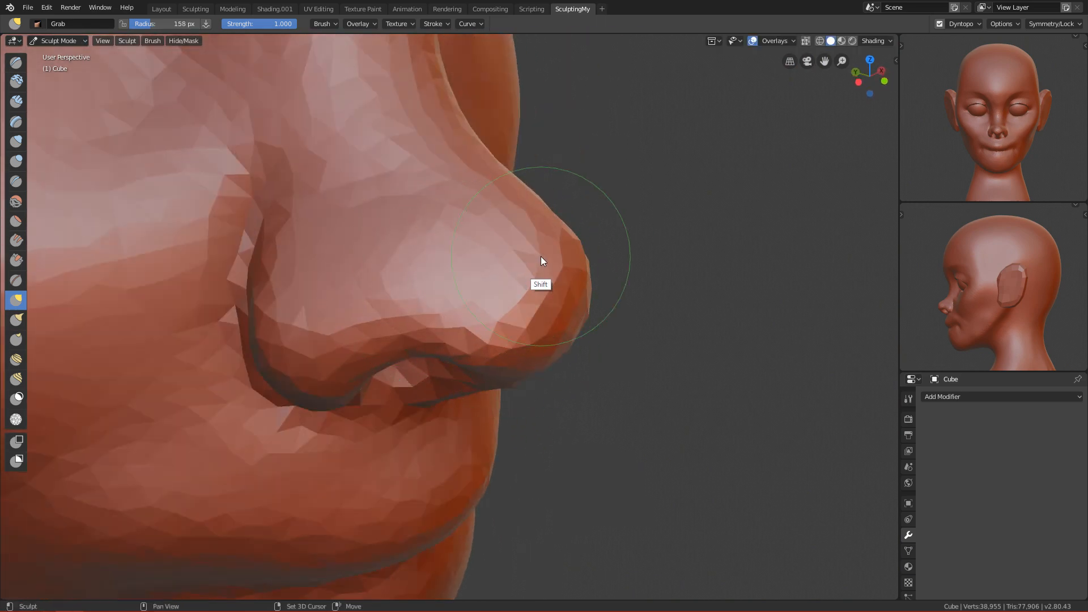
key(KP_1)
mouse_move(481, 362)
ctrl+alt+mouse_down()
mouse_move(438, 460)
mouse_move(445, 331)
ctrl+alt+mouse_up()
key(f)
click(375, 283)
shift+middle_drag(384, 291, 411, 288)
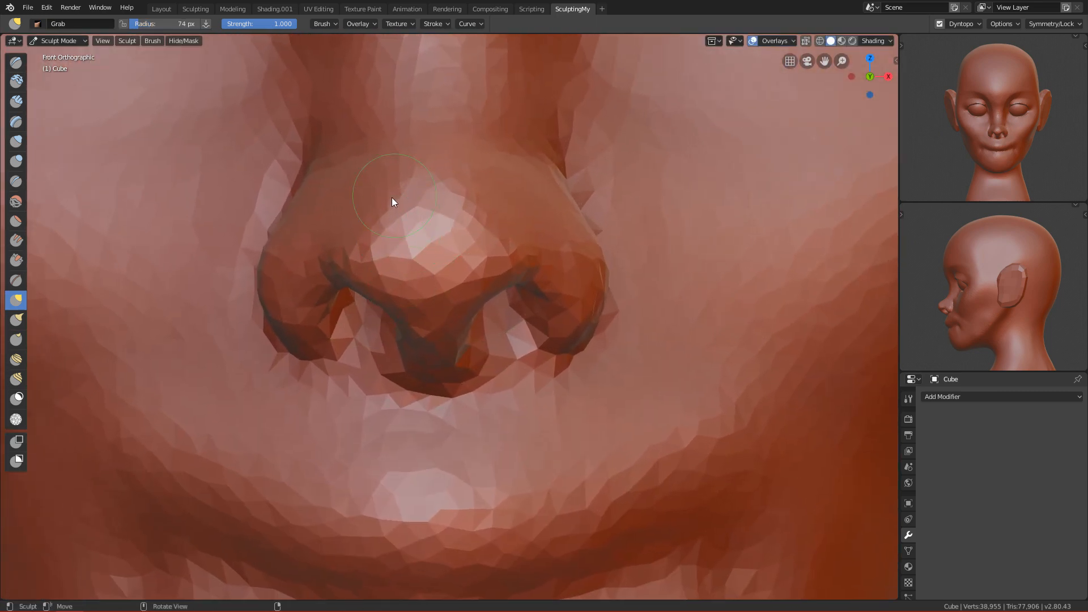
- Carve the groove between nose wing and nose tip with the Crease brush at a 62 px radius
mouse_move(399, 233)
middle_down()
mouse_move(463, 292)
mouse_move(483, 277)
mouse_move(498, 298)
middle_up()
key(shift+c)
key(ctrl+z)
mouse_move(373, 228)
mouse_down()
mouse_move(280, 186)
mouse_move(384, 256)
mouse_move(436, 238)
mouse_move(506, 328)
mouse_move(567, 320)
mouse_up()
ctrl+alt+drag(438, 348, 439, 329)
mouse_move(439, 328)
alt+mouse_down()
mouse_move(454, 323)
mouse_move(447, 311)
mouse_move(392, 316)
mouse_move(427, 310)
alt+mouse_up()
key(f)
click(377, 318)
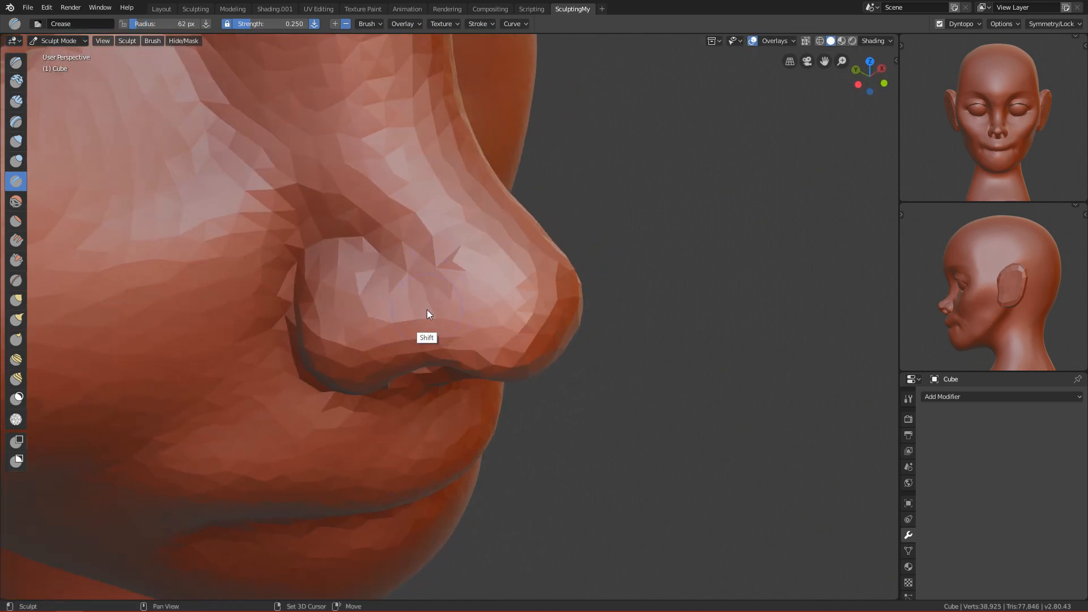
- Smooth the wing groove and define the nostril rim and nose tip with inverted Crease strokes at an 82 px radius
alt+drag(429, 270, 305, 332)
alt+drag(498, 316, 580, 318)
alt+drag(410, 230, 451, 243)
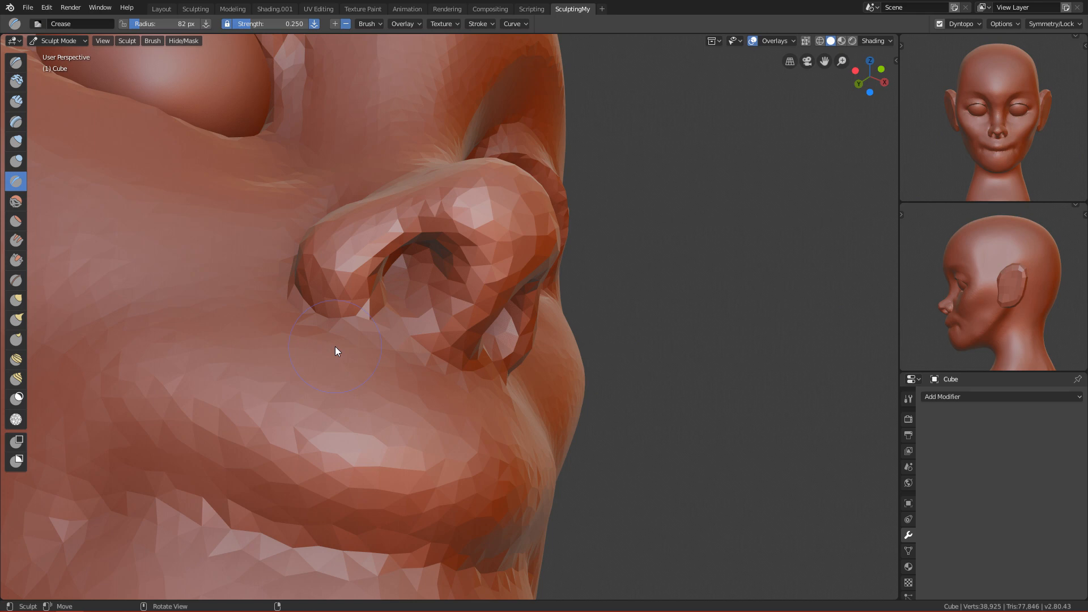
mouse_move(642, 189)
middle_down()
mouse_move(625, 230)
mouse_move(417, 230)
mouse_move(450, 212)
mouse_move(477, 271)
mouse_move(465, 231)
middle_up()
mouse_move(376, 260)
ctrl+mouse_down()
mouse_move(452, 229)
mouse_move(379, 249)
ctrl+mouse_up()
mouse_move(452, 225)
ctrl+mouse_down()
mouse_move(389, 245)
mouse_move(481, 223)
ctrl+mouse_up()
mouse_move(499, 225)
alt+middle_down()
mouse_move(473, 236)
mouse_move(471, 206)
mouse_move(487, 281)
alt+middle_up()
ctrl+drag(364, 288, 483, 273)
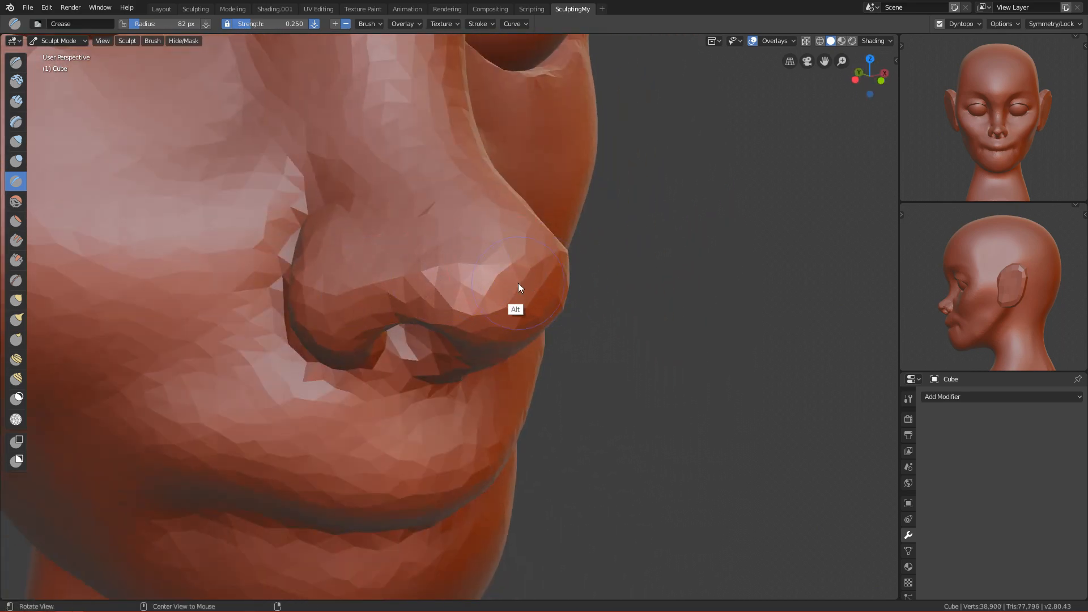
- Sharpen the edge of the nose tip with inverted Crease strokes at a 90 px radius
alt+middle_drag(518, 285, 429, 262)
key(f)
click(462, 260)
mouse_move(454, 254)
ctrl+mouse_down()
mouse_move(471, 241)
mouse_move(484, 277)
ctrl+mouse_up()
mouse_move(483, 277)
alt+middle_down()
mouse_move(563, 270)
mouse_move(490, 286)
alt+middle_up()
key(KP_1)
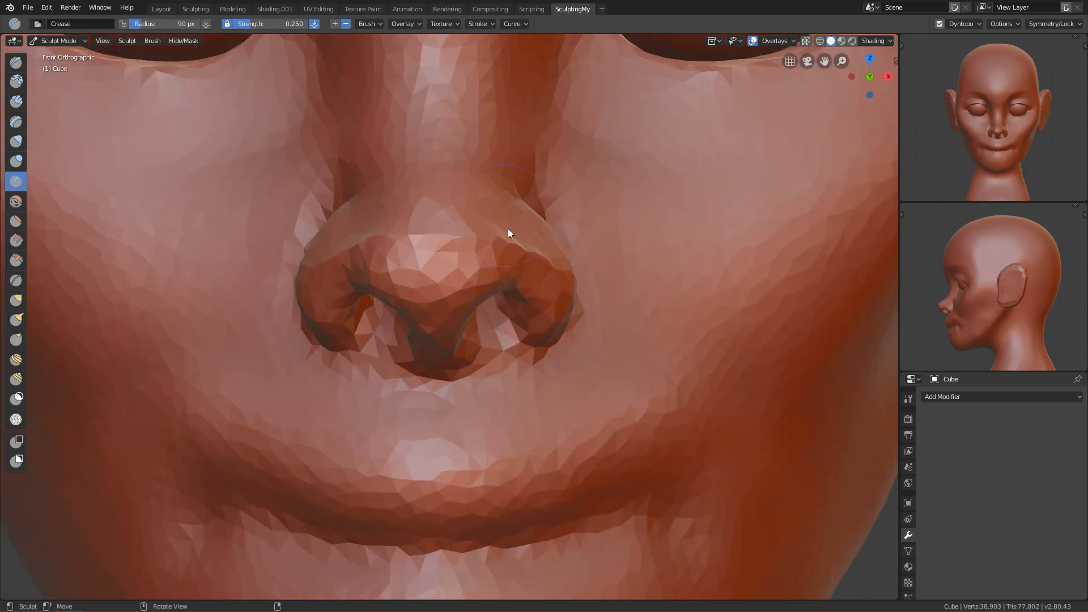
- Smooth the nose tip and nostril area at a 144 px brush radius
ctrl+middle_drag(508, 229, 488, 322)
key(f)
click(489, 276)
mouse_move(422, 310)
alt+middle_down()
mouse_move(447, 271)
mouse_move(369, 260)
mouse_move(491, 351)
mouse_move(512, 321)
mouse_move(484, 274)
alt+middle_up()
key(f)
click(490, 276)
key(f)
click(532, 288)
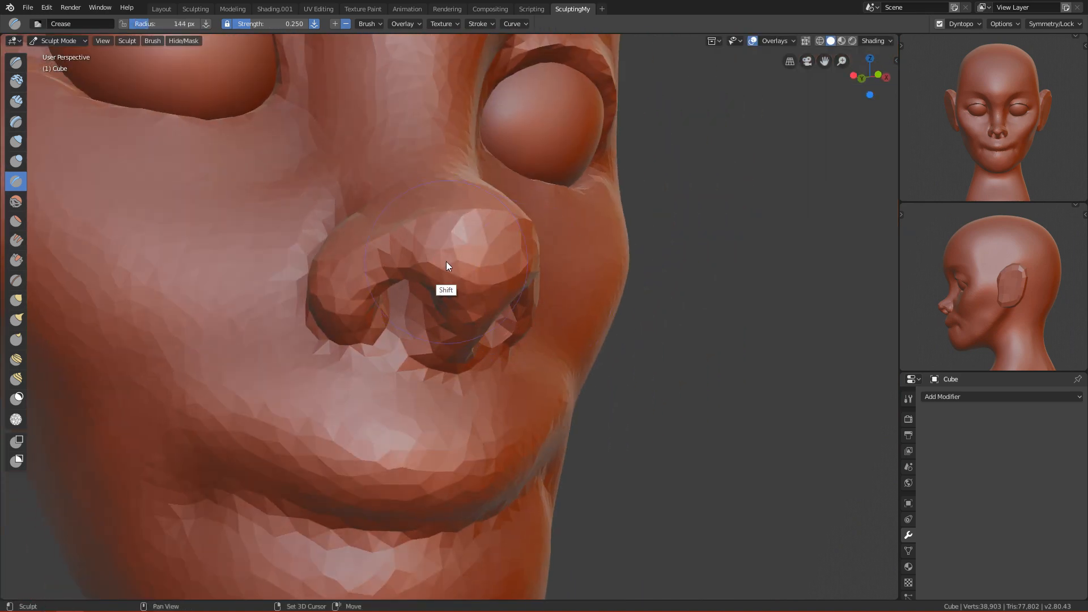
alt+middle_drag(445, 263, 489, 345)
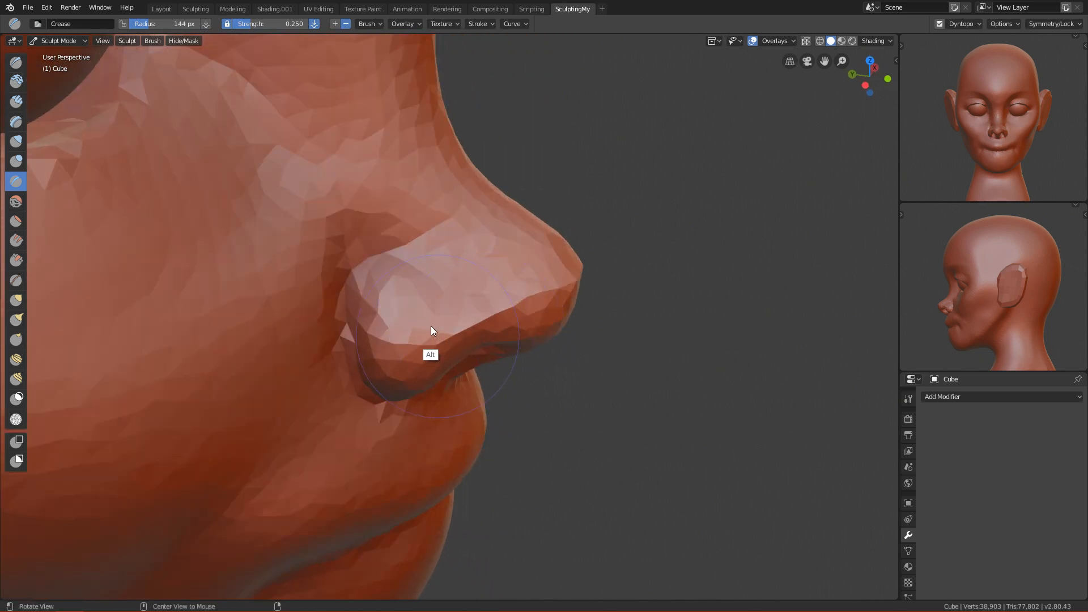
- Smooth the nose wing and the side of the nose toward the tip at a 73 px radius
alt+drag(438, 335, 436, 329)
ctrl+alt+drag(423, 378, 445, 345)
key(f)
click(400, 312)
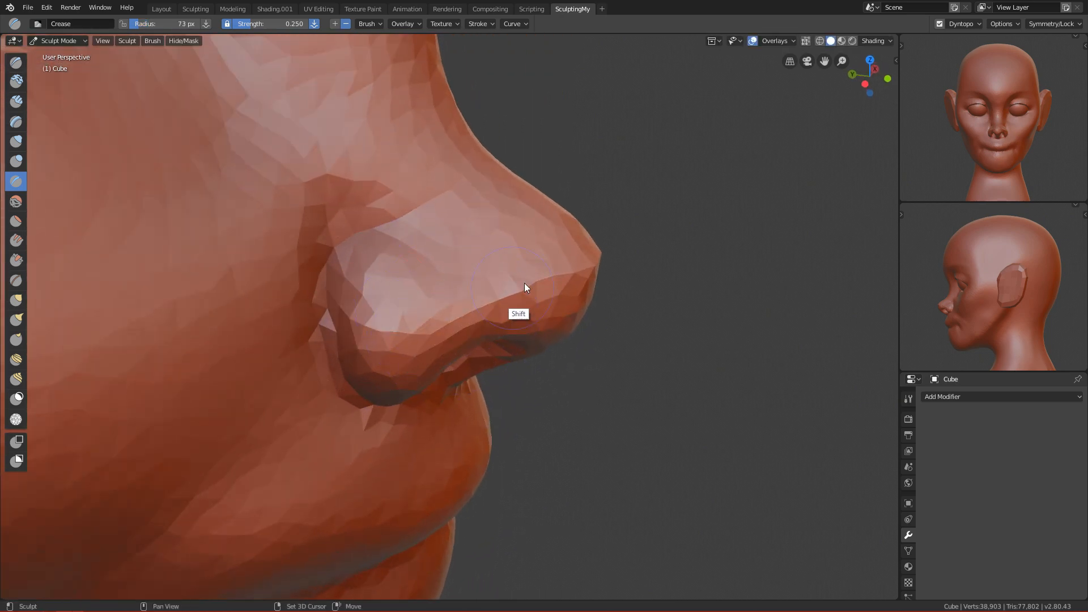
middle_drag(499, 298, 445, 327)
shift+drag(446, 324, 476, 303)
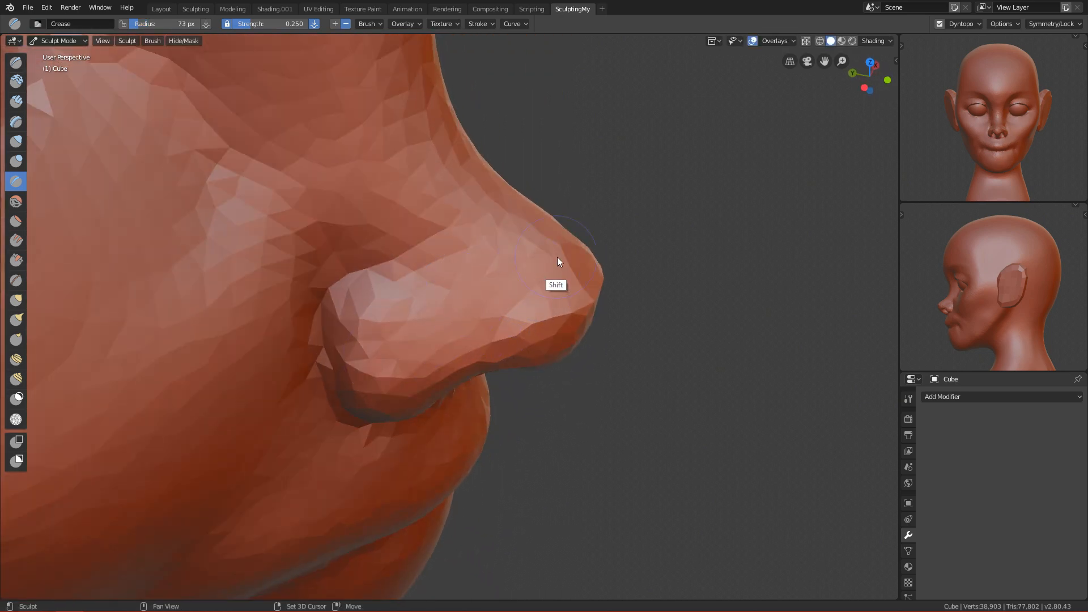
middle_drag(542, 320, 504, 333)
mouse_move(518, 328)
shift+mouse_down()
mouse_move(566, 306)
mouse_move(487, 266)
mouse_move(460, 318)
shift+mouse_up()
- Soften the nose wing and its transition to the bridge by smoothing at a 101 px radius
key(f)
click(510, 304)
mouse_move(401, 294)
shift+mouse_down()
mouse_move(441, 219)
mouse_move(334, 243)
shift+mouse_up()
ctrl+alt+drag(525, 219, 488, 291)
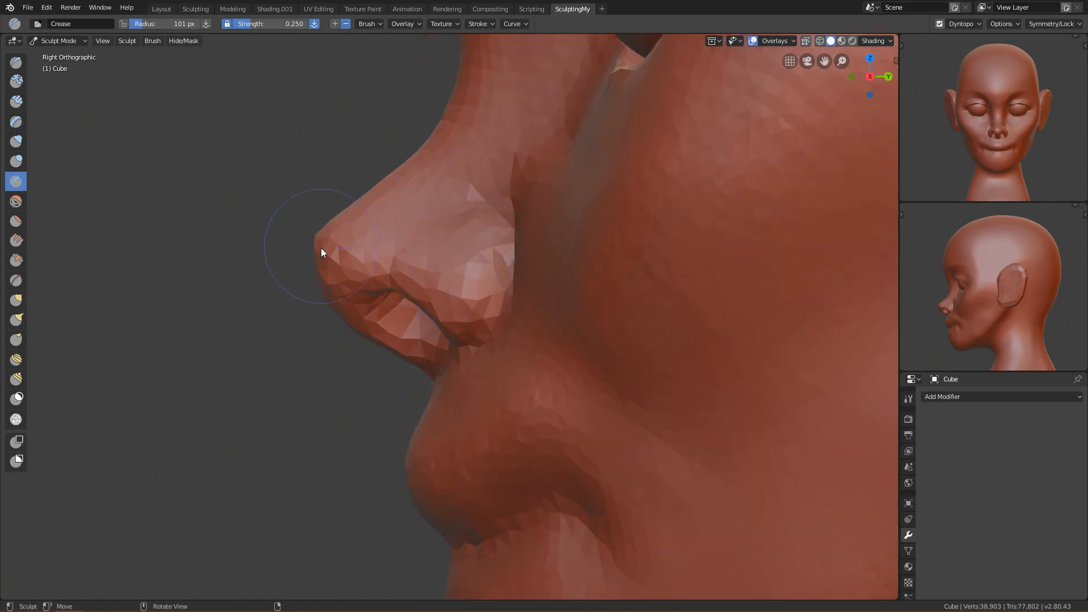
alt+drag(367, 290, 308, 318)
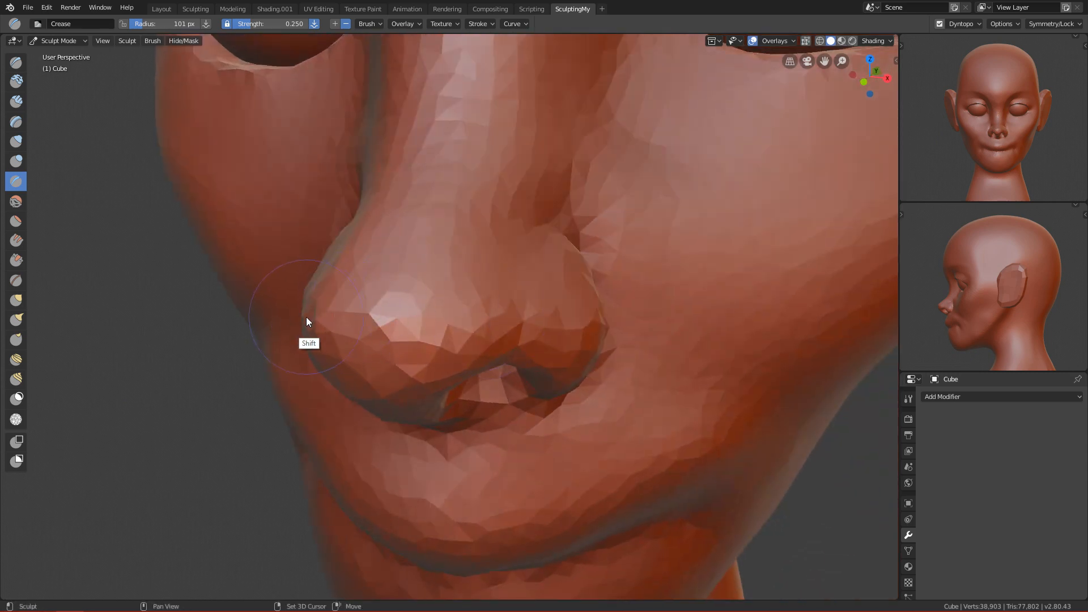
- Examine the head's overall proportions and the nose from the side and front
ctrl+alt+drag(454, 318, 364, 563)
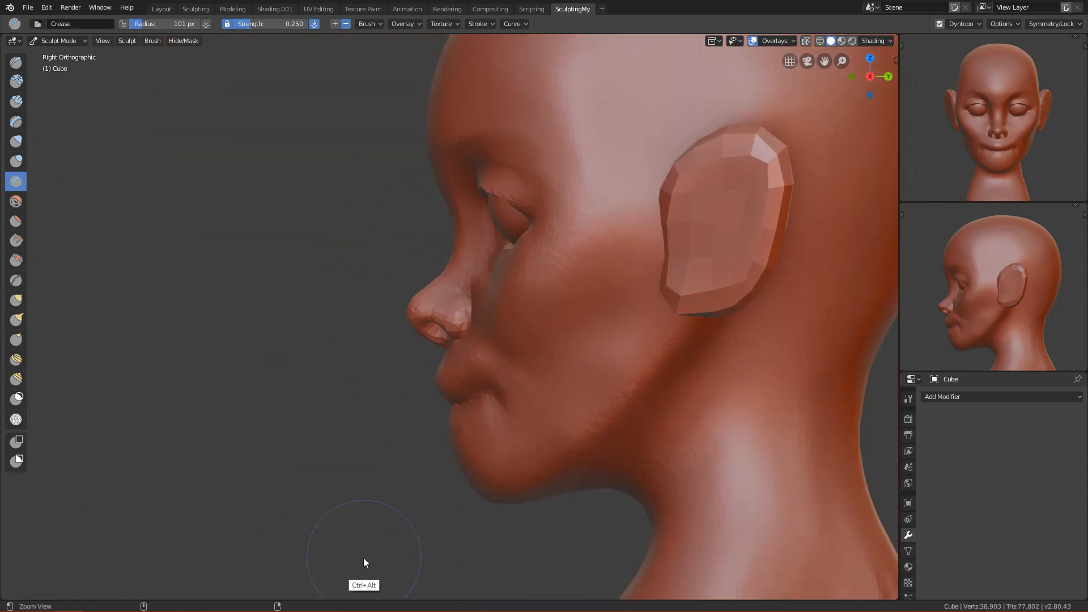
ctrl+alt+drag(417, 398, 541, 436)
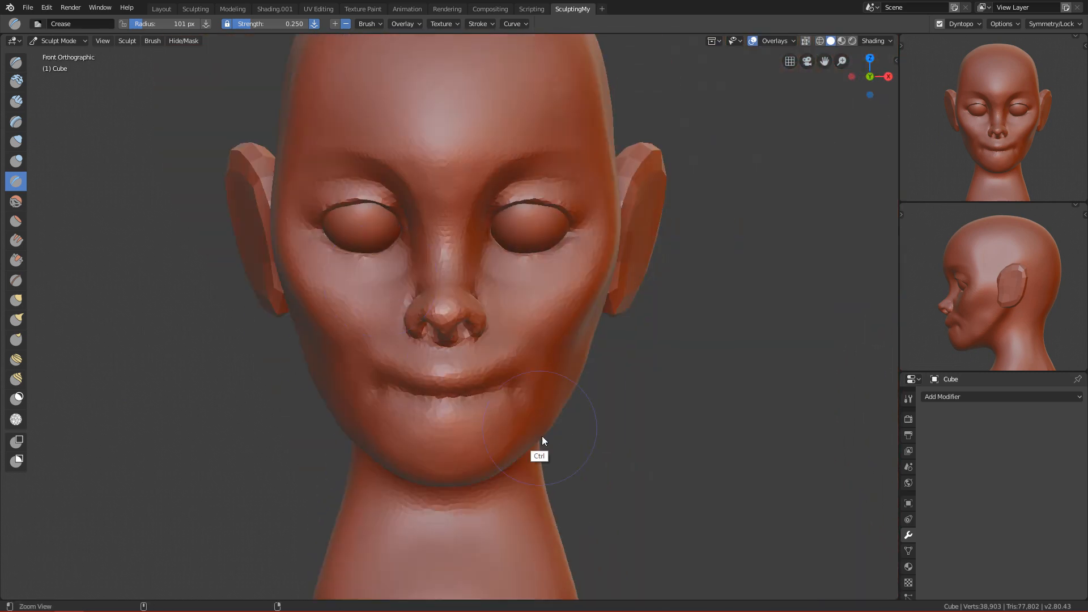
ctrl+alt+drag(542, 499, 548, 463)
alt+shift+drag(528, 579, 498, 508)
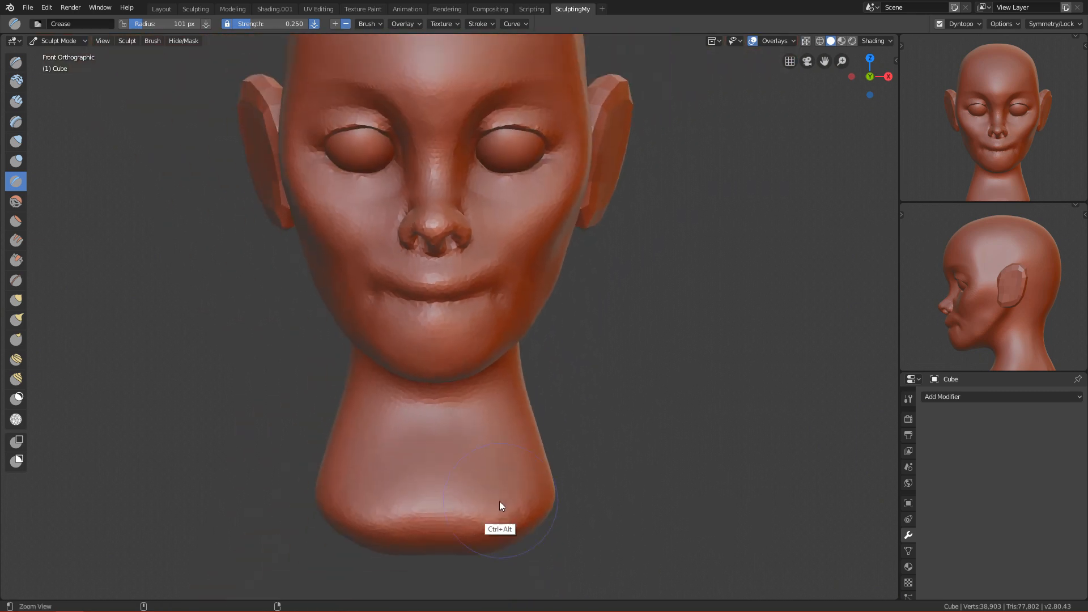
ctrl+alt+drag(498, 457, 519, 335)
mouse_move(477, 226)
alt+shift+mouse_down()
mouse_move(456, 309)
mouse_move(477, 316)
alt+shift+mouse_up()
ctrl+alt+drag(669, 341, 559, 379)
- Crease the mouth corners from the front with the Crease brush, starting at a 109 px radius
key(KP_1)
ctrl+alt+drag(497, 314, 487, 182)
shift+middle_drag(487, 182, 481, 296)
key(f)
click(407, 231)
mouse_move(248, 214)
mouse_down()
mouse_move(347, 259)
mouse_move(224, 220)
mouse_up()
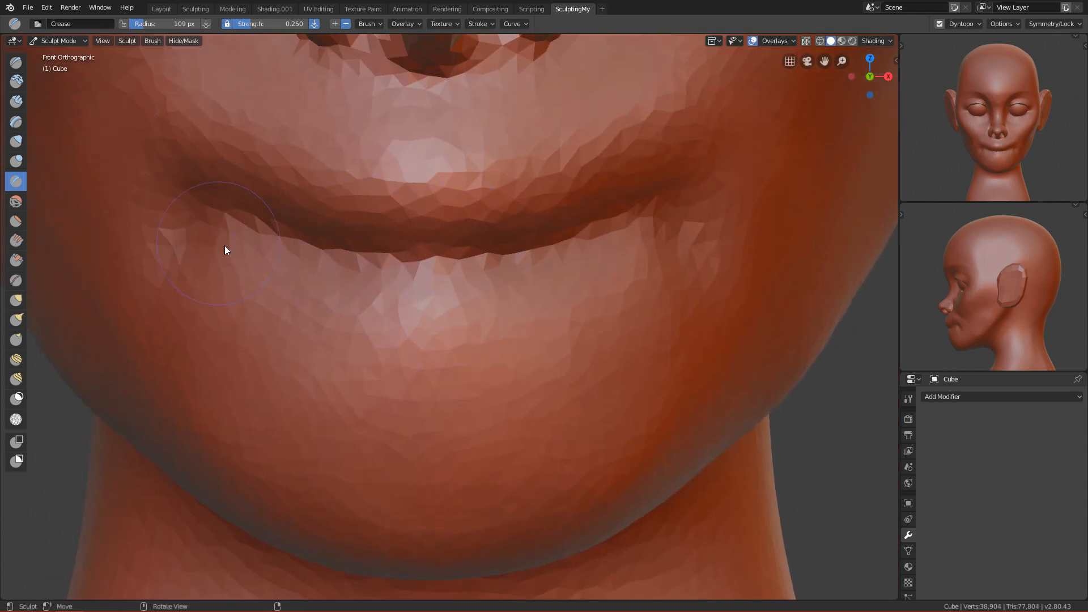
key(f)
click(332, 264)
drag(161, 234, 237, 221)
- Carve the line between the lips from the mouth corners to the centre with Crease strokes
key(f)
click(204, 217)
mouse_move(177, 205)
mouse_down()
mouse_move(311, 247)
mouse_move(325, 277)
mouse_move(374, 299)
mouse_move(383, 275)
mouse_move(381, 285)
mouse_move(378, 275)
mouse_move(451, 286)
mouse_move(391, 284)
mouse_up()
key(f)
click(486, 272)
drag(470, 272, 567, 244)
drag(431, 279, 615, 230)
- Deepen the mouth line between its centre and the corners with Crease strokes at a 97 px radius
key(f)
click(635, 238)
drag(475, 280, 590, 259)
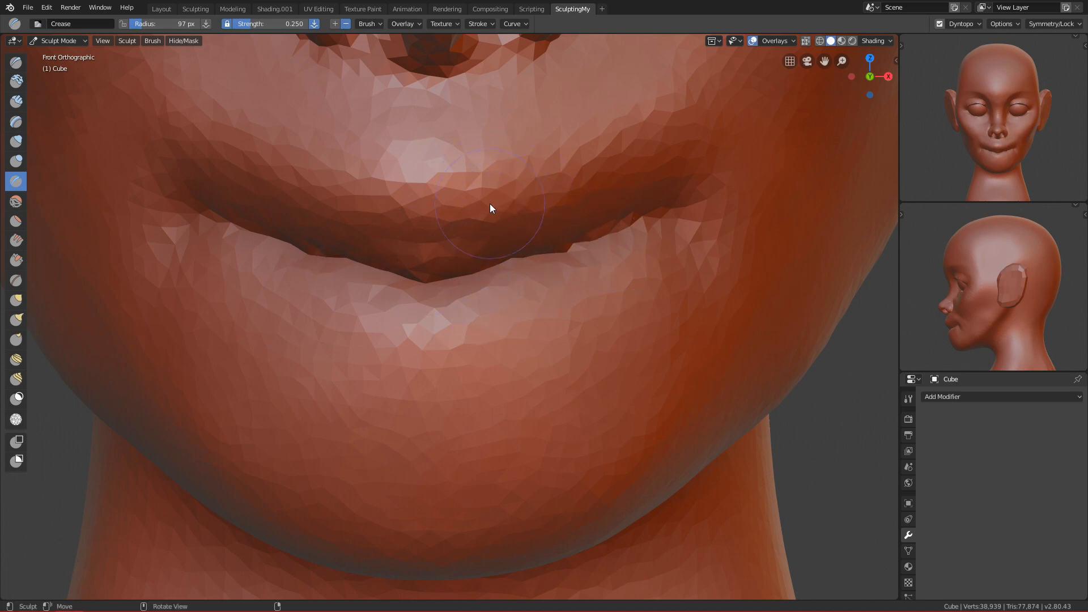
mouse_move(524, 253)
mouse_down()
mouse_move(515, 255)
mouse_move(631, 216)
mouse_move(638, 199)
mouse_up()
scroll(538, 312, down, 3)
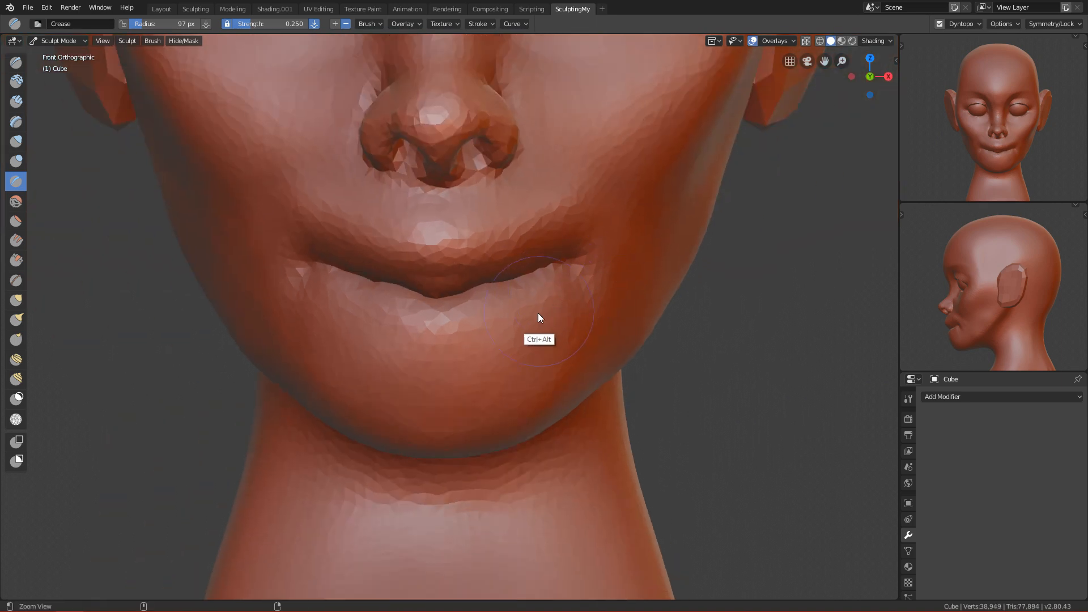
scroll(577, 243, up, 3)
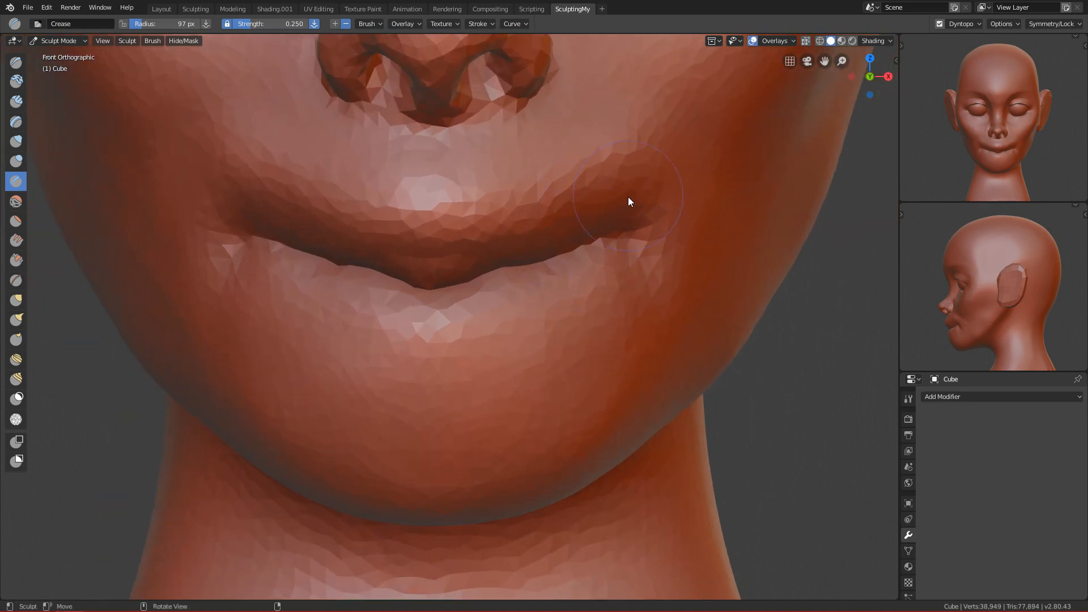
- Carve away the area above the upper lip near the mouth corners with inverted Clay Strips strokes
key(3)
key(f)
click(590, 155)
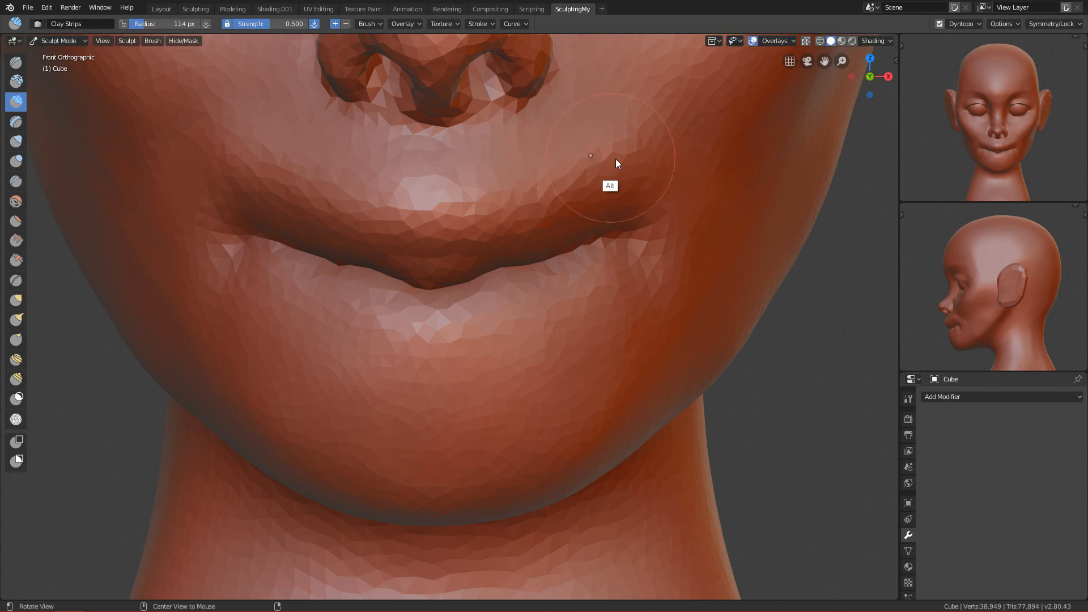
alt+drag(616, 159, 597, 196)
key(f)
click(585, 168)
mouse_move(670, 159)
ctrl+mouse_down()
mouse_move(639, 149)
mouse_move(525, 165)
mouse_move(606, 169)
mouse_move(590, 147)
mouse_move(549, 128)
ctrl+mouse_up()
- Carve the upper lip's border toward the centre from a low angle with inverted Clay Strips at a 110 px radius
mouse_move(567, 142)
alt+mouse_down()
mouse_move(487, 179)
mouse_move(548, 200)
alt+mouse_up()
key(f)
click(636, 175)
mouse_move(636, 176)
ctrl+mouse_down()
mouse_move(607, 138)
mouse_move(619, 150)
mouse_move(525, 206)
mouse_move(604, 199)
mouse_move(488, 193)
ctrl+mouse_up()
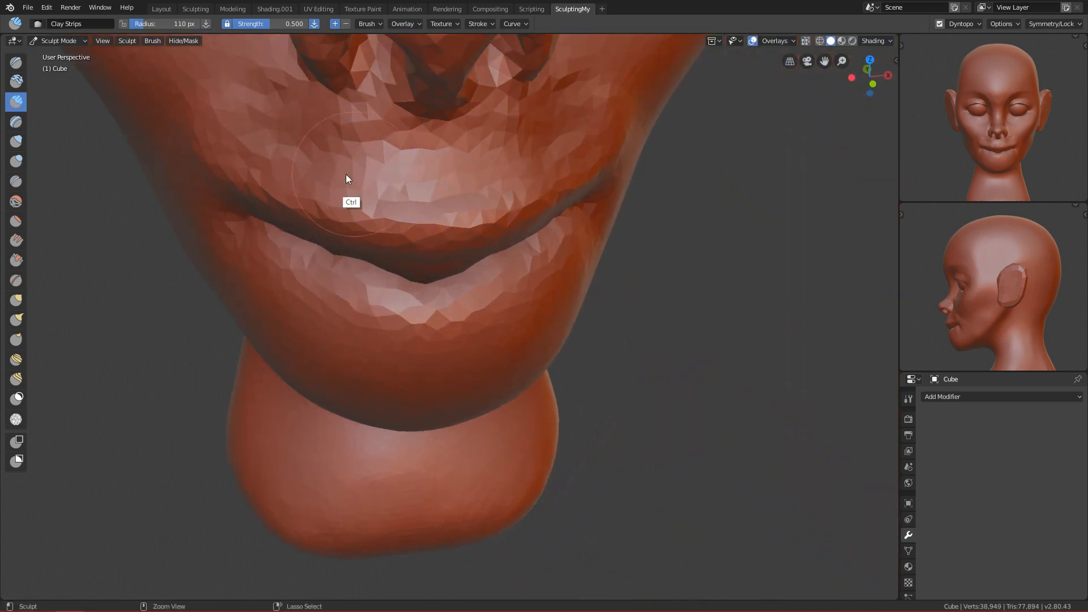
alt+drag(381, 217, 358, 138)
key(KP_1)
- Refine the recess above the mouth corners with inverted Clay Strips at a 73 px radius
mouse_move(483, 256)
ctrl+alt+mouse_down()
mouse_move(460, 362)
mouse_move(491, 244)
ctrl+alt+mouse_up()
key(f)
mouse_move(590, 138)
alt+shift+mouse_down()
mouse_move(556, 208)
mouse_move(544, 166)
mouse_move(508, 238)
mouse_move(583, 220)
alt+shift+mouse_up()
click(552, 182)
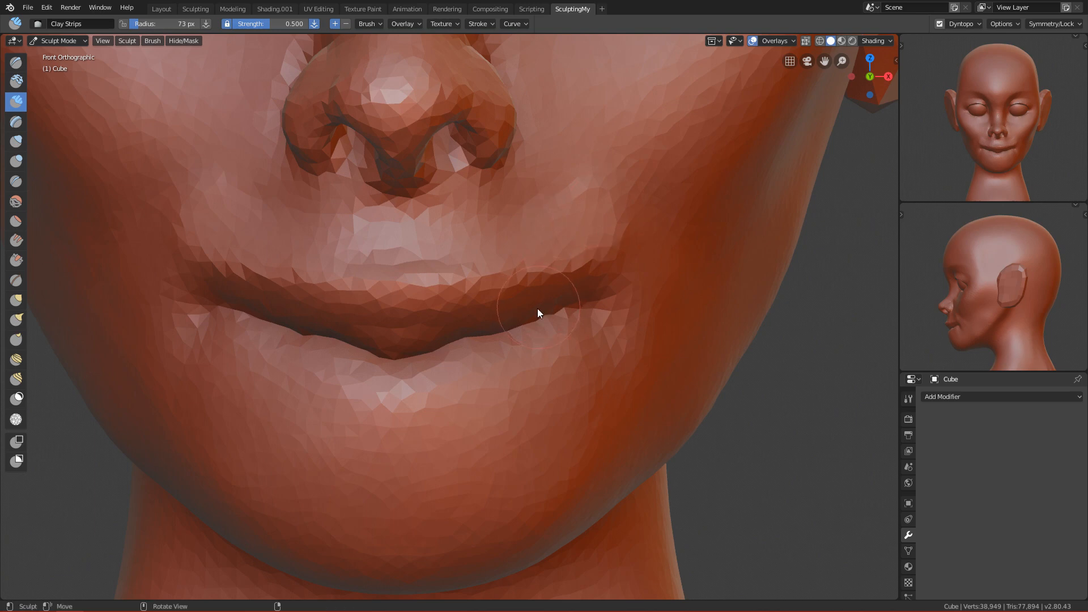
alt+shift+drag(539, 307, 519, 195)
mouse_move(584, 172)
ctrl+mouse_down()
mouse_move(604, 188)
mouse_move(580, 162)
mouse_move(563, 168)
mouse_move(633, 164)
mouse_move(630, 137)
mouse_move(614, 155)
ctrl+mouse_up()
ctrl+alt+drag(556, 272, 604, 205)
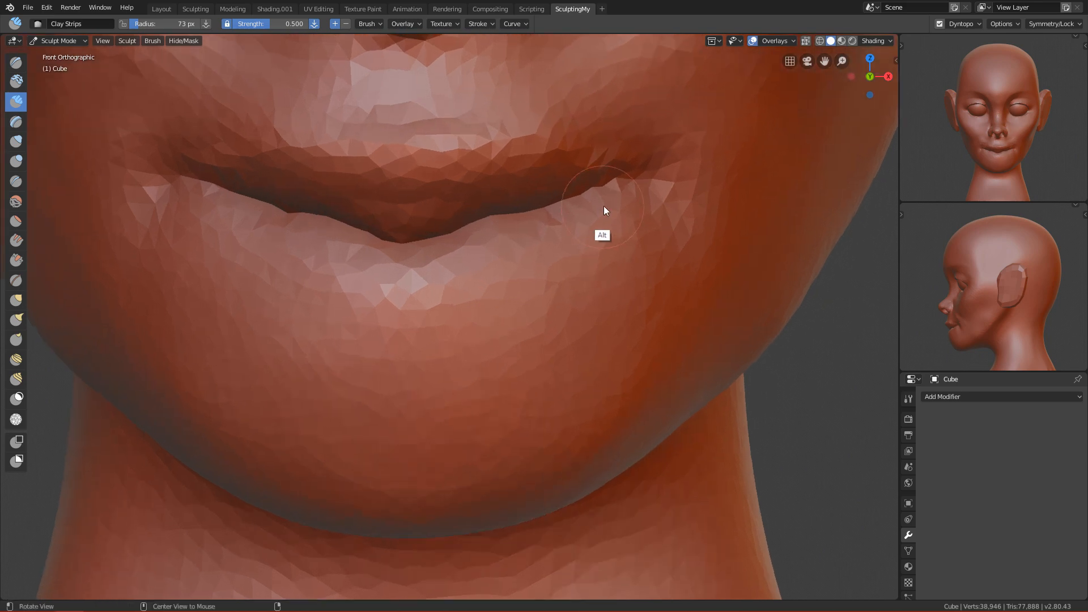
middle_drag(640, 190, 550, 216)
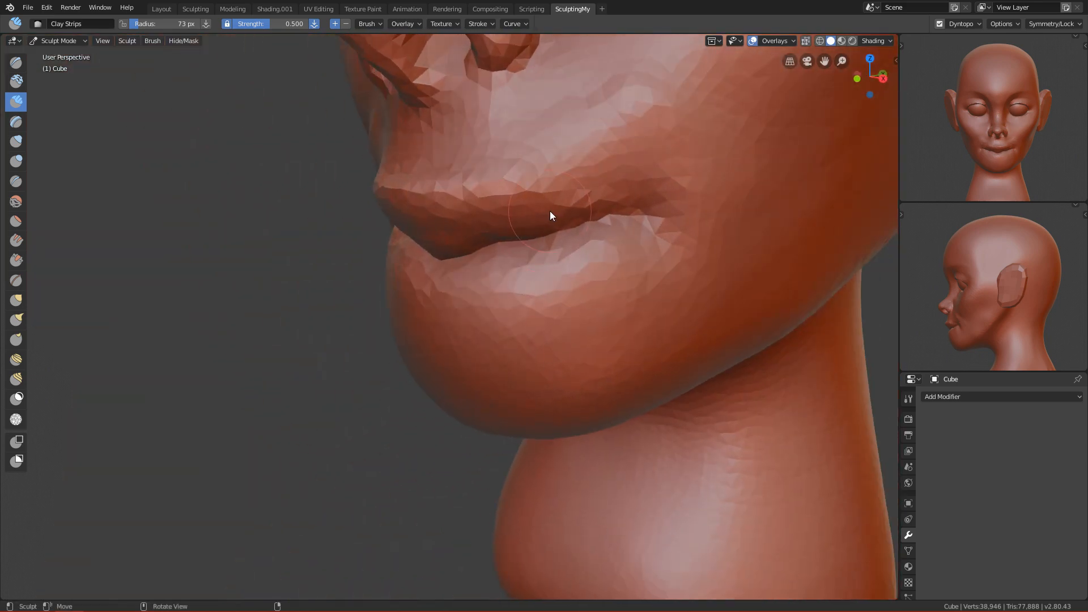
- Deepen the mouth opening and sharpen the upper lip's edge with the Crease brush at a 100 px radius
key(shift+c)
scroll(552, 238, up, 1)
scroll(578, 226, up, 1)
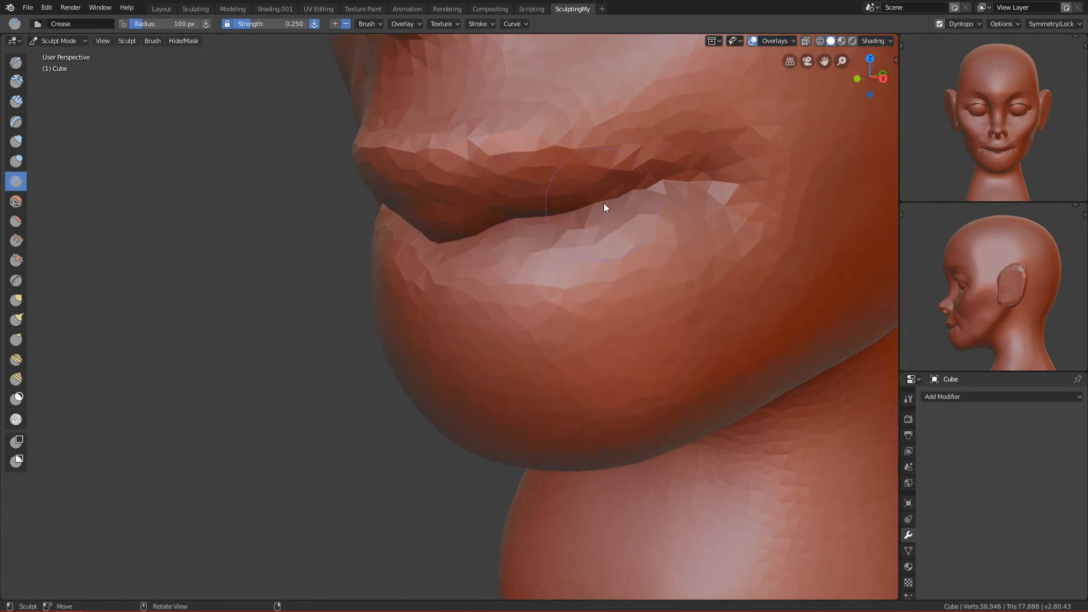
alt+middle_drag(499, 192, 563, 200)
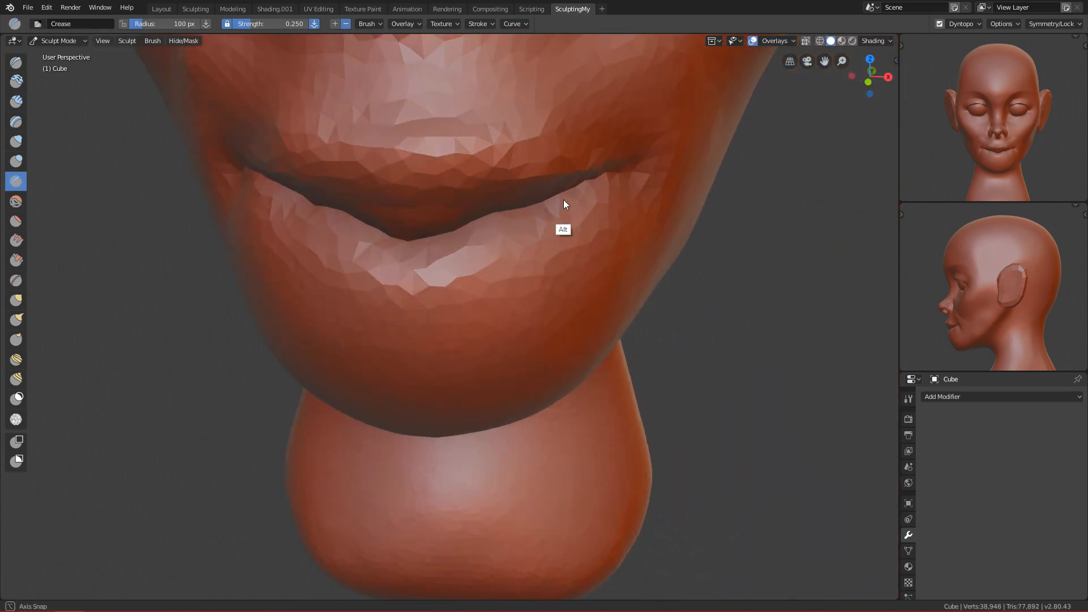
alt+drag(563, 199, 383, 113)
ctrl+alt+drag(471, 235, 509, 225)
mouse_move(490, 190)
ctrl+mouse_down()
mouse_move(556, 205)
mouse_move(479, 184)
ctrl+mouse_up()
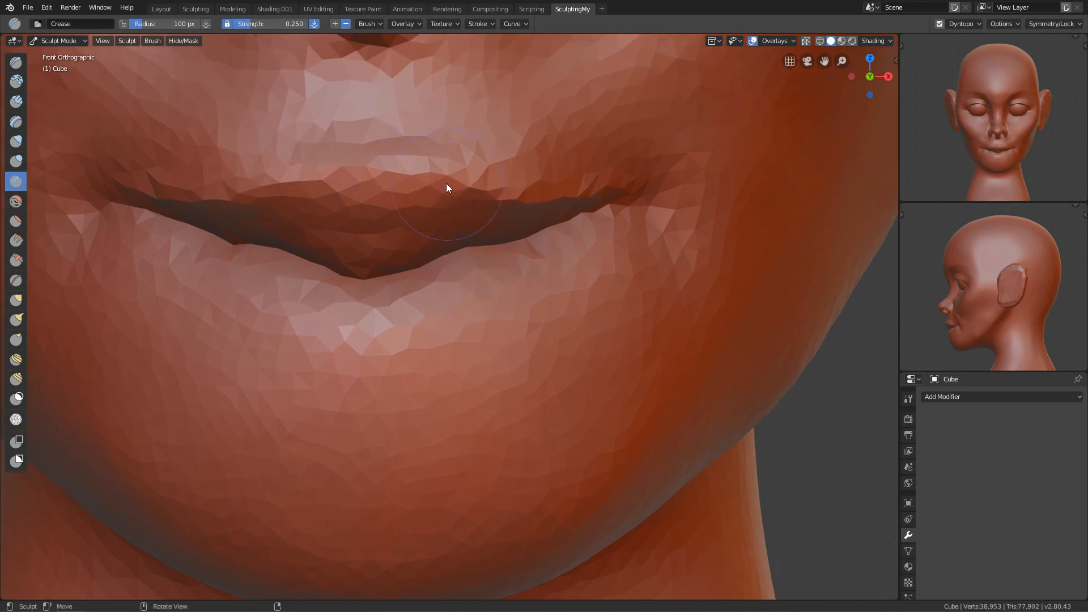
- Define the centre of the upper lip with inverted Crease strokes, and smooth the skin above it at a 114 px radius
key(f)
click(415, 175)
mouse_move(442, 174)
ctrl+mouse_down()
mouse_move(379, 217)
mouse_move(391, 209)
ctrl+mouse_up()
mouse_move(450, 192)
ctrl+alt+mouse_down()
mouse_move(443, 283)
mouse_move(386, 430)
mouse_move(412, 263)
mouse_move(406, 296)
mouse_move(389, 296)
mouse_move(426, 180)
mouse_move(442, 237)
mouse_move(453, 234)
mouse_move(421, 247)
mouse_move(511, 221)
ctrl+alt+mouse_up()
alt+drag(511, 260, 450, 283)
key(f)
click(526, 266)
shift+drag(393, 220, 471, 230)
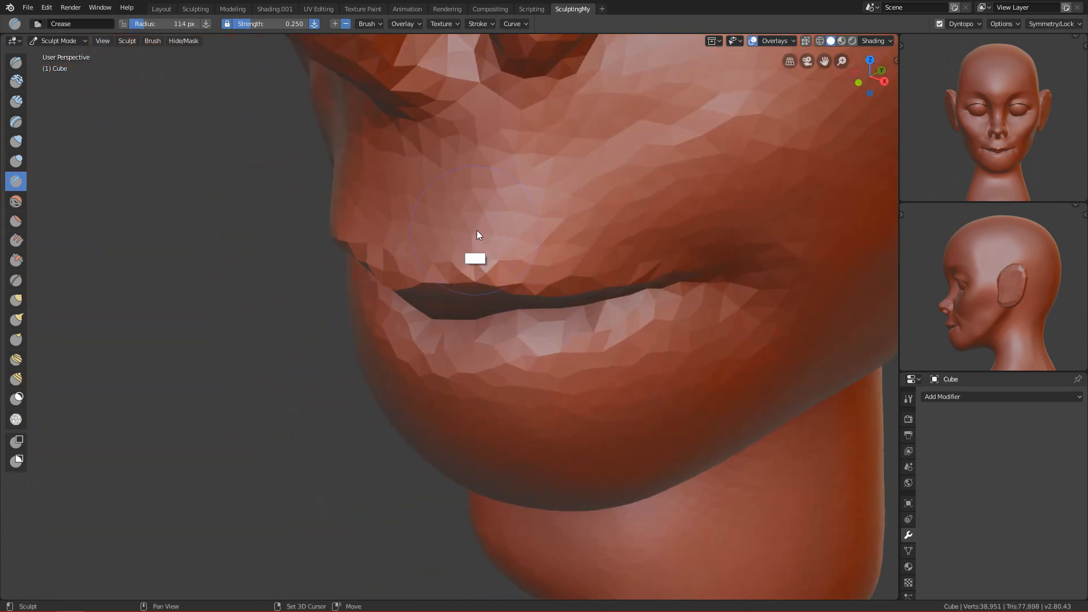
key(KP_1)
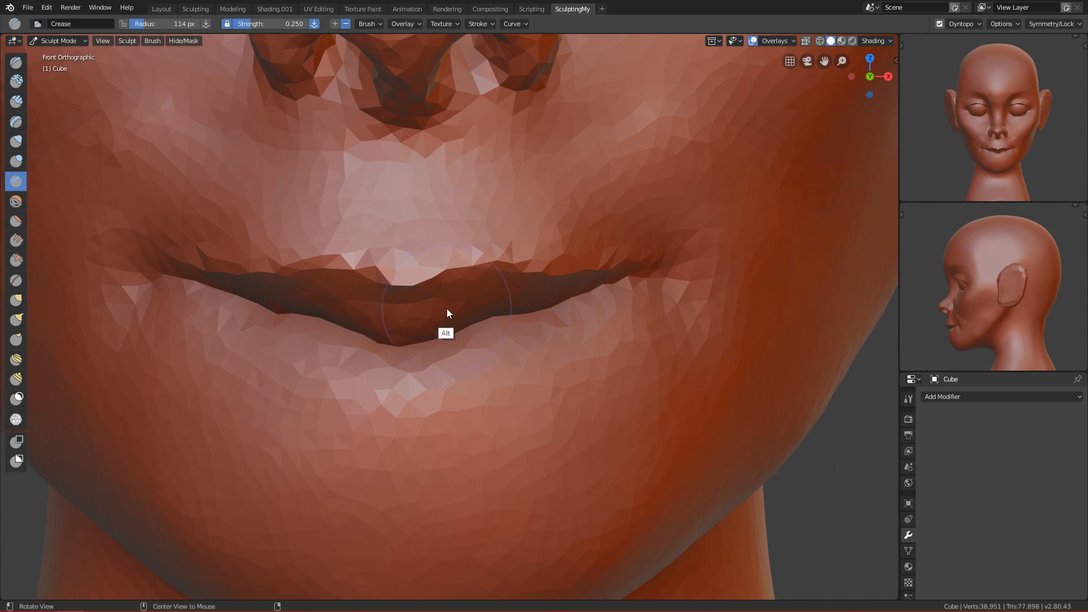
- Adjust the upper lip's profile from the side with the Grab brush at a 283 px radius
alt+drag(447, 311, 422, 249)
key(KP_3)
mouse_move(526, 233)
ctrl+alt+mouse_down()
mouse_move(508, 343)
mouse_move(525, 281)
mouse_move(515, 266)
mouse_move(518, 201)
ctrl+alt+mouse_up()
key(3)
key(f)
click(547, 256)
ctrl+alt+drag(509, 252, 459, 273)
key(g)
key(f)
click(551, 260)
mouse_move(532, 260)
ctrl+alt+mouse_down()
mouse_move(513, 369)
mouse_move(489, 373)
mouse_move(475, 264)
ctrl+alt+mouse_up()
key(f)
click(467, 254)
key(f)
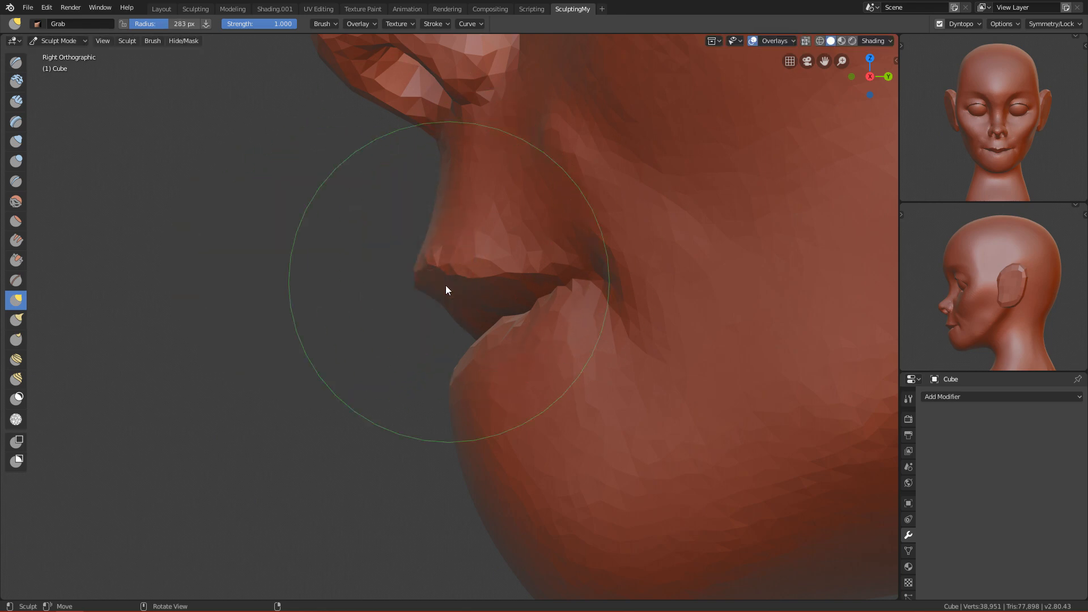
click(414, 273)
mouse_move(419, 267)
ctrl+alt+mouse_down()
mouse_move(436, 258)
mouse_move(499, 492)
mouse_move(491, 454)
mouse_move(485, 467)
mouse_move(464, 280)
mouse_move(623, 268)
ctrl+alt+mouse_up()
ctrl+alt+drag(510, 311, 480, 274)
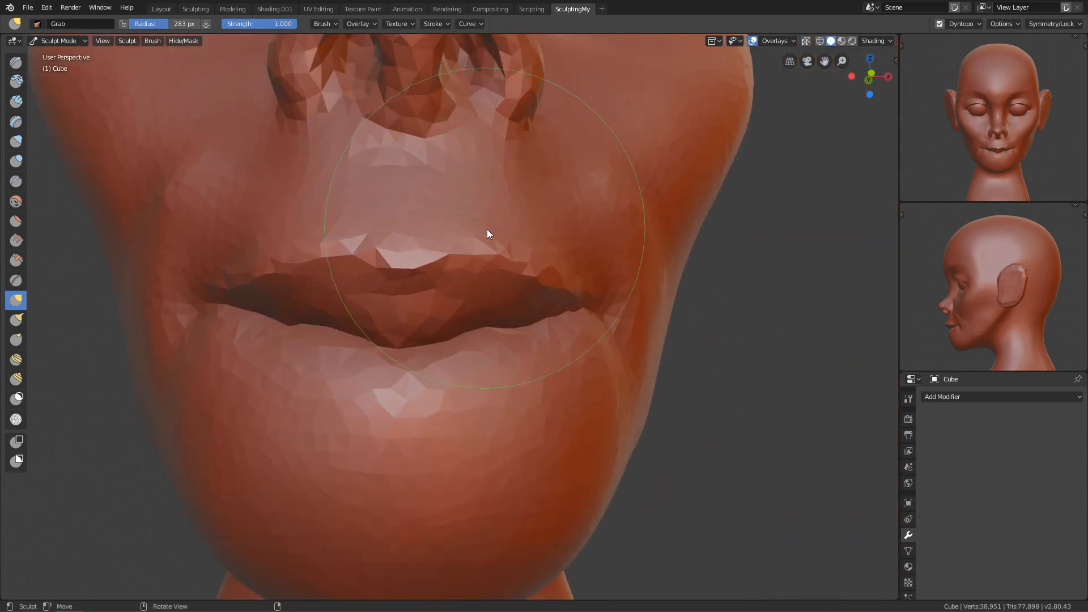
- Build up volume in the upper lip with Clay Strips strokes along the mouth opening
key(c)
key(f)
click(379, 295)
mouse_move(315, 295)
mouse_down()
mouse_move(423, 303)
mouse_move(301, 288)
mouse_up()
mouse_move(373, 289)
mouse_down()
mouse_move(463, 310)
mouse_move(318, 375)
mouse_move(418, 318)
mouse_move(495, 328)
mouse_move(478, 343)
mouse_move(546, 343)
mouse_move(436, 348)
mouse_move(443, 339)
mouse_move(469, 368)
mouse_move(543, 351)
mouse_up()
ctrl+alt+drag(474, 363, 460, 335)
- Reshape the middle of the lips with the Grab brush, and return to the Crease brush at a 76 px radius
key(g)
mouse_move(410, 256)
mouse_down()
mouse_move(426, 239)
mouse_move(444, 395)
mouse_move(430, 519)
mouse_up()
key(bracketright)
key(bracketright)
key(bracketright)
key(KP_1)
mouse_move(485, 407)
ctrl+alt+mouse_down()
mouse_move(474, 358)
mouse_move(451, 336)
mouse_move(474, 236)
mouse_move(423, 215)
mouse_move(442, 241)
mouse_move(364, 263)
mouse_move(421, 315)
mouse_move(448, 274)
mouse_move(449, 304)
ctrl+alt+mouse_up()
key(shift+c)
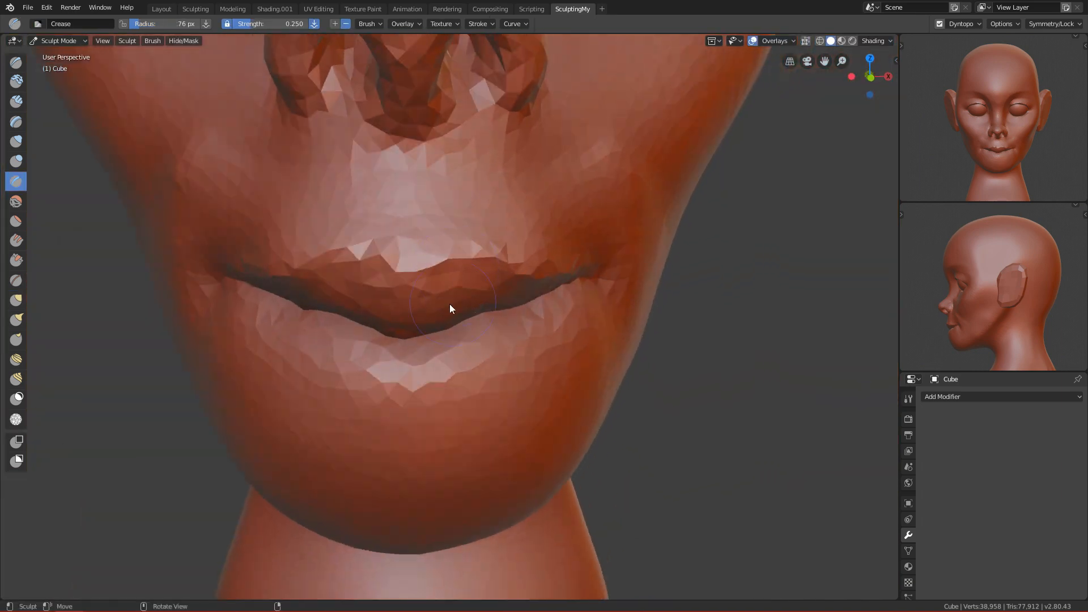
key(KP_1)
mouse_move(459, 421)
ctrl+alt+mouse_down()
mouse_move(436, 340)
mouse_move(493, 318)
mouse_move(430, 457)
mouse_move(468, 342)
mouse_move(461, 312)
ctrl+alt+mouse_up()
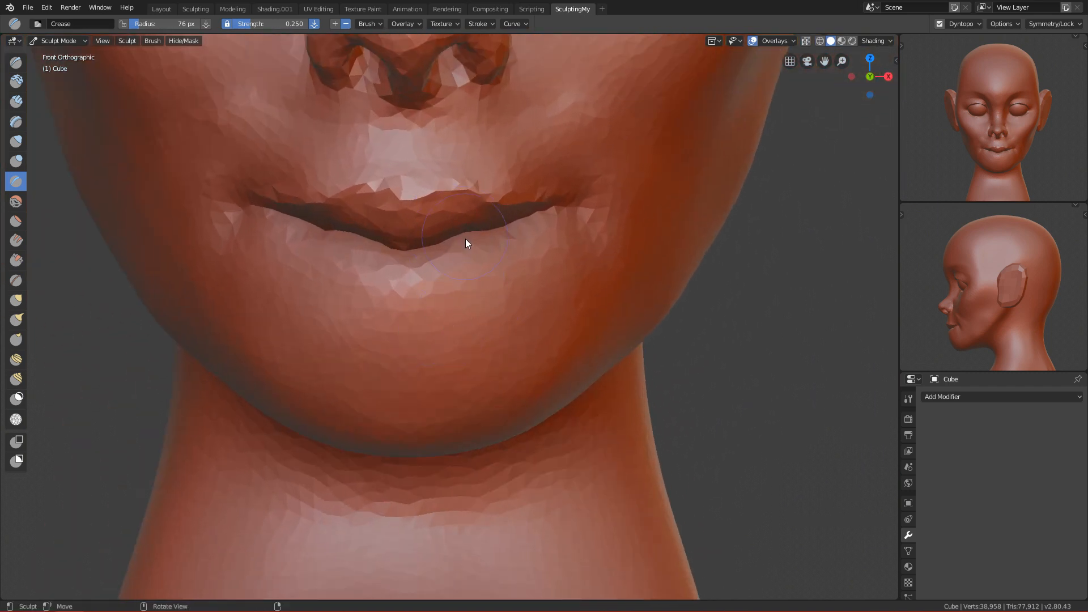
- Carve the hollow beneath the lower lip with inverted Clay Strips at a 130 px radius, and smooth the chin
key(c)
key(f)
click(508, 283)
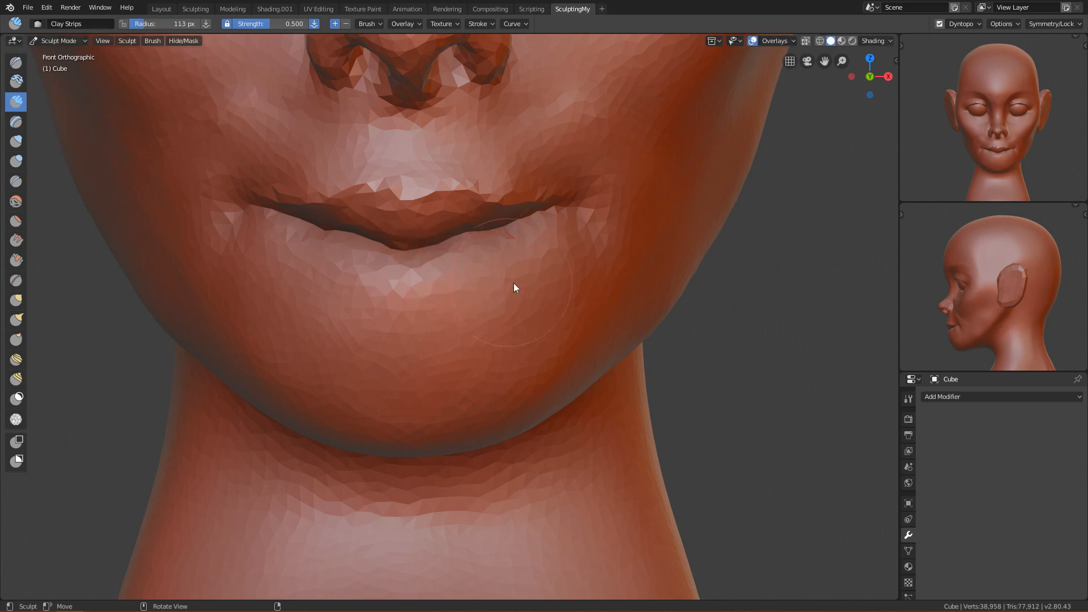
ctrl+alt+drag(491, 333, 489, 326)
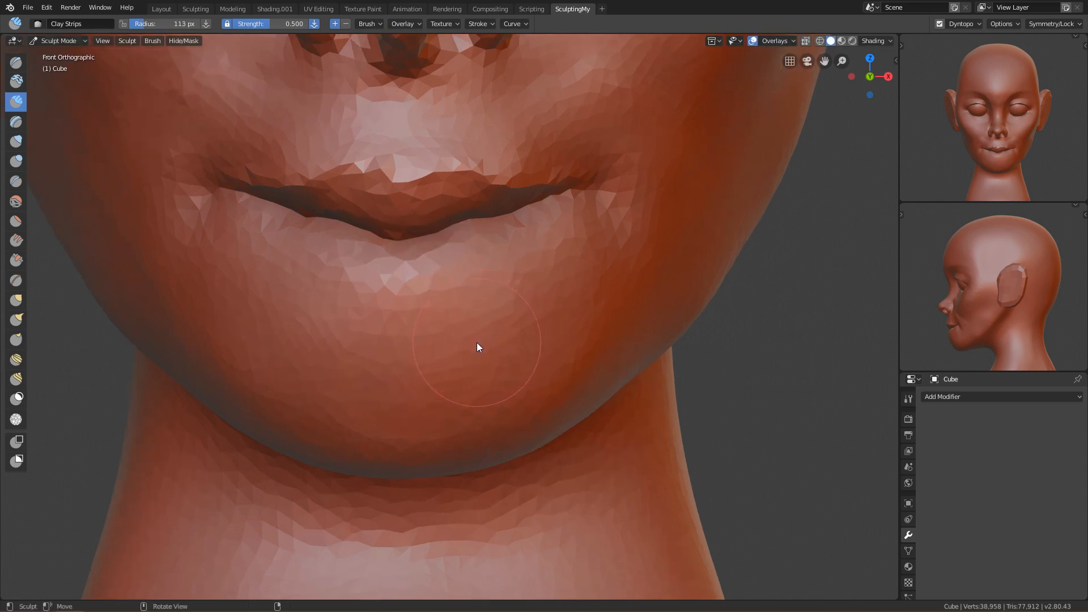
key(f)
click(566, 304)
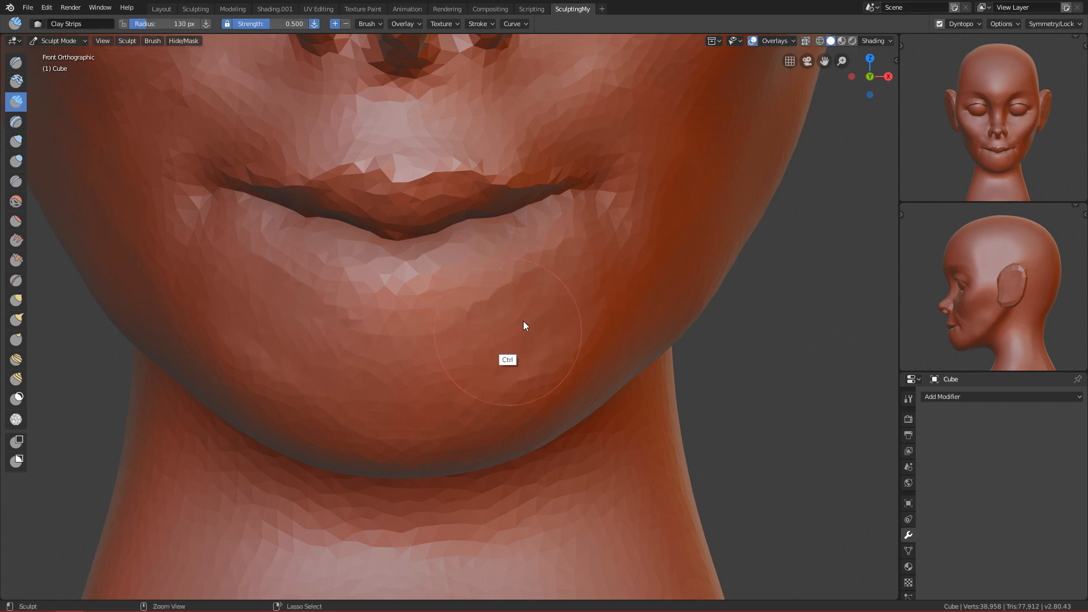
mouse_move(558, 320)
ctrl+mouse_down()
mouse_move(348, 359)
mouse_move(235, 340)
mouse_move(222, 293)
mouse_move(417, 335)
ctrl+mouse_up()
mouse_move(439, 336)
ctrl+middle_down()
mouse_move(451, 362)
mouse_move(453, 341)
ctrl+middle_up()
mouse_move(584, 306)
ctrl+mouse_down()
mouse_move(457, 380)
mouse_move(321, 382)
mouse_move(402, 391)
ctrl+mouse_up()
shift+drag(306, 360, 419, 368)
- Deepen the groove under the lower lip with inverted Clay Strips strokes, ending at a 110 px radius
ctrl+middle_drag(451, 307, 403, 432)
key(KP_3)
ctrl+middle_drag(599, 311, 526, 461)
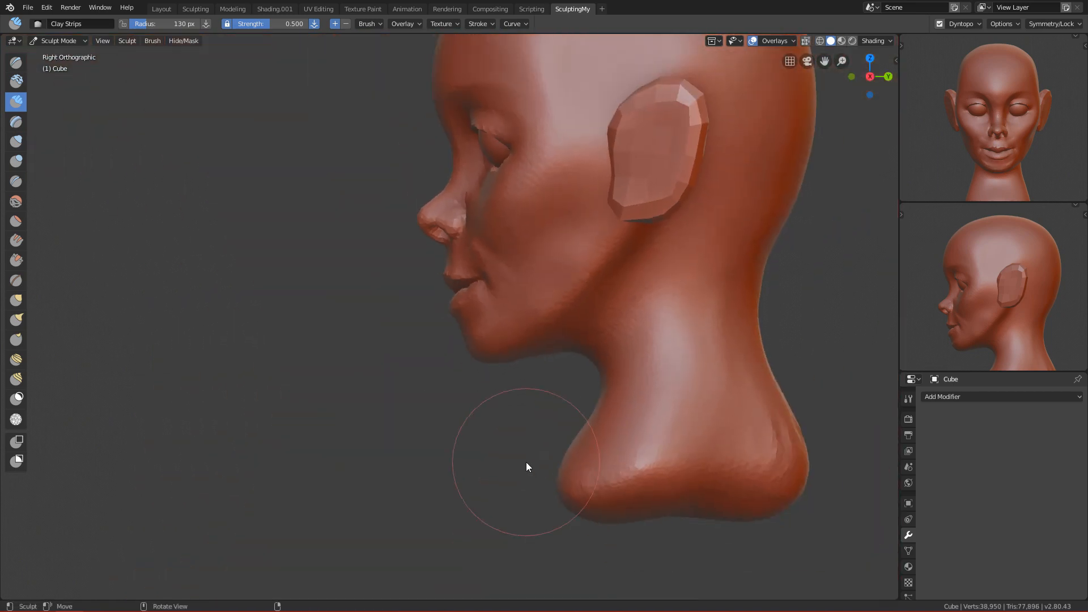
key(KP_1)
mouse_move(460, 420)
ctrl+middle_down()
mouse_move(506, 326)
mouse_move(508, 297)
ctrl+middle_up()
ctrl+middle_drag(491, 360, 532, 323)
key(f)
click(521, 313)
ctrl+drag(538, 309, 423, 386)
key(f)
click(563, 322)
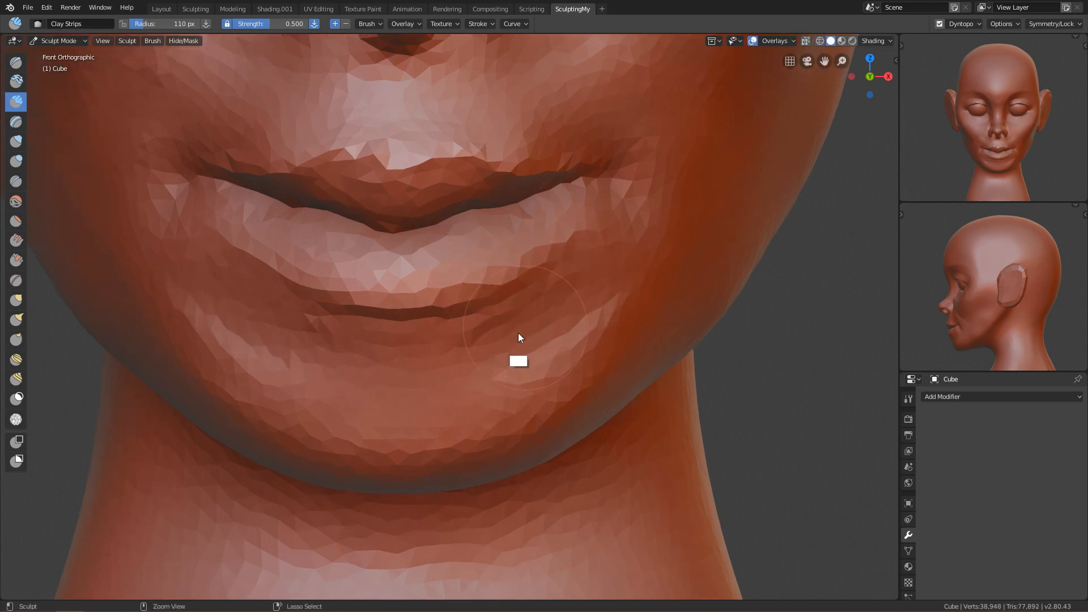
- Carve the lower lip's outer edge below the mouth corners with inverted Clay Strips at an 80 px radius
key(f)
click(582, 274)
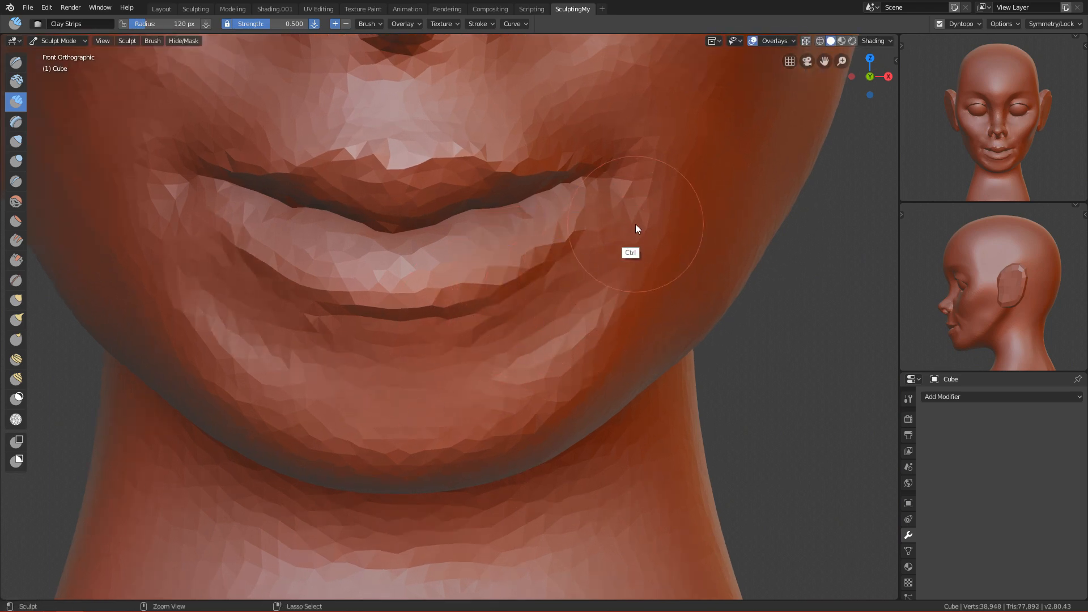
key(f)
click(572, 245)
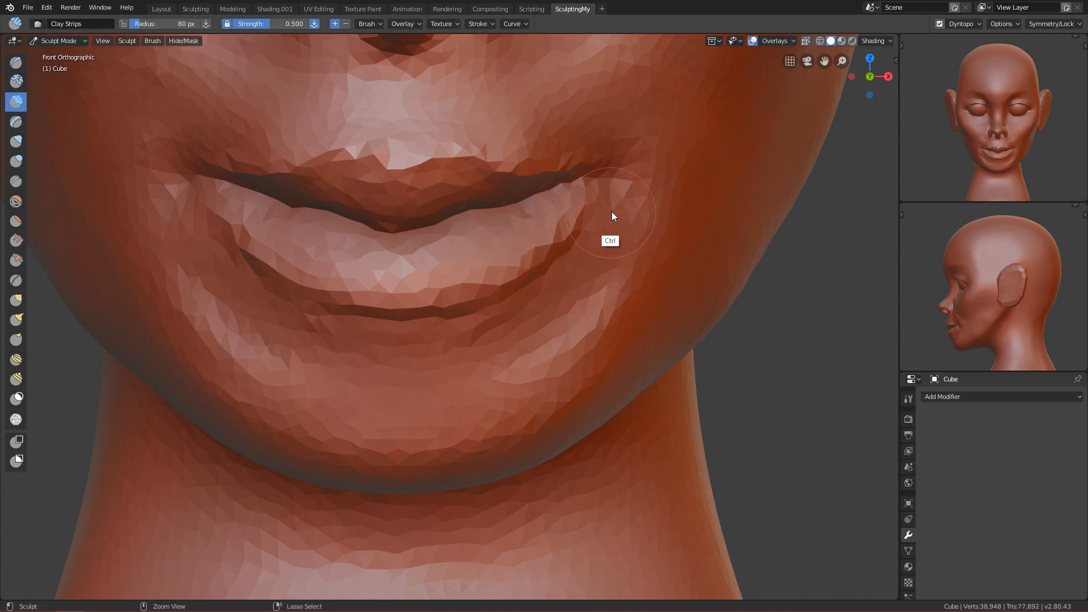
ctrl+drag(606, 215, 539, 274)
- Carve the area beside the chin with inverted Clay Strips at a 100 px radius, and smooth it into the jaw
key(f)
ctrl+drag(565, 269, 552, 281)
ctrl+drag(578, 264, 453, 369)
mouse_move(637, 235)
shift+mouse_down()
mouse_move(554, 351)
mouse_move(513, 377)
shift+mouse_up()
shift+drag(646, 269, 505, 340)
shift+drag(578, 286, 487, 340)
mouse_move(634, 295)
shift+mouse_down()
mouse_move(608, 334)
mouse_move(478, 400)
mouse_move(459, 430)
shift+mouse_up()
key(KP_3)
mouse_move(576, 492)
ctrl+alt+mouse_down()
mouse_move(534, 403)
mouse_move(383, 368)
ctrl+alt+mouse_up()
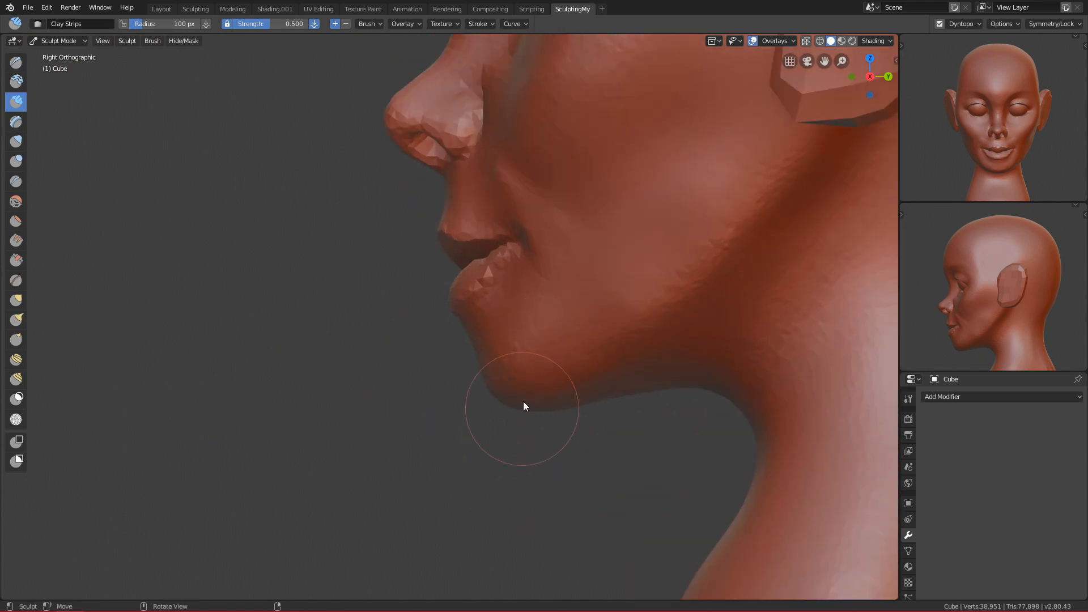
- Adjust the mouth corner from the front with the Grab brush at a 323 px radius
ctrl+alt+drag(524, 405, 519, 502)
ctrl+alt+drag(518, 392, 534, 373)
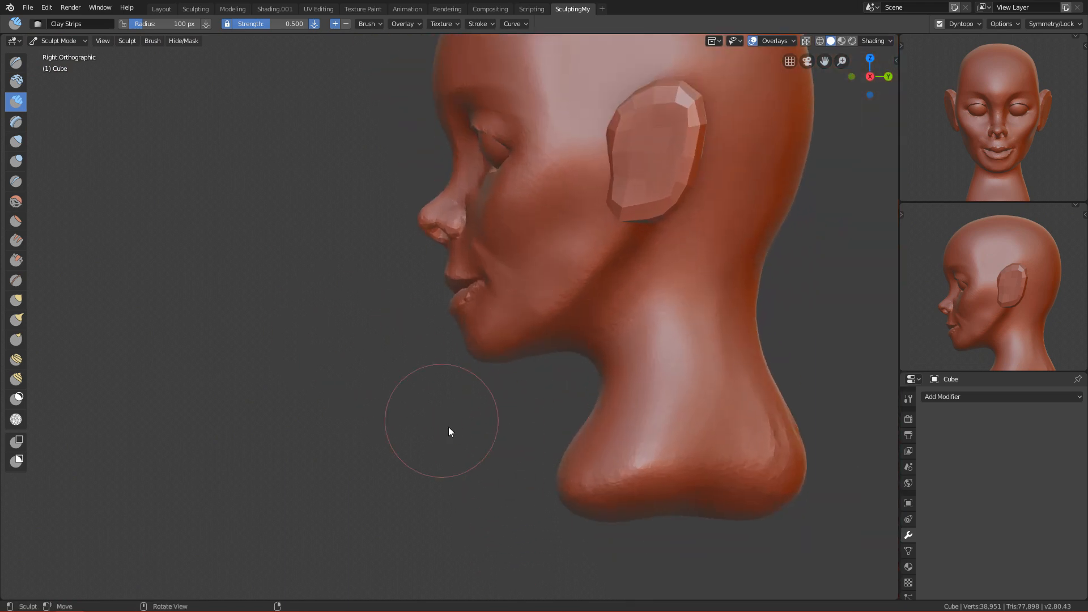
key(KP_1)
ctrl+alt+drag(488, 504, 526, 197)
key(g)
key(f)
click(639, 272)
key(f)
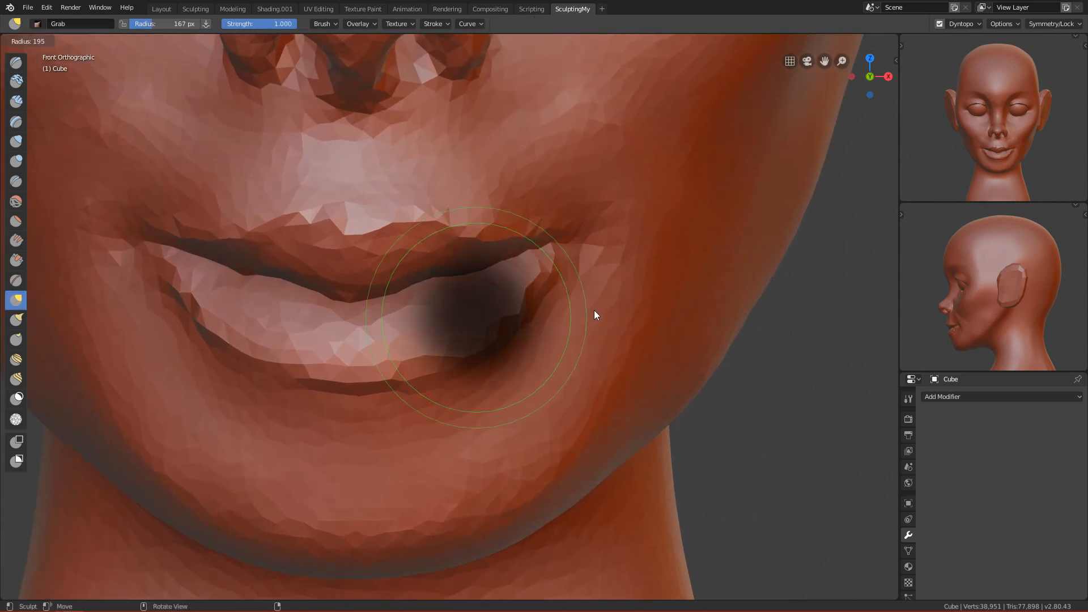
click(622, 307)
key(f)
click(613, 244)
drag(580, 240, 582, 254)
ctrl+alt+drag(505, 358, 515, 334)
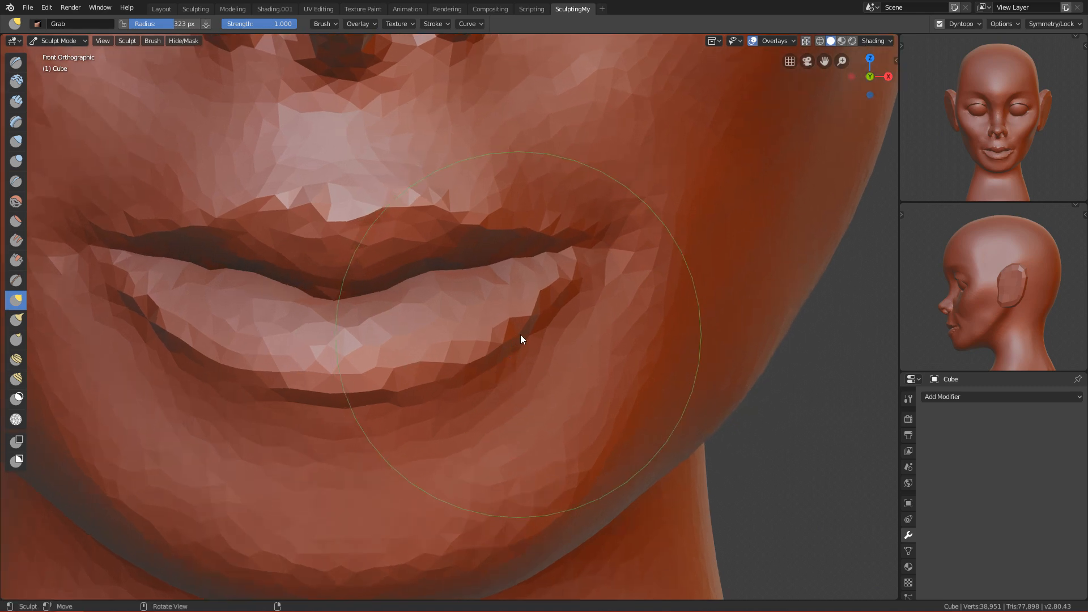
- Crease the groove along the underside of the lower lip, ending at a 126 px brush radius
ctrl+alt+drag(493, 408, 538, 315)
key(f)
click(448, 335)
ctrl+alt+drag(483, 395, 504, 351)
key(shift+c)
mouse_move(566, 300)
alt+mouse_down()
mouse_move(575, 288)
mouse_move(549, 254)
alt+mouse_up()
key(f)
click(444, 362)
mouse_move(291, 399)
mouse_down()
mouse_move(425, 390)
mouse_move(532, 364)
mouse_move(608, 330)
mouse_move(562, 366)
mouse_move(424, 402)
mouse_move(412, 469)
mouse_move(362, 409)
mouse_up()
key(f)
click(570, 348)
ctrl+alt+drag(615, 342, 538, 343)
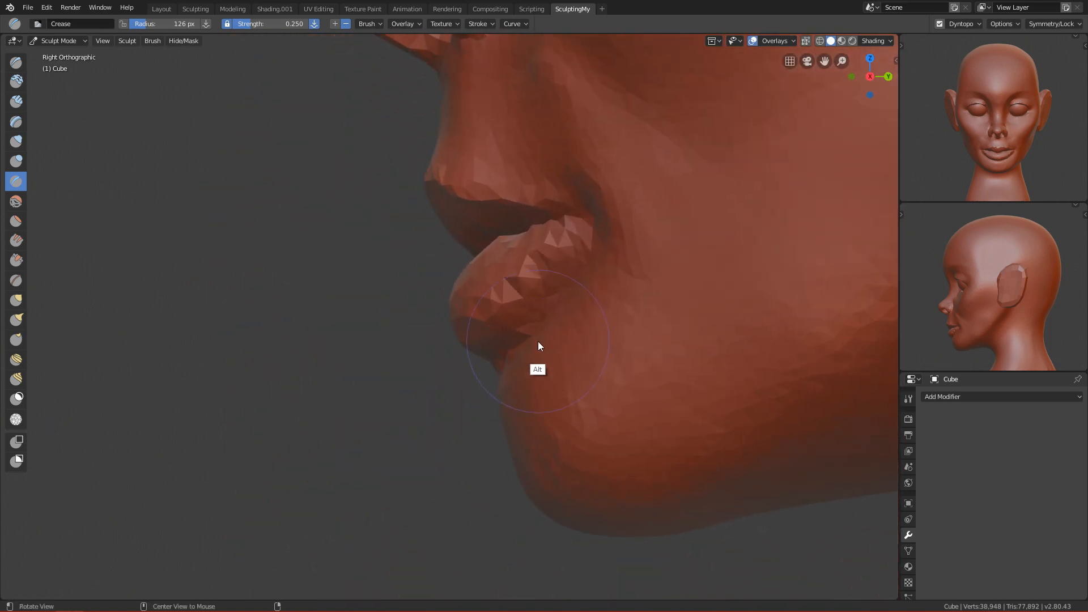
- Set the Grab brush to a 222 px radius, then switch to Clay Strips and smooth the area below the lower lip
shift+middle_drag(546, 497, 515, 318)
key(g)
key(f)
click(632, 334)
key(f)
click(415, 242)
alt+drag(439, 265, 566, 241)
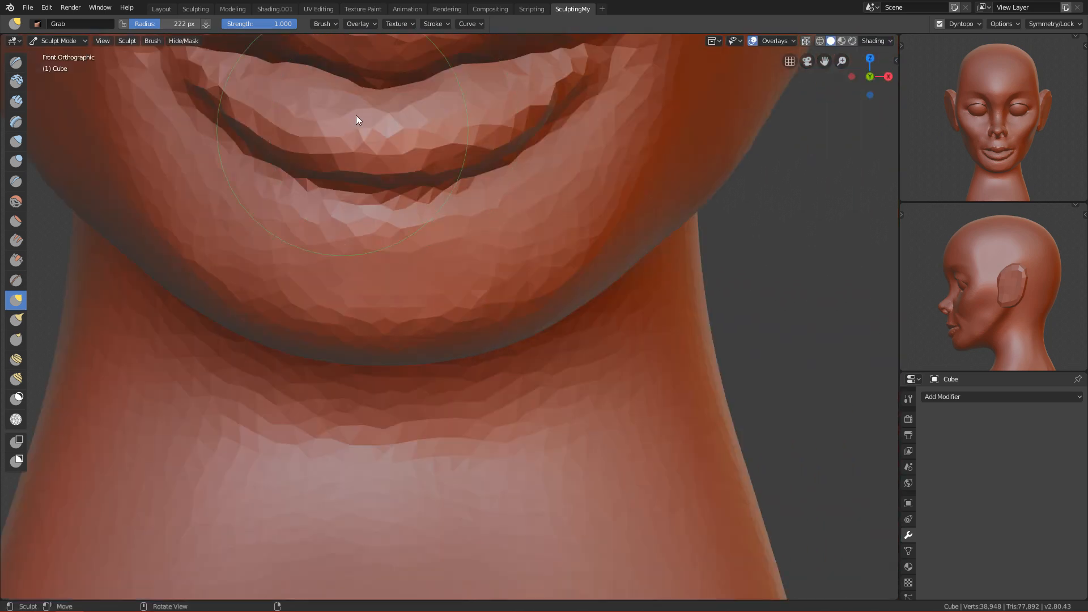
key(c)
key(f)
click(393, 254)
shift+drag(304, 243, 510, 236)
alt+drag(709, 222, 532, 244)
mouse_move(533, 244)
ctrl+alt+mouse_down()
mouse_move(533, 452)
mouse_move(498, 456)
mouse_move(489, 470)
mouse_move(506, 392)
mouse_move(551, 341)
mouse_move(478, 386)
ctrl+alt+mouse_up()
alt+drag(427, 443, 511, 201)
- Reshape the outer part of the lower lip near the mouth corner with Grab, ending at a 147 px radius
key(g)
mouse_move(534, 274)
ctrl+alt+mouse_down()
mouse_move(564, 334)
mouse_move(570, 306)
ctrl+alt+mouse_up()
key(bracketright)
key(bracketright)
key(bracketright)
key(f)
click(592, 270)
mouse_move(590, 266)
ctrl+middle_down()
mouse_move(575, 327)
mouse_move(518, 389)
mouse_move(549, 309)
mouse_move(624, 274)
ctrl+middle_up()
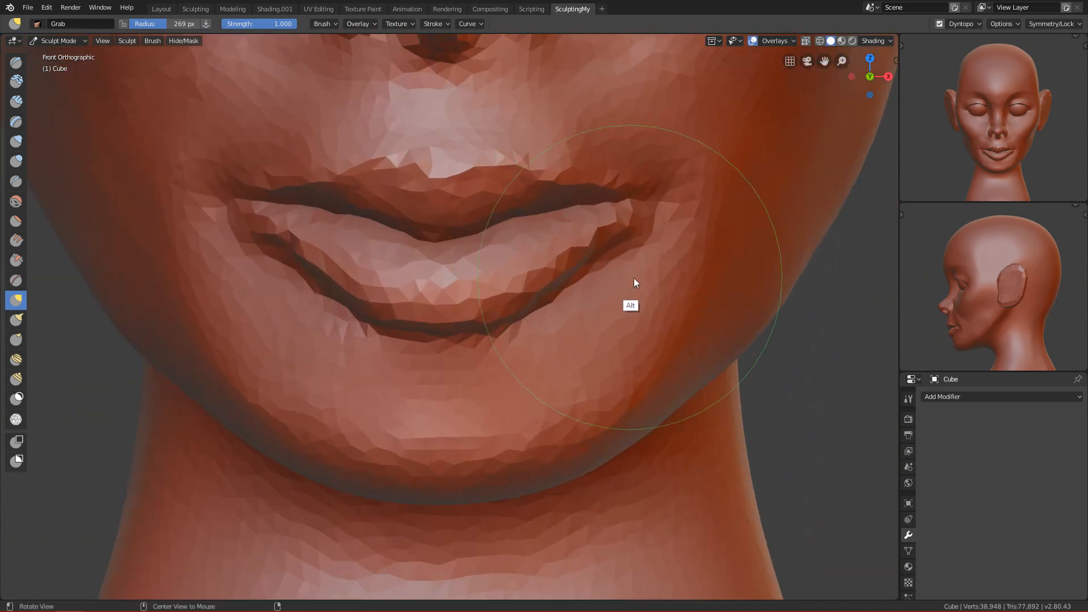
ctrl+middle_drag(568, 308, 626, 242)
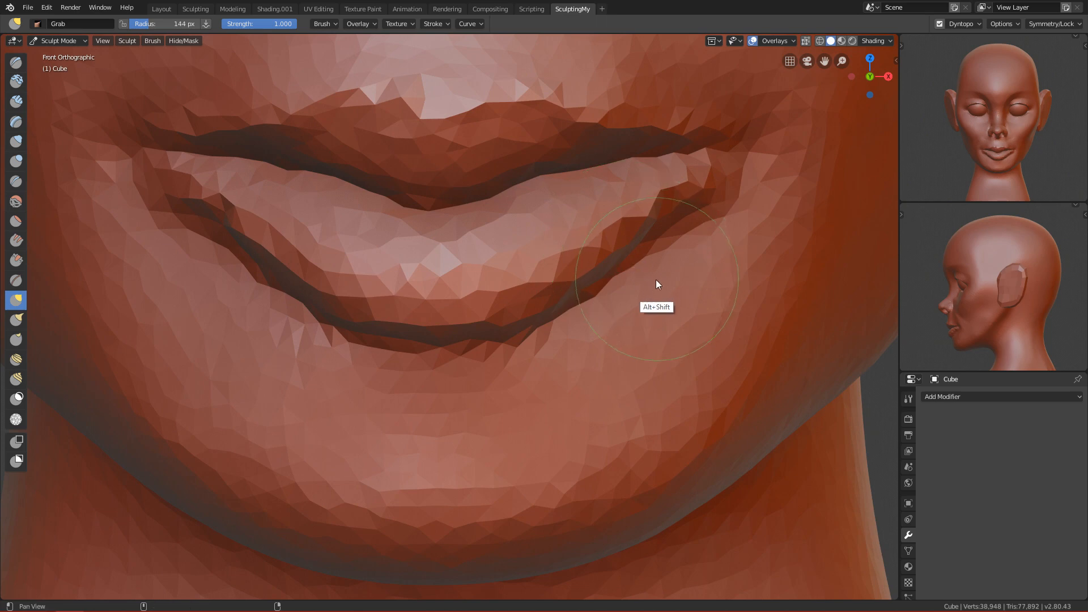
alt+shift+drag(631, 275, 570, 304)
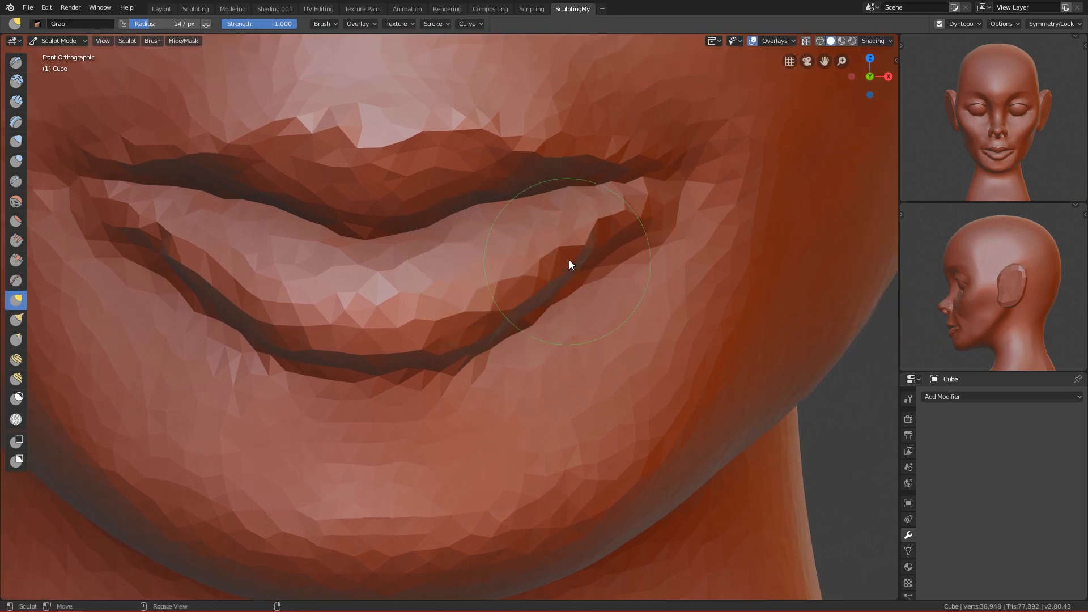
mouse_move(617, 232)
mouse_down()
mouse_move(611, 209)
mouse_move(643, 148)
mouse_move(634, 216)
mouse_up()
- Crease the mouth line out to the corner at a 103 px radius, and smooth the skin just below the corner
key(shift+c)
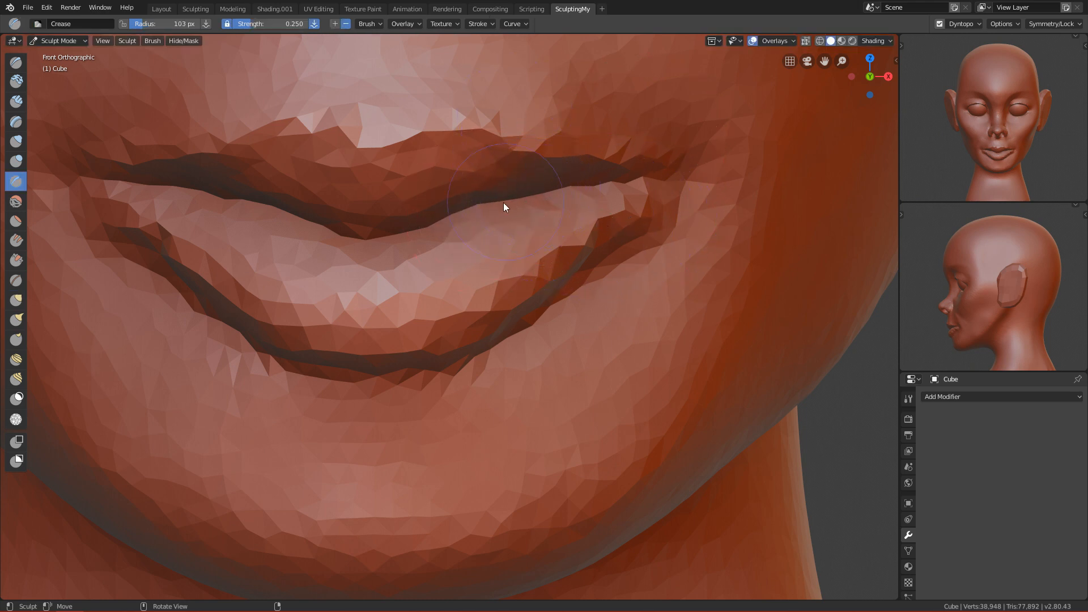
mouse_move(478, 222)
mouse_down()
mouse_move(556, 196)
mouse_move(664, 211)
mouse_move(590, 200)
mouse_move(643, 198)
mouse_up()
mouse_move(645, 250)
shift+mouse_down()
mouse_move(634, 266)
mouse_move(661, 215)
mouse_move(643, 242)
shift+mouse_up()
ctrl+middle_drag(662, 218, 442, 197)
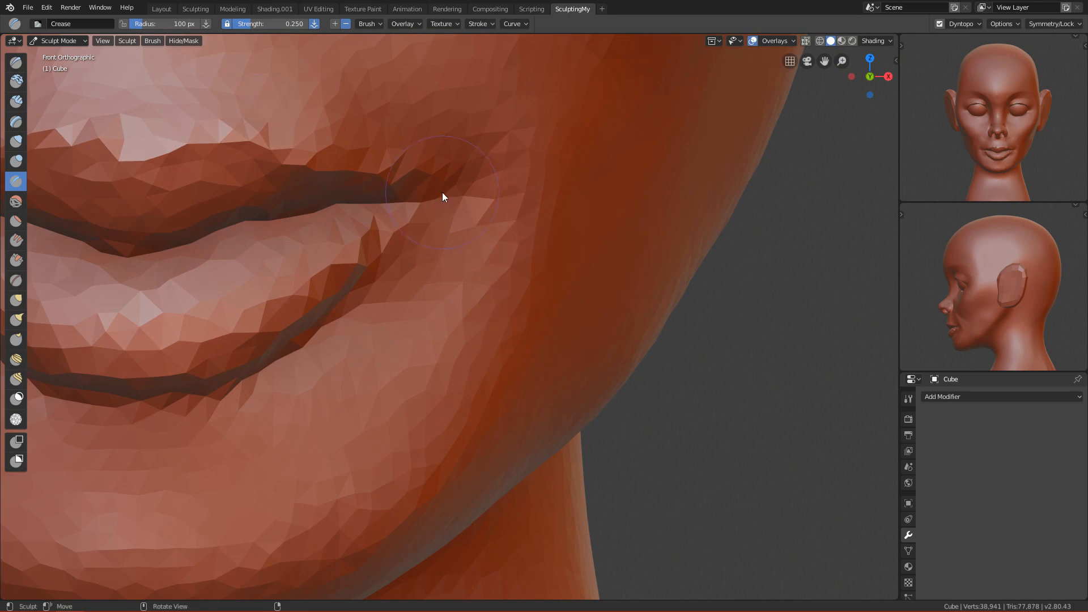
- Carve in the mouth corner with inverted SculptDraw at a 116 px radius, then reduce the radius to 60 px
key(x)
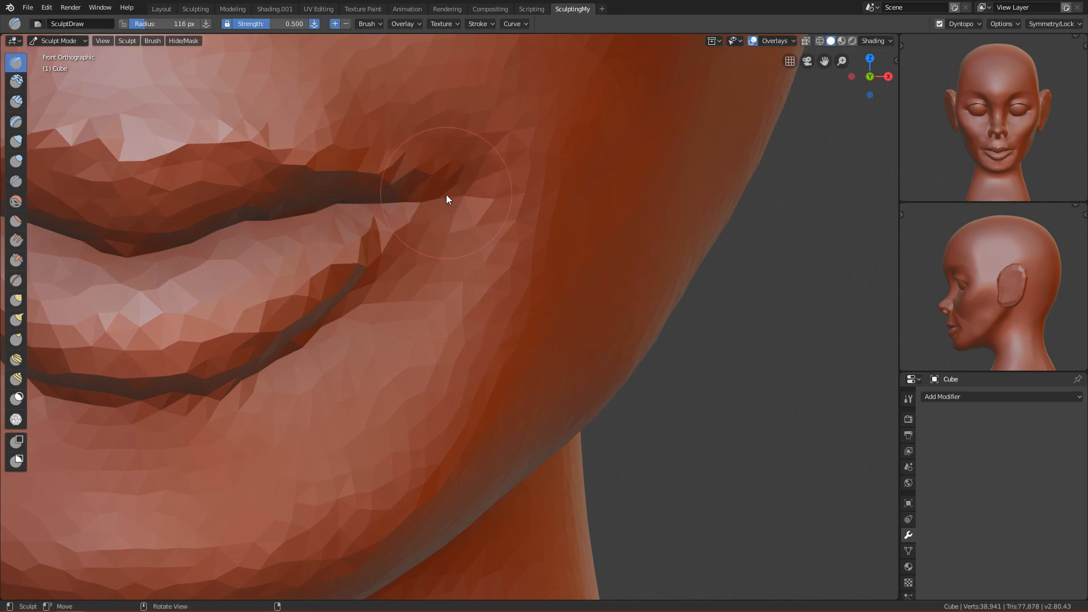
ctrl+drag(403, 195, 454, 212)
key(f)
click(439, 203)
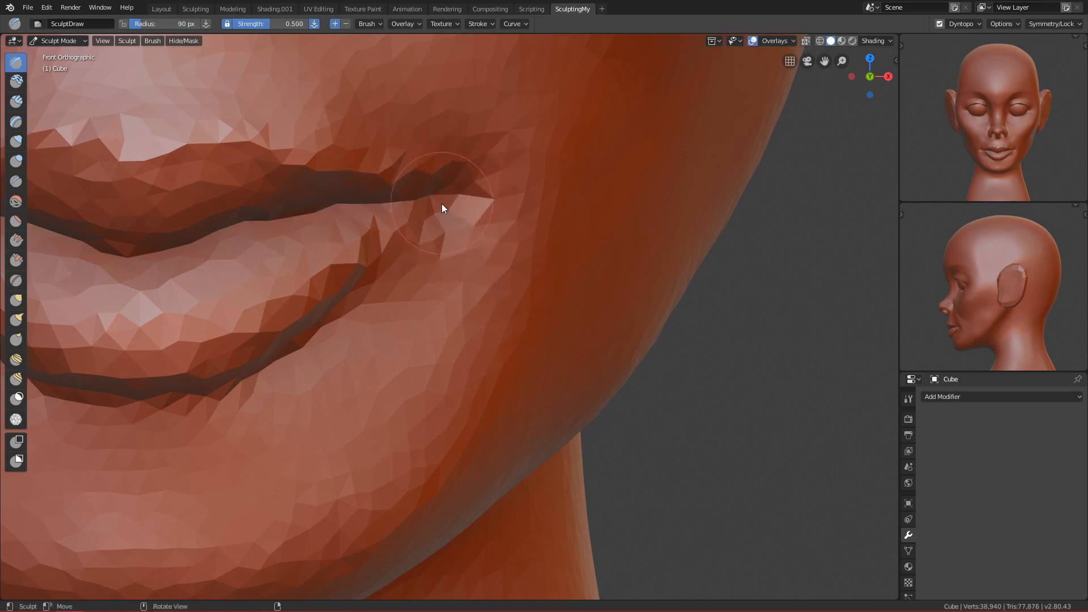
ctrl+middle_drag(439, 212, 423, 239)
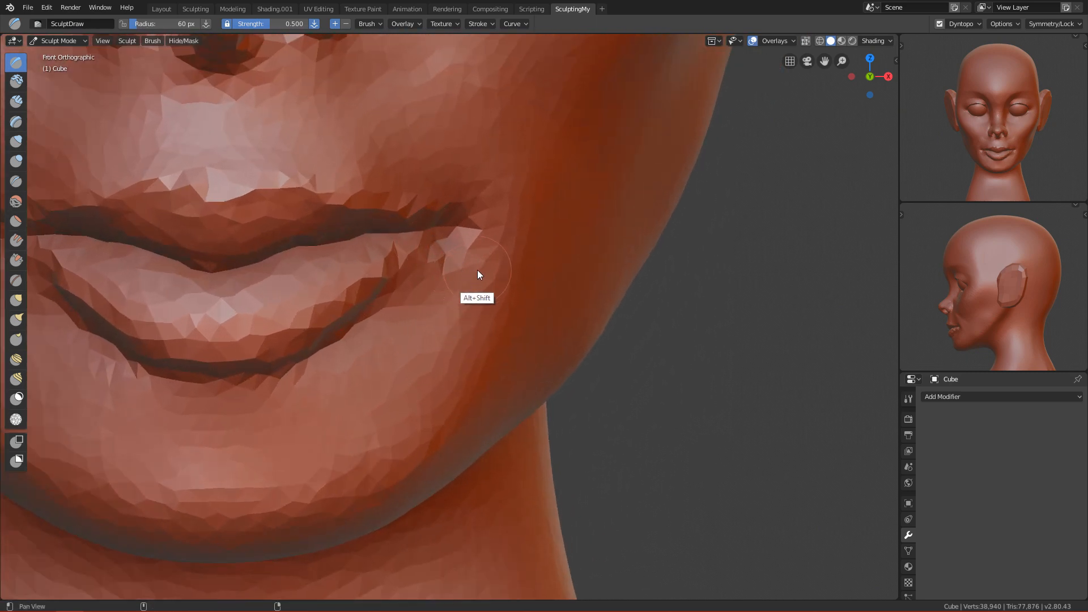
alt+shift+drag(482, 288, 488, 306)
ctrl+middle_drag(456, 255, 477, 408)
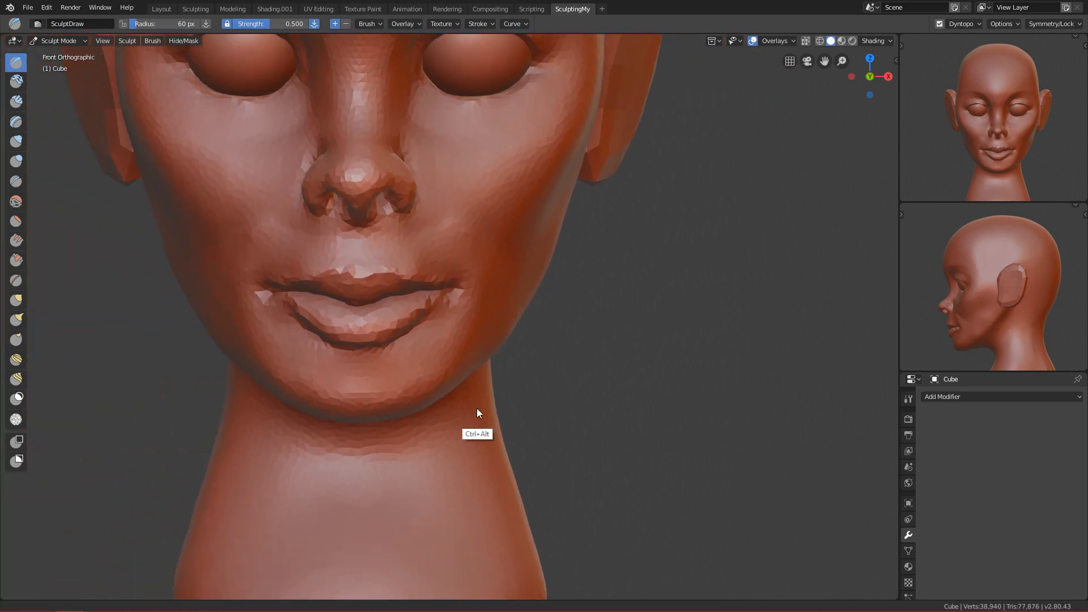
- Crease the nasolabial fold from the nostril wing down toward the mouth corner at a 68 px radius
shift+middle_drag(442, 365, 556, 441)
ctrl+middle_drag(510, 417, 431, 272)
key(shift+c)
shift+middle_drag(415, 272, 557, 218)
key(f)
click(533, 225)
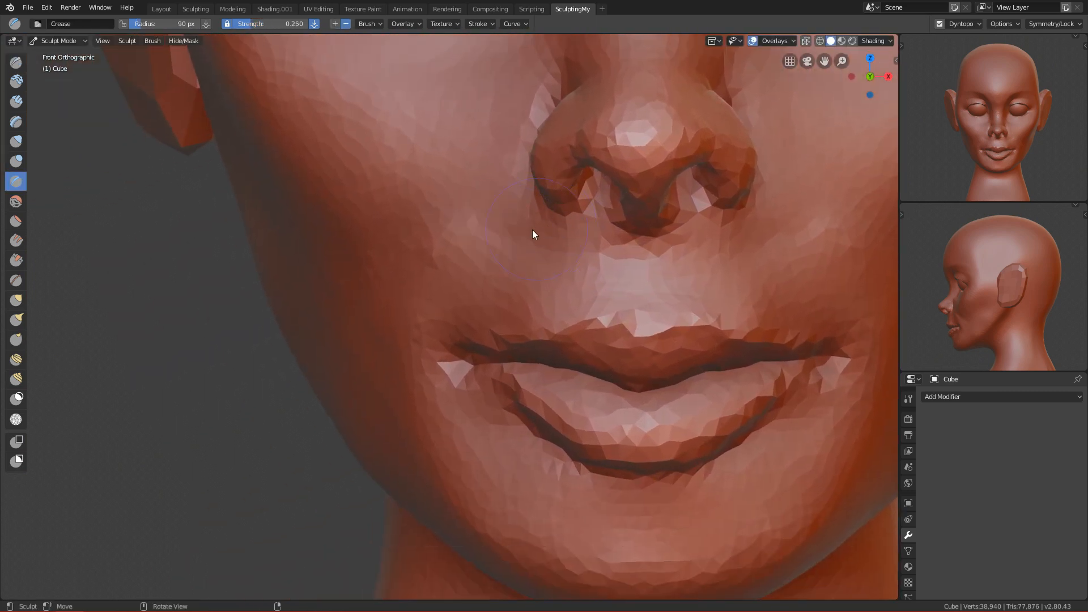
middle_drag(481, 210, 562, 159)
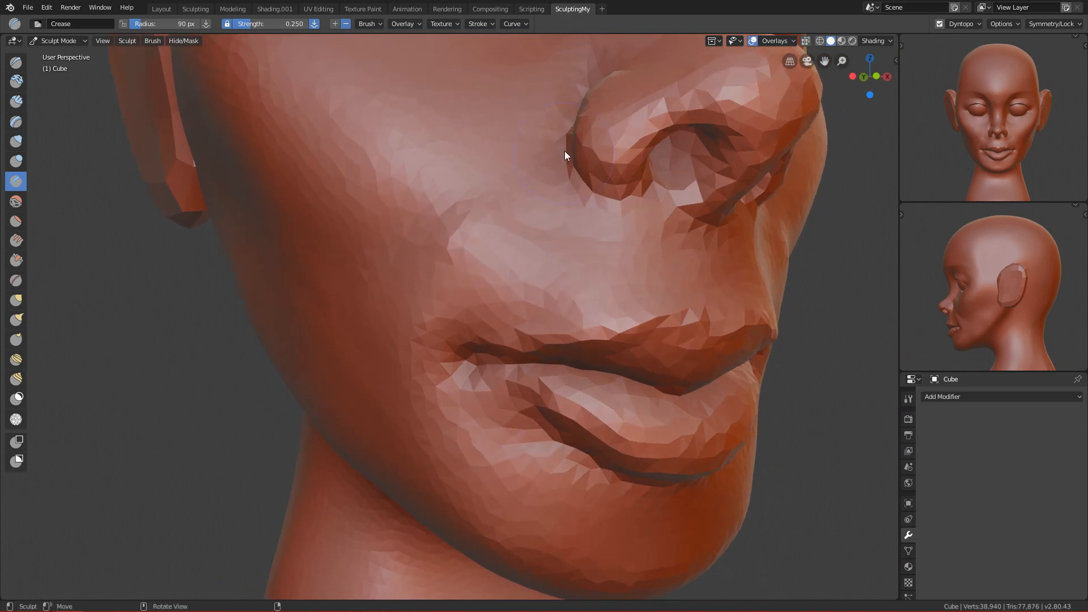
key(f)
drag(548, 152, 431, 303)
drag(528, 175, 409, 328)
key(KP_1)
- Smooth the cheek side of the nasolabial fold at a 92 px radius
ctrl+alt+drag(505, 371, 491, 246)
scroll(490, 246, up, 2)
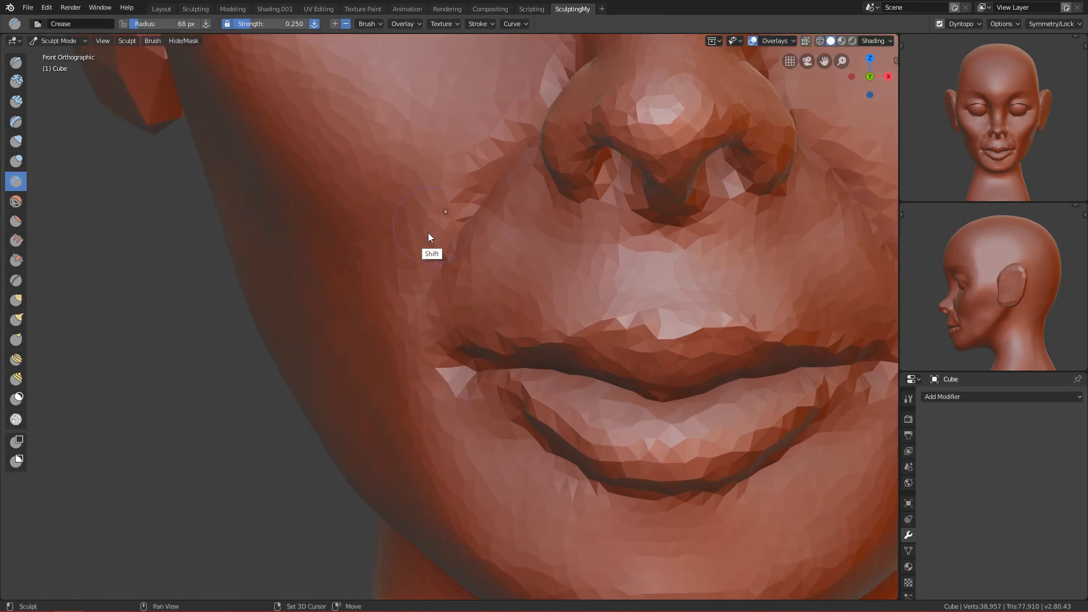
key(f)
click(513, 135)
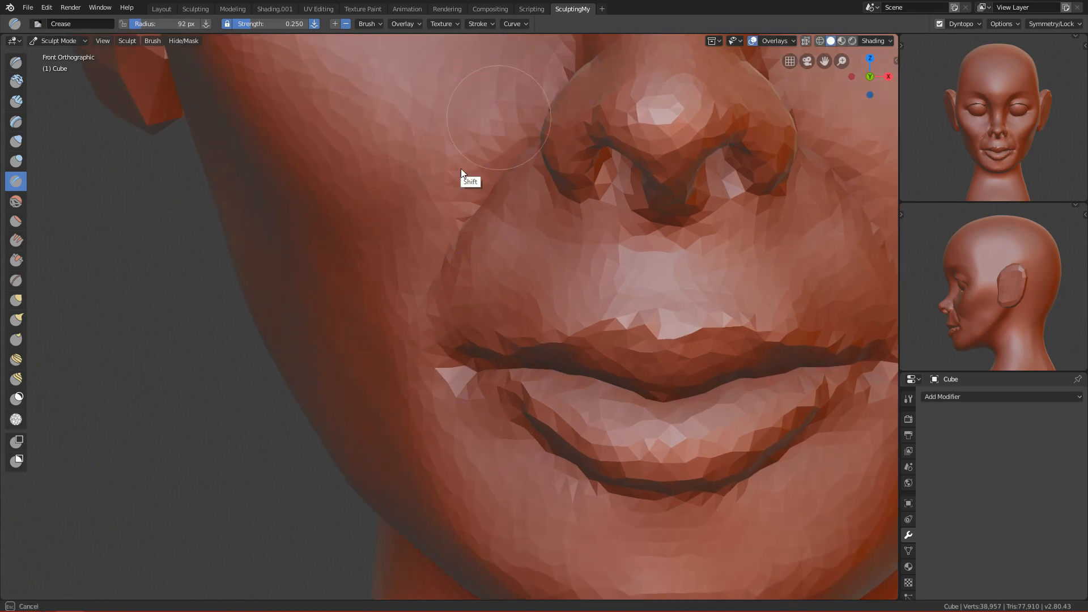
- Crease the fold beside the lower lip up to the mouth corner at a 72 px radius, and smooth the surrounding skin
mouse_move(450, 309)
alt+shift+mouse_down()
mouse_move(470, 234)
mouse_move(544, 279)
mouse_move(629, 370)
mouse_move(602, 448)
mouse_move(547, 439)
mouse_move(528, 397)
mouse_move(559, 320)
mouse_move(561, 266)
mouse_move(526, 416)
alt+shift+mouse_up()
key(f)
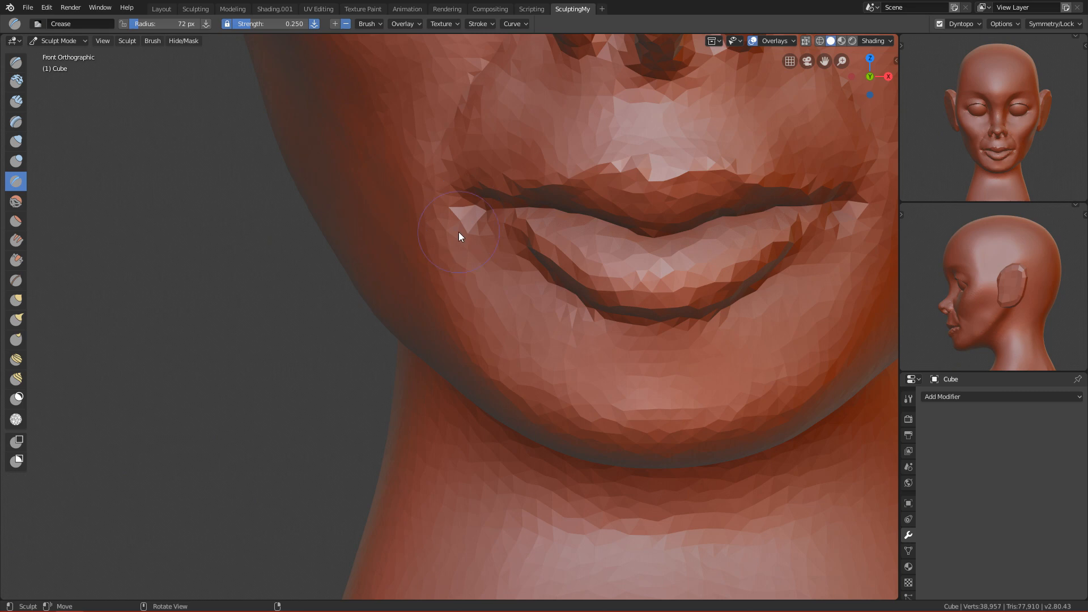
drag(485, 298, 477, 229)
mouse_move(580, 379)
ctrl+alt+mouse_down()
mouse_move(578, 535)
mouse_move(593, 382)
mouse_move(542, 302)
mouse_move(469, 292)
mouse_move(532, 369)
ctrl+alt+mouse_up()
key(f)
click(568, 304)
mouse_move(461, 257)
shift+mouse_down()
mouse_move(420, 267)
mouse_move(443, 273)
mouse_move(497, 358)
shift+mouse_up()
ctrl+alt+drag(485, 299, 453, 403)
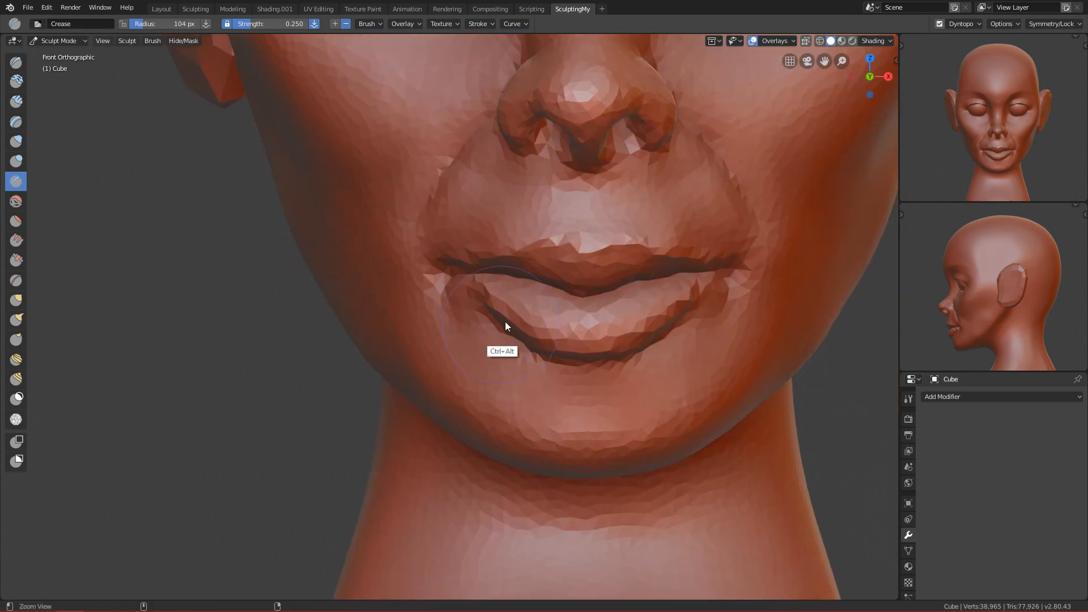
ctrl+alt+drag(504, 321, 554, 423)
mouse_move(554, 476)
ctrl+alt+mouse_down()
mouse_move(590, 359)
mouse_move(563, 400)
mouse_move(662, 330)
mouse_move(651, 339)
mouse_move(661, 363)
mouse_move(669, 345)
ctrl+alt+mouse_up()
key(f)
click(731, 330)
mouse_move(725, 276)
ctrl+alt+mouse_down()
mouse_move(684, 294)
mouse_move(653, 406)
ctrl+alt+mouse_up()
ctrl+alt+drag(653, 405, 637, 476)
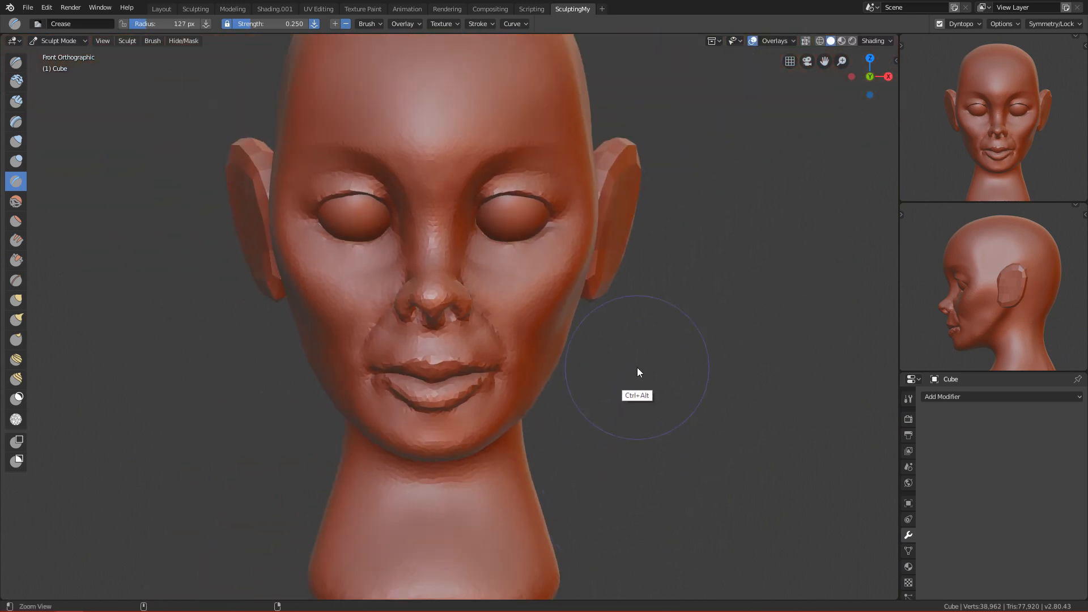
ctrl+alt+drag(626, 373, 599, 429)
- Reshape the eye opening and its outer corner from the front with Grab, working up to a 282 px radius
key(g)
key(f)
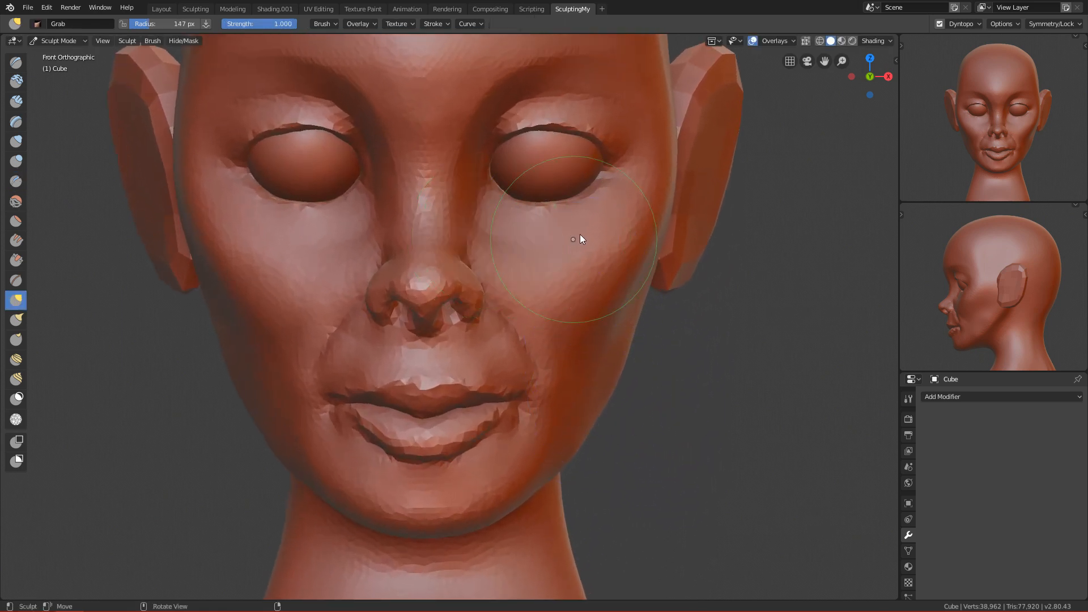
click(574, 240)
ctrl+alt+drag(571, 329, 571, 271)
mouse_move(555, 183)
alt+shift+mouse_down()
mouse_move(523, 312)
mouse_move(486, 286)
mouse_move(509, 236)
mouse_move(471, 228)
mouse_move(468, 241)
alt+shift+mouse_up()
key(f)
click(451, 251)
key(f)
click(533, 236)
key(f)
click(465, 231)
mouse_move(593, 209)
ctrl+alt+mouse_down()
mouse_move(548, 277)
mouse_move(618, 238)
ctrl+alt+mouse_up()
mouse_move(634, 245)
alt+shift+mouse_down()
mouse_move(451, 283)
mouse_move(561, 257)
alt+shift+mouse_up()
key(f)
click(587, 271)
key(f)
click(570, 270)
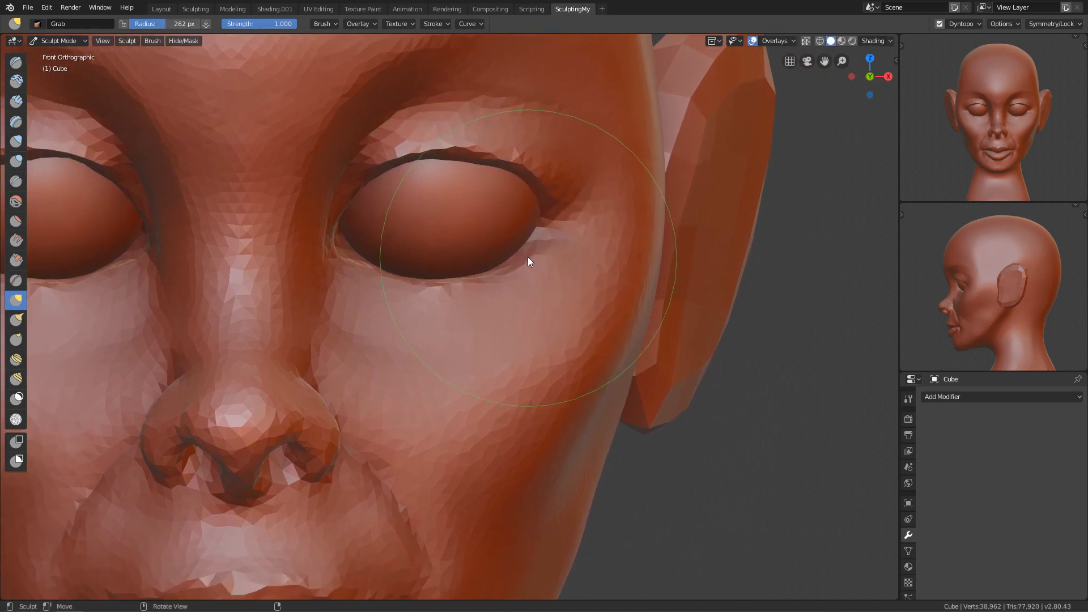
key(f)
click(548, 157)
- Pull the upper eyelid back and slightly down in profile with Grab at a 453 px radius
key(grave)
click(636, 278)
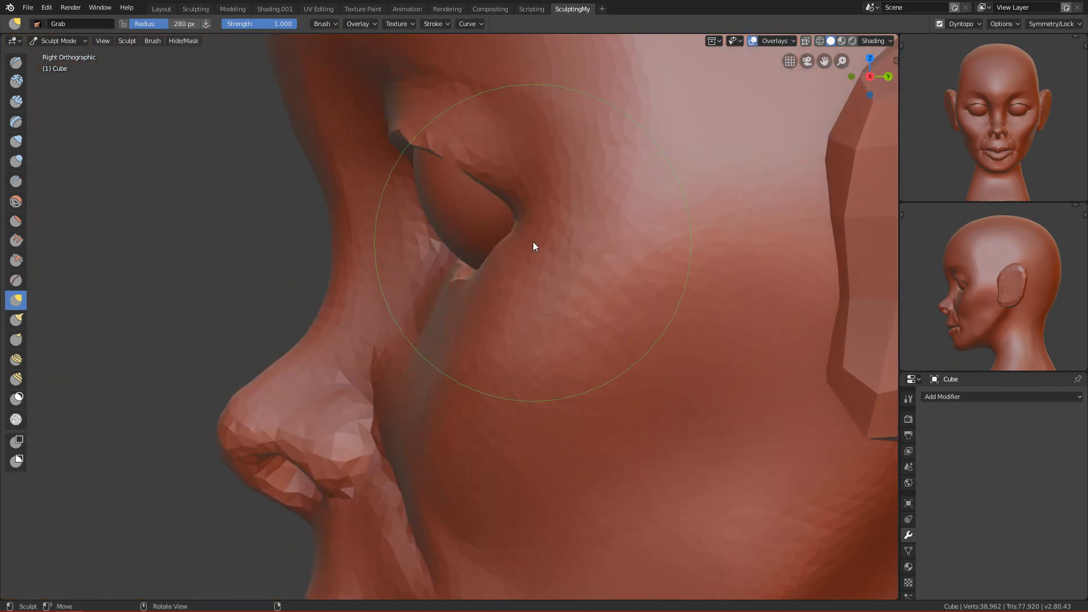
ctrl+alt+drag(552, 249, 508, 322)
mouse_move(511, 221)
alt+shift+mouse_down()
mouse_move(495, 285)
mouse_move(498, 249)
alt+shift+mouse_up()
key(f)
click(556, 226)
key(f)
click(517, 177)
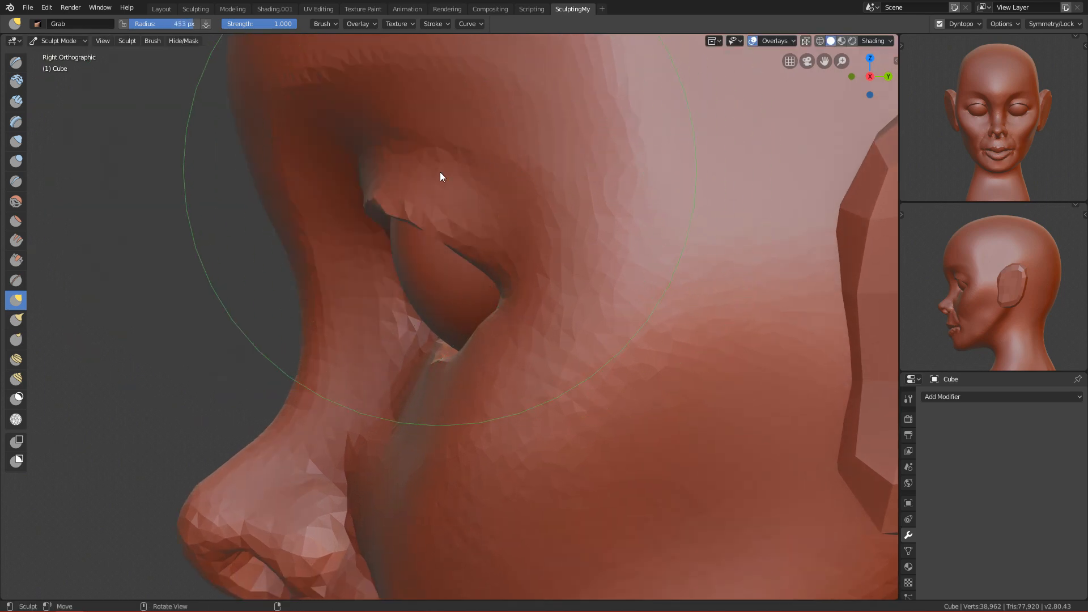
mouse_move(438, 200)
mouse_down()
mouse_move(437, 176)
mouse_move(432, 189)
mouse_move(393, 171)
mouse_move(409, 395)
mouse_move(460, 219)
mouse_up()
- Raise the inner part of the upper eyelid from the front with Grab at a 321 px radius
key(KP_1)
mouse_move(409, 261)
alt+shift+mouse_down()
mouse_move(474, 290)
mouse_move(472, 266)
alt+shift+mouse_up()
key(f)
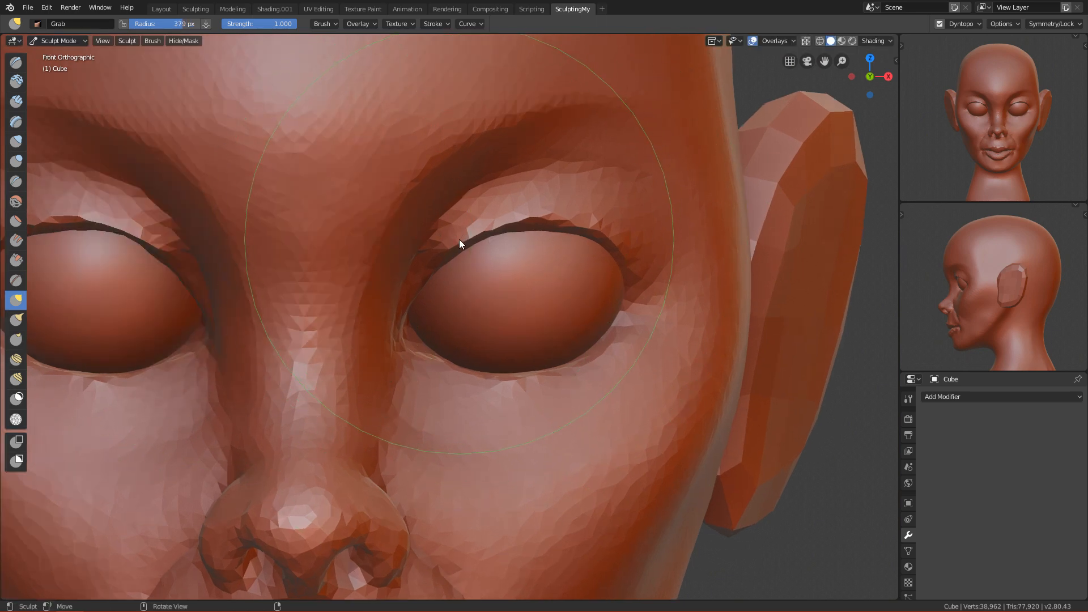
click(448, 235)
drag(447, 235, 447, 225)
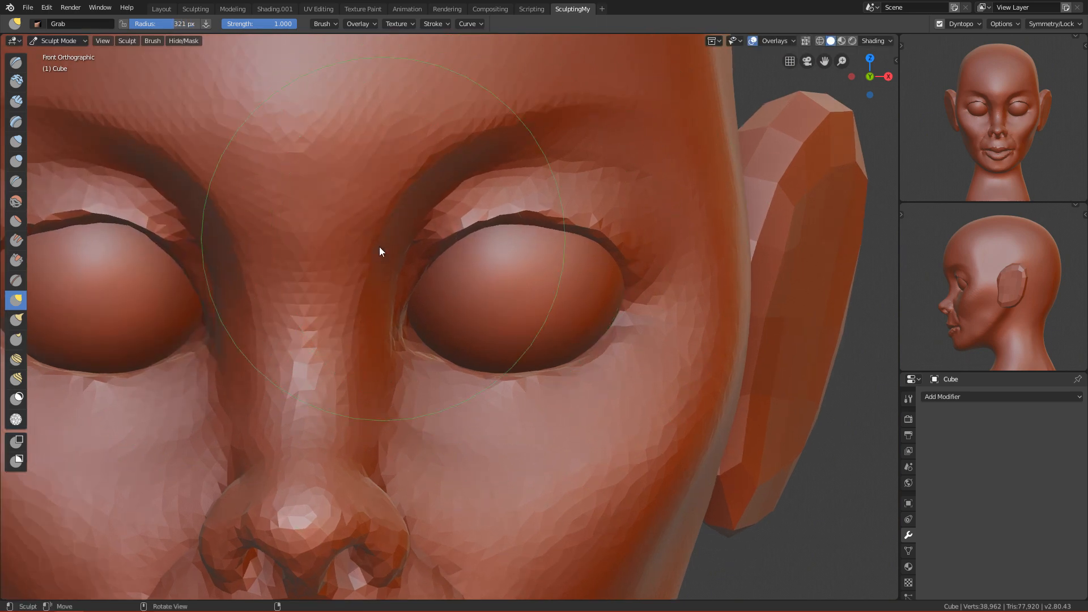
- Pull the lower eyelid back toward the eyeball in profile with Grab, ending at a 466 px radius
alt+shift+drag(562, 391, 526, 314)
key(KP_3)
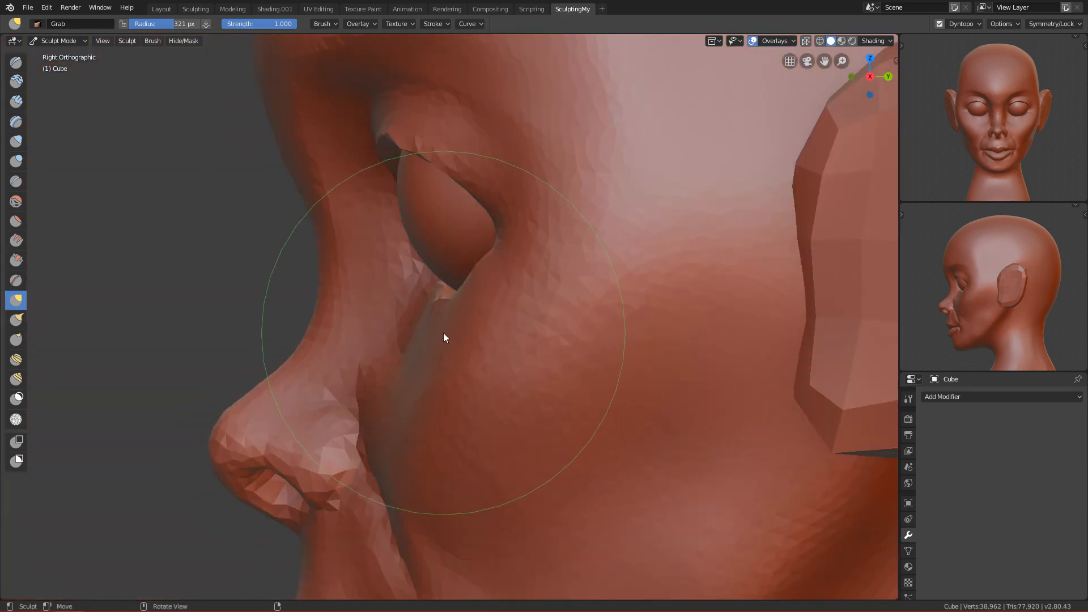
scroll(443, 332, up, 3)
mouse_move(438, 286)
mouse_down()
mouse_move(464, 298)
mouse_move(482, 291)
mouse_up()
key(f)
click(521, 289)
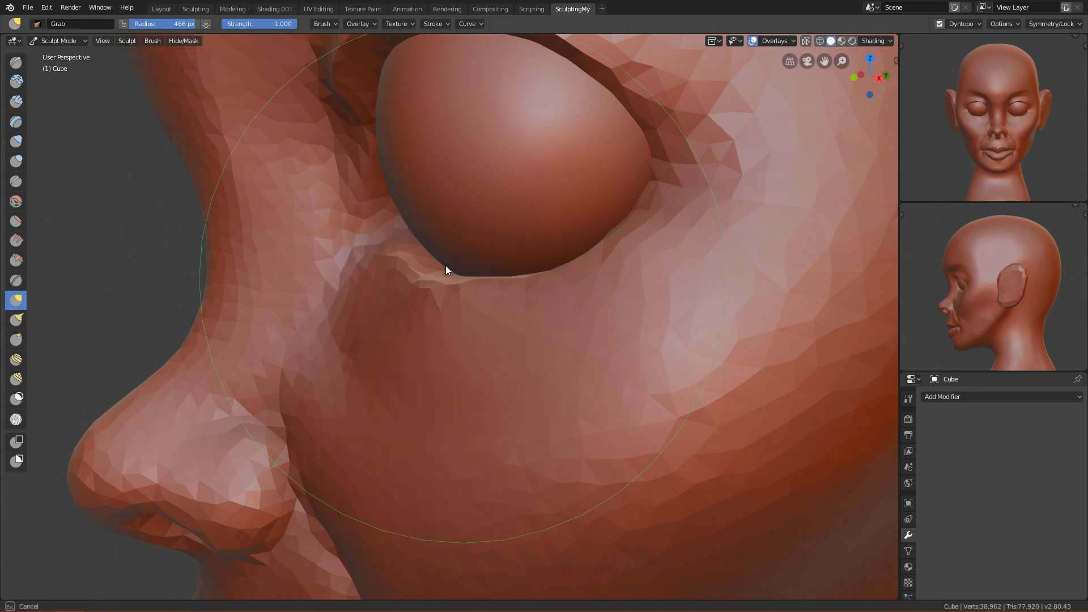
key(KP_3)
ctrl+alt+drag(548, 286, 492, 393)
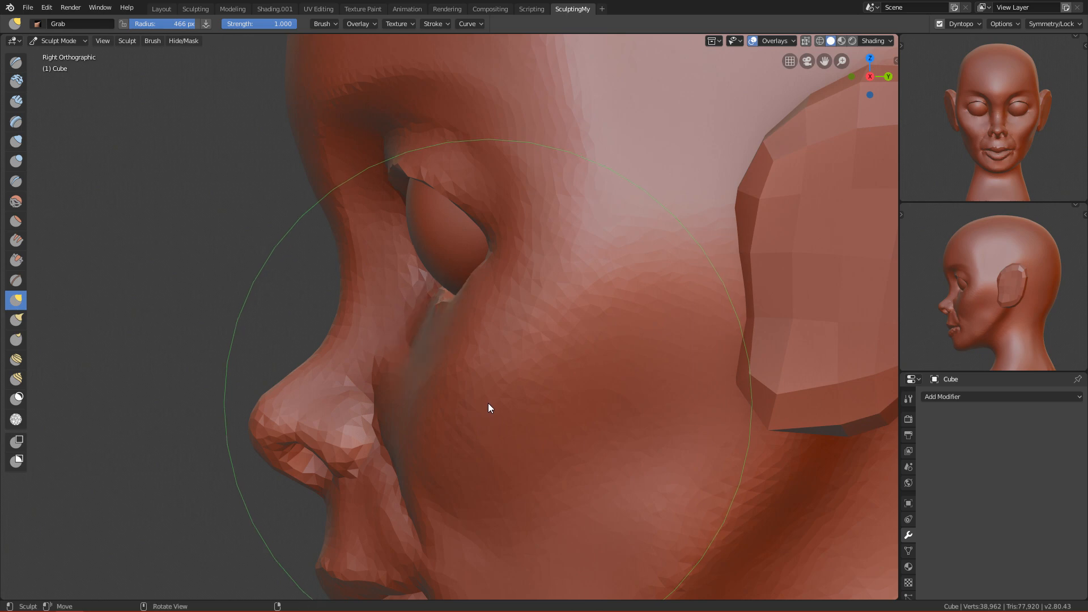
- Start the lower eyelid rim with a SculptDraw stroke from the eye's inner corner along the eyeball
key(KP_1)
mouse_move(488, 374)
ctrl+alt+mouse_down()
mouse_move(485, 359)
mouse_move(502, 369)
mouse_move(477, 419)
mouse_move(522, 306)
mouse_move(555, 308)
mouse_move(470, 352)
mouse_move(510, 343)
mouse_move(488, 281)
mouse_move(553, 332)
ctrl+alt+mouse_up()
key(f)
click(438, 317)
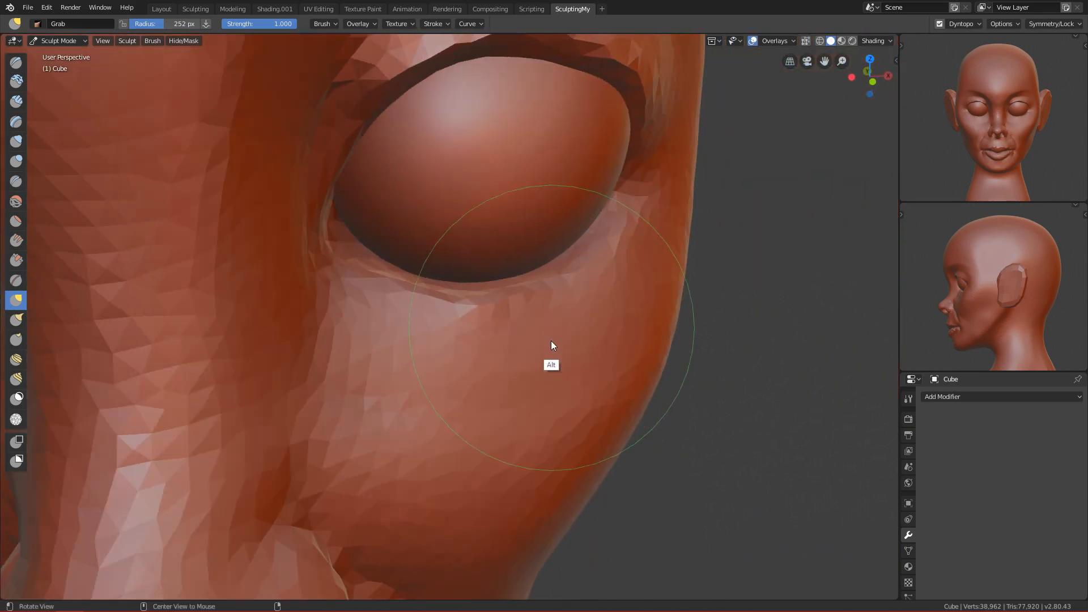
mouse_move(527, 260)
alt+mouse_down()
mouse_move(506, 333)
mouse_move(530, 287)
mouse_move(486, 378)
mouse_move(456, 268)
alt+mouse_up()
key(x)
key(f)
click(450, 271)
key(f)
click(376, 210)
drag(340, 221, 428, 262)
- Build up the lower eyelid ridge from the inner corner past the middle of the eye with SculptDraw, ending at 138 px
key(f)
click(353, 219)
drag(323, 170, 343, 229)
mouse_move(347, 187)
mouse_down()
mouse_move(396, 256)
mouse_move(558, 317)
mouse_up()
key(f)
click(423, 231)
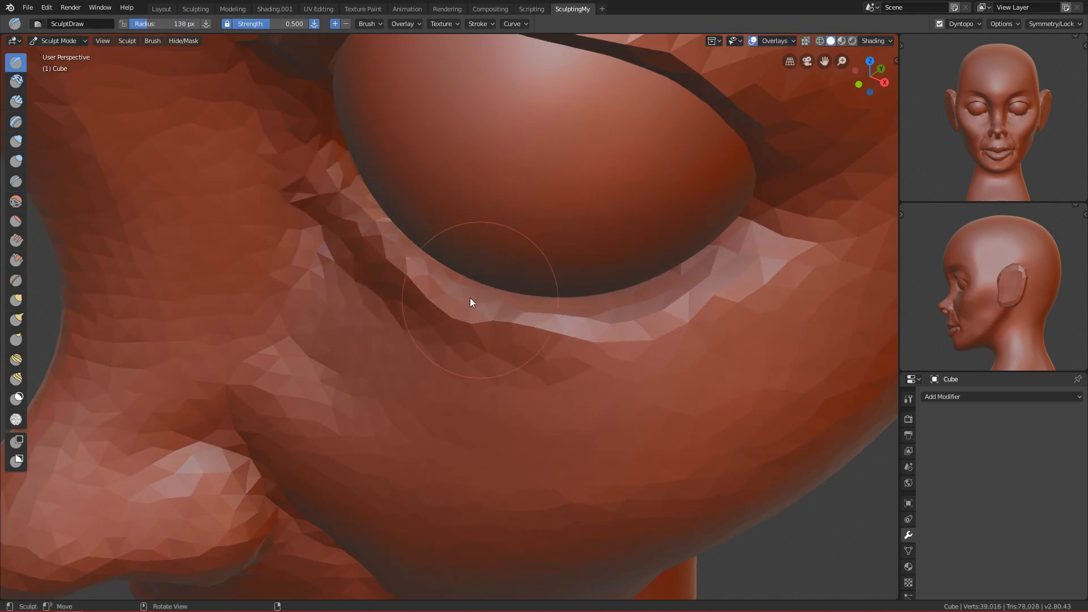
drag(442, 292, 564, 323)
- Thicken the lower eyelid with SculptDraw, from the outer corner inward at 138 px and from the inner corner at 116 px
middle_drag(521, 375, 566, 285)
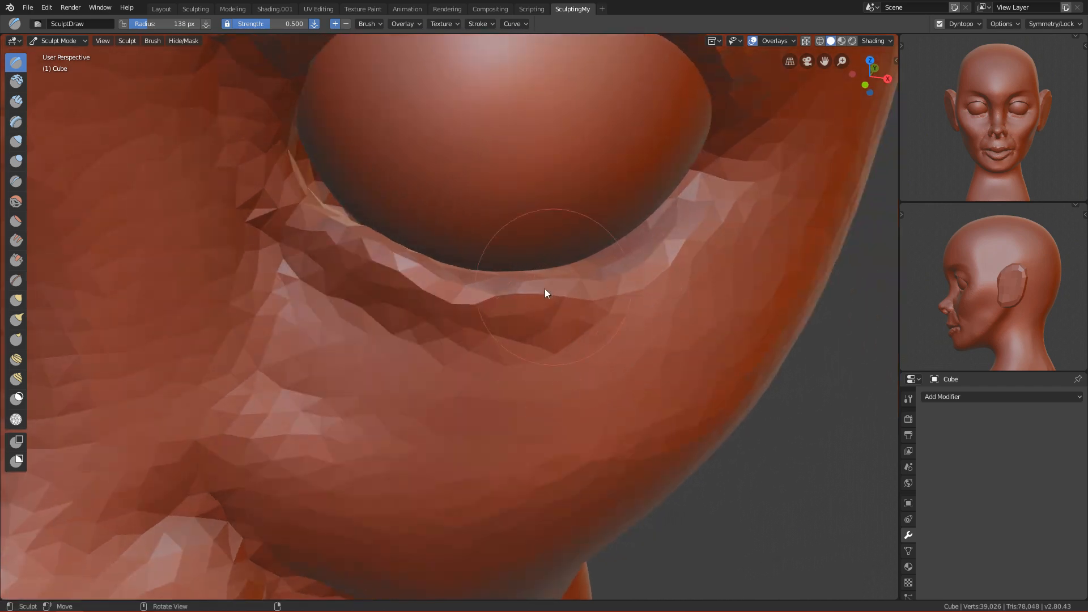
drag(731, 204, 652, 250)
drag(701, 218, 493, 283)
key(f)
click(340, 191)
mouse_move(334, 167)
mouse_down()
mouse_move(416, 278)
mouse_move(535, 230)
mouse_move(527, 335)
mouse_up()
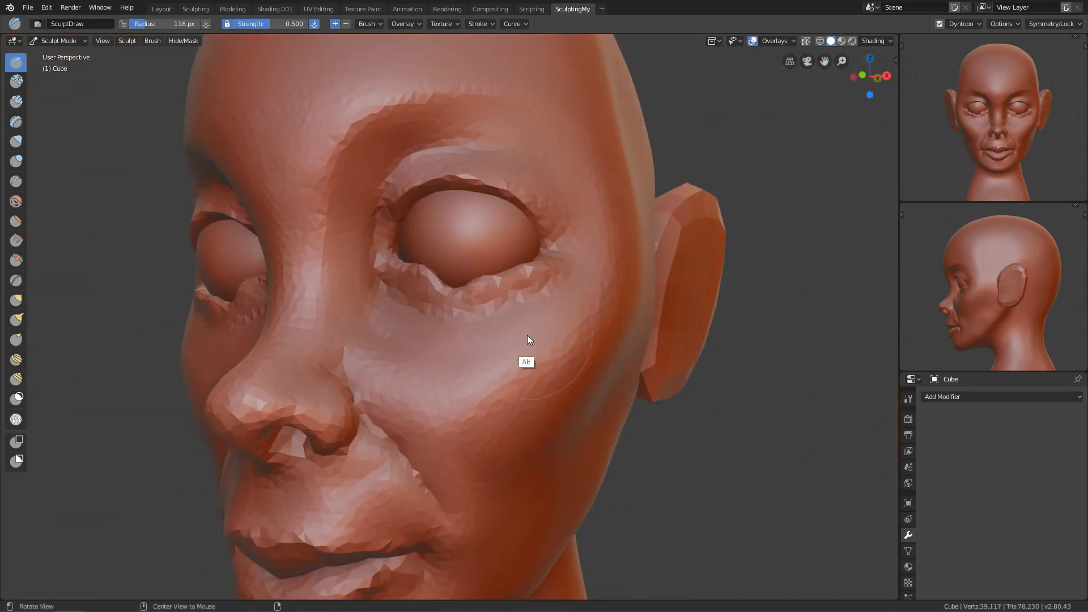
- Ease the inner half of the lower eyelid rim down and its outer end up toward the eyeball with Grab in front view
key(KP_1)
mouse_move(528, 409)
ctrl+alt+mouse_down()
mouse_move(529, 279)
mouse_move(504, 222)
mouse_move(543, 227)
mouse_move(481, 247)
mouse_move(484, 217)
ctrl+alt+mouse_up()
key(g)
key(f)
click(498, 240)
key(f)
click(483, 211)
drag(395, 183, 391, 194)
alt+shift+drag(551, 260, 465, 283)
key(f)
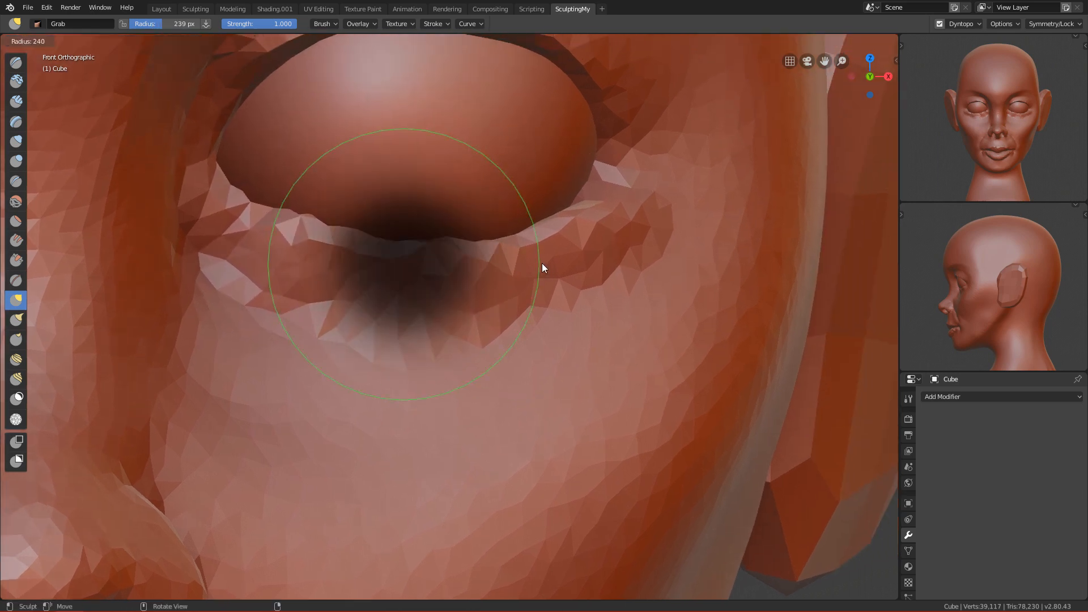
click(565, 263)
mouse_move(611, 205)
mouse_down()
mouse_move(613, 195)
mouse_move(514, 364)
mouse_move(583, 225)
mouse_move(584, 177)
mouse_up()
- Smooth the lower eyelid beneath the eyeball at an 83 px radius and undo the last Grab stroke
key(f)
click(414, 294)
key(f)
click(300, 300)
mouse_move(346, 321)
shift+mouse_down()
mouse_move(451, 327)
mouse_move(548, 300)
mouse_move(318, 282)
mouse_move(320, 306)
mouse_move(462, 302)
mouse_move(453, 304)
shift+mouse_up()
mouse_move(418, 306)
mouse_down()
mouse_move(509, 283)
mouse_move(494, 289)
mouse_up()
key(ctrl+z)
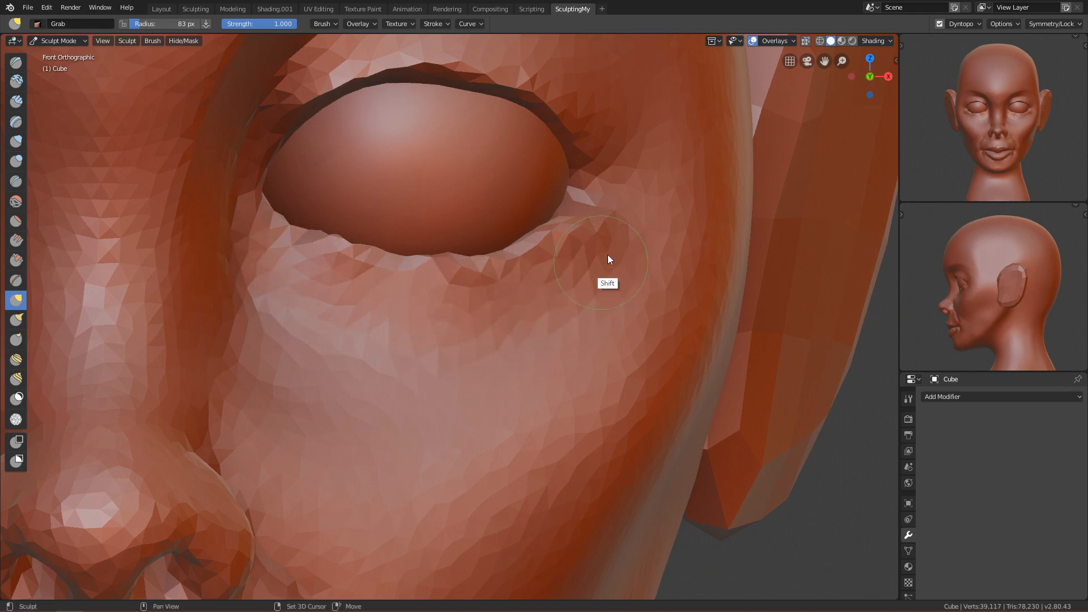
- Switch to SculptDraw and smooth the lower eyelid rim along the eyeball, ending at a 90 px radius
mouse_move(657, 219)
ctrl+alt+mouse_down()
mouse_move(487, 432)
mouse_move(567, 314)
mouse_move(486, 441)
mouse_move(495, 332)
mouse_move(466, 404)
mouse_move(393, 321)
ctrl+alt+mouse_up()
key(x)
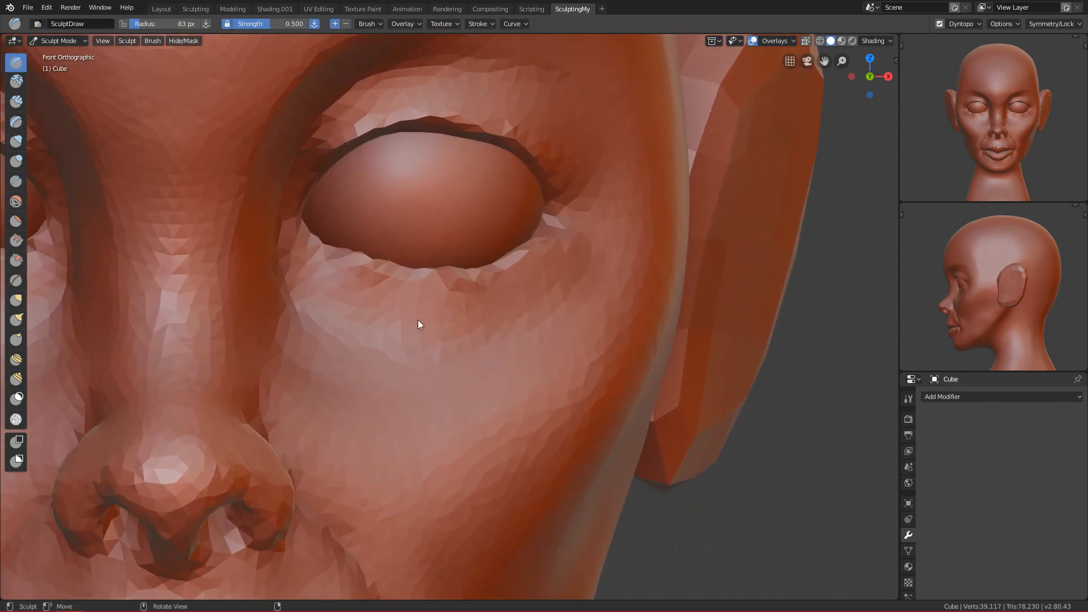
ctrl+alt+drag(415, 360, 410, 293)
mouse_move(318, 259)
alt+shift+mouse_down()
mouse_move(447, 338)
mouse_move(396, 280)
mouse_move(373, 311)
alt+shift+mouse_up()
key(f)
click(395, 280)
mouse_move(374, 311)
ctrl+alt+mouse_down()
mouse_move(375, 291)
mouse_move(355, 267)
mouse_move(332, 280)
mouse_move(368, 263)
mouse_move(331, 281)
mouse_move(342, 296)
mouse_move(371, 279)
mouse_move(334, 276)
mouse_move(323, 310)
mouse_move(257, 337)
mouse_move(348, 434)
mouse_move(396, 396)
mouse_move(379, 410)
mouse_move(453, 432)
mouse_move(491, 357)
mouse_move(447, 376)
mouse_move(436, 323)
mouse_move(490, 355)
mouse_move(562, 365)
mouse_move(626, 358)
ctrl+alt+mouse_up()
key(f)
click(355, 277)
key(f)
click(359, 275)
key(f)
click(376, 280)
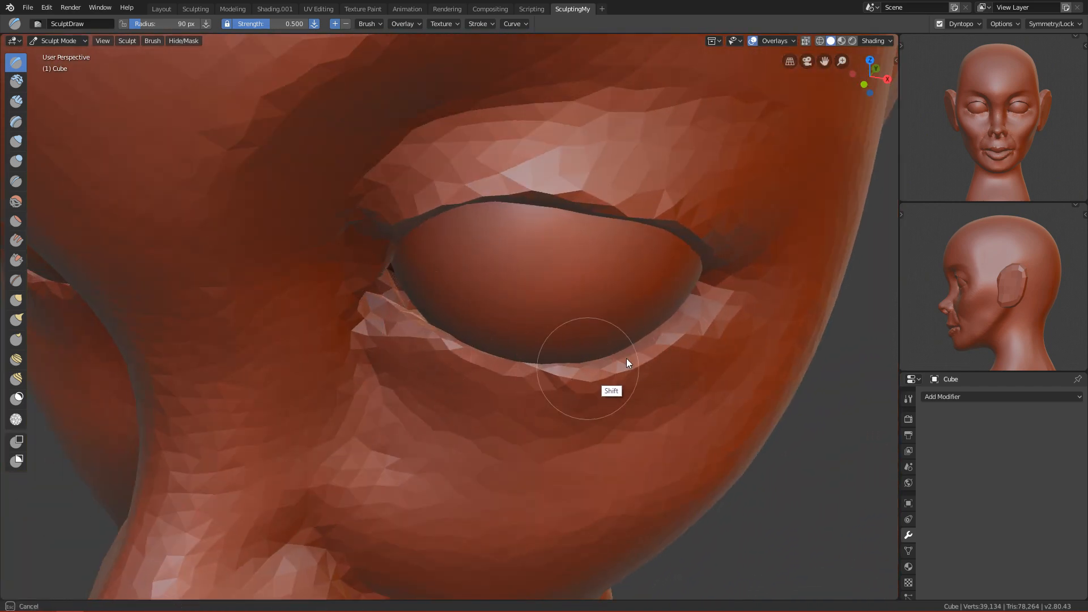
- Sharpen the rim along the inner half of the lower eyelid with inverted Crease strokes, ending at a 70 px radius
key(3)
mouse_move(554, 371)
alt+mouse_down()
mouse_move(545, 379)
mouse_move(461, 340)
mouse_move(481, 316)
mouse_move(487, 334)
mouse_move(497, 296)
alt+mouse_up()
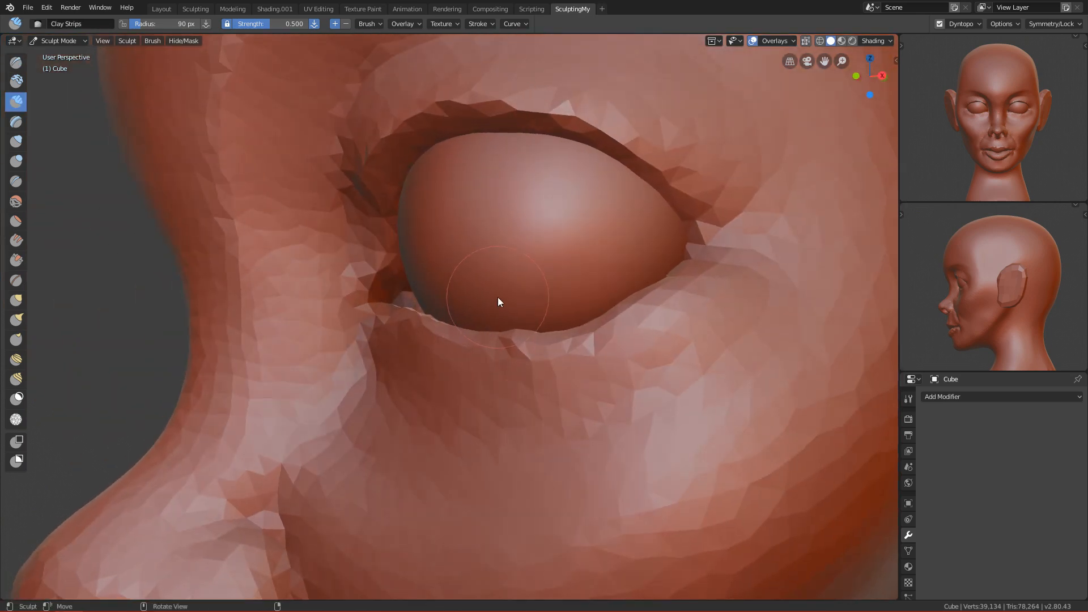
key(shift+c)
key(f)
click(503, 306)
mouse_move(374, 336)
ctrl+mouse_down()
mouse_move(549, 352)
mouse_move(510, 347)
ctrl+mouse_up()
key(f)
click(462, 343)
ctrl+drag(425, 334, 466, 343)
- Smooth the lower eyelid rim and the skin under the inner corner from several angles at a 70 px radius
middle_drag(567, 372, 640, 350)
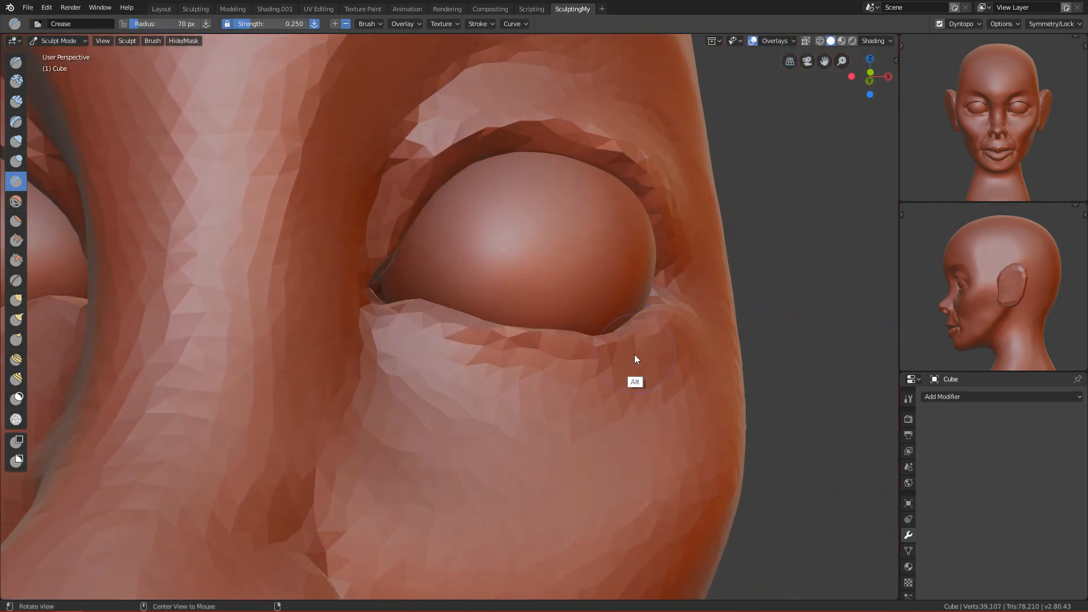
mouse_move(513, 359)
shift+mouse_down()
mouse_move(440, 366)
mouse_move(644, 378)
mouse_move(622, 374)
shift+mouse_up()
middle_drag(622, 374, 556, 399)
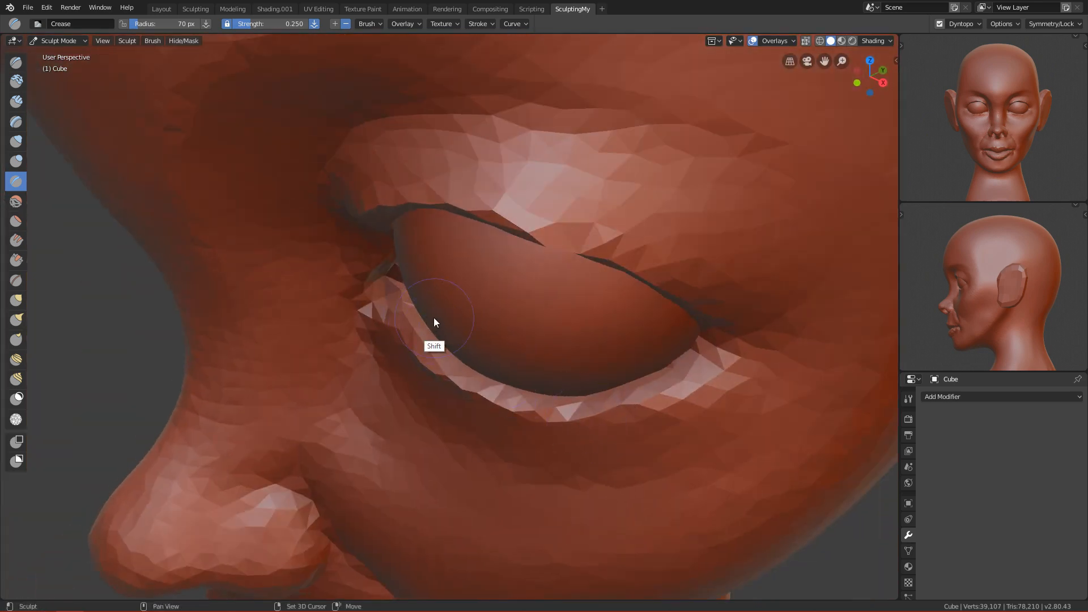
mouse_move(415, 314)
shift+mouse_down()
mouse_move(472, 358)
mouse_move(571, 396)
shift+mouse_up()
mouse_move(571, 396)
middle_down()
mouse_move(662, 369)
mouse_move(534, 371)
mouse_move(583, 311)
mouse_move(476, 326)
mouse_move(469, 356)
middle_up()
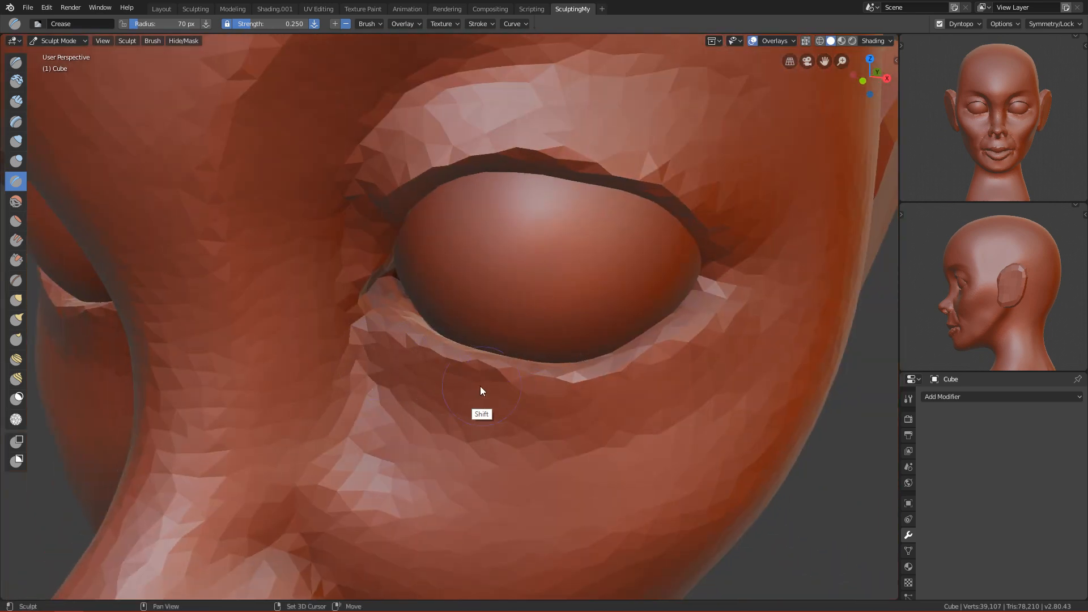
alt+middle_drag(645, 411, 537, 342)
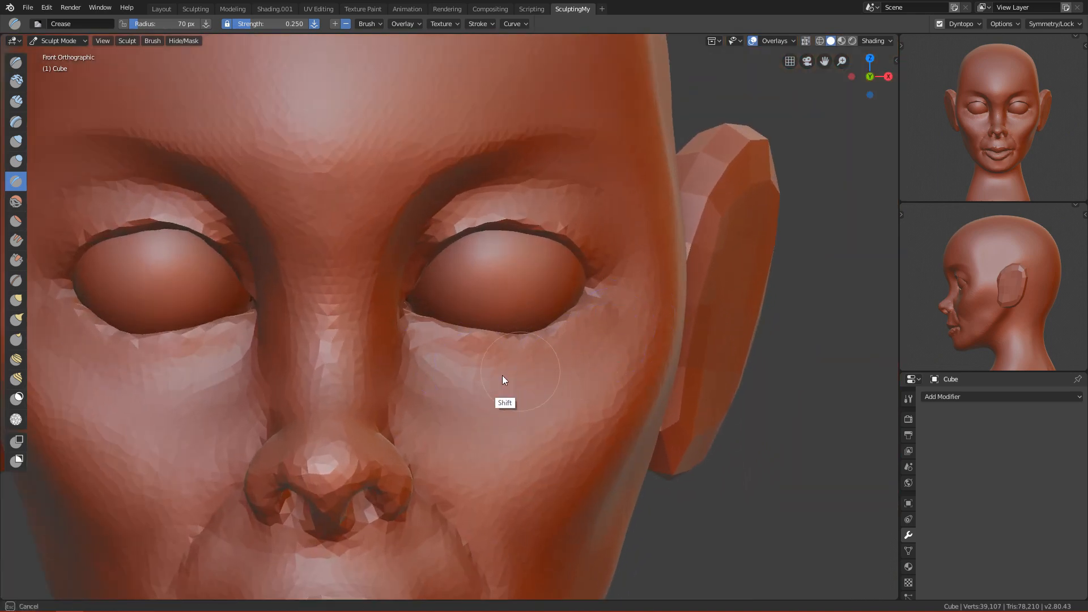
mouse_move(419, 340)
shift+mouse_down()
mouse_move(423, 368)
mouse_move(383, 325)
mouse_move(457, 399)
mouse_move(420, 372)
shift+mouse_up()
- Build up the cheek outside the nasolabial fold, from nose level down past the mouth corner, with Clay Strips in front view
mouse_move(503, 335)
ctrl+middle_down()
mouse_move(504, 541)
mouse_move(508, 427)
mouse_move(491, 430)
mouse_move(498, 444)
mouse_move(519, 296)
ctrl+middle_up()
key(c)
ctrl+alt+drag(526, 418, 549, 354)
key(f)
click(541, 351)
alt+shift+drag(519, 433, 519, 355)
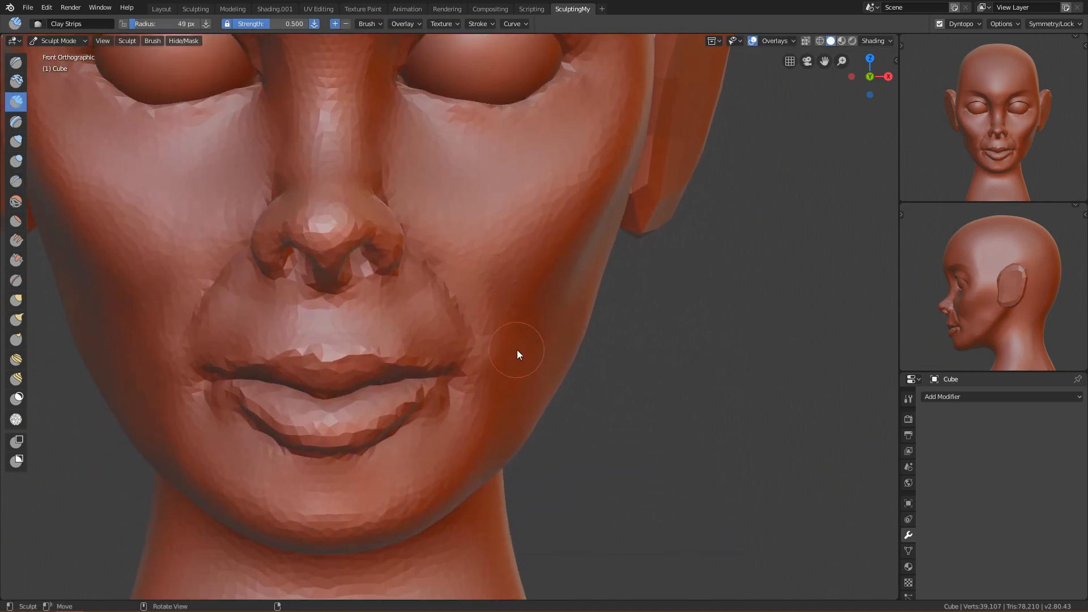
key(f)
click(487, 324)
drag(453, 291, 475, 345)
drag(464, 309, 482, 430)
- Smooth the cheek beside the mouth corner and add a Clay Strips stroke down toward the chin at 78 px
key(f)
click(507, 320)
shift+drag(488, 375, 496, 333)
drag(490, 383, 458, 429)
ctrl+middle_drag(478, 454, 539, 340)
scroll(584, 210, up, 3)
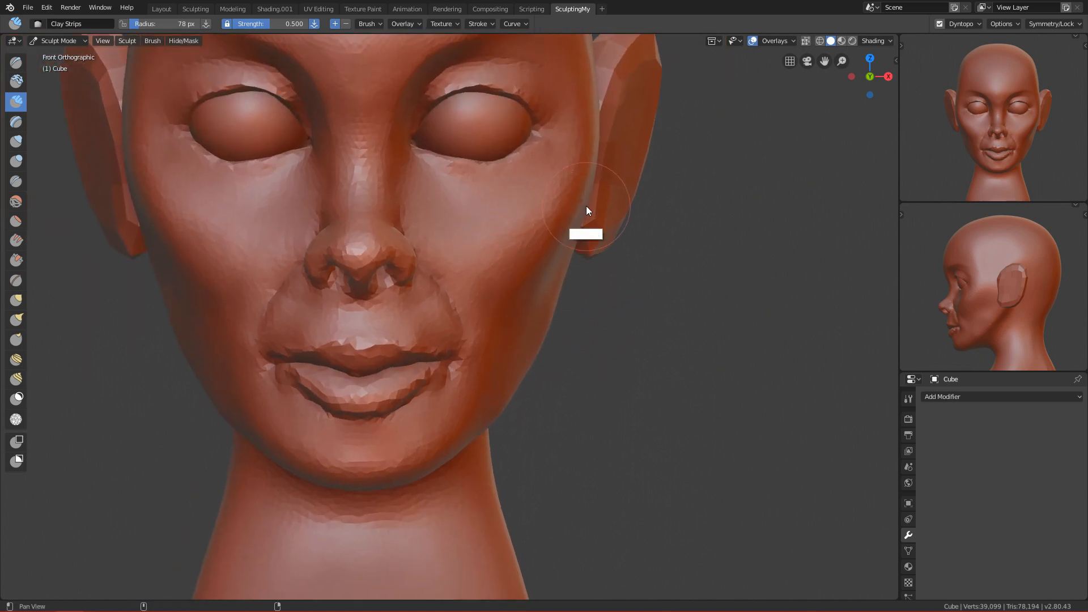
- Fill the hollow between the eye's inner corner, nose side and cheek with Clay Strips at 70 px, and smooth it
mouse_move(512, 220)
mouse_down()
mouse_move(481, 276)
mouse_move(497, 247)
mouse_move(460, 281)
mouse_up()
key(bracketleft)
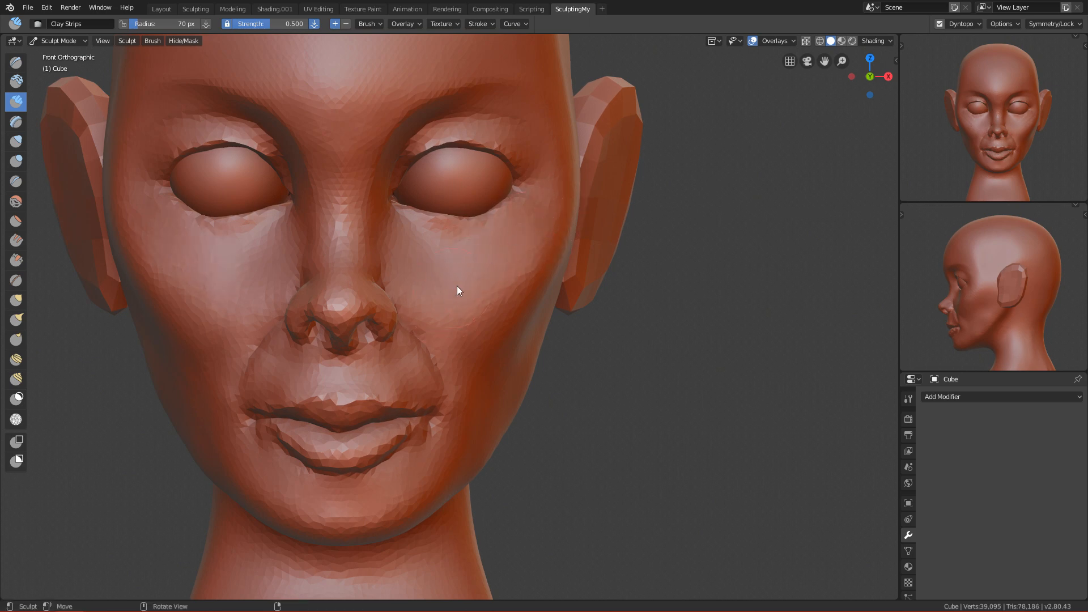
ctrl+alt+drag(548, 347, 548, 309)
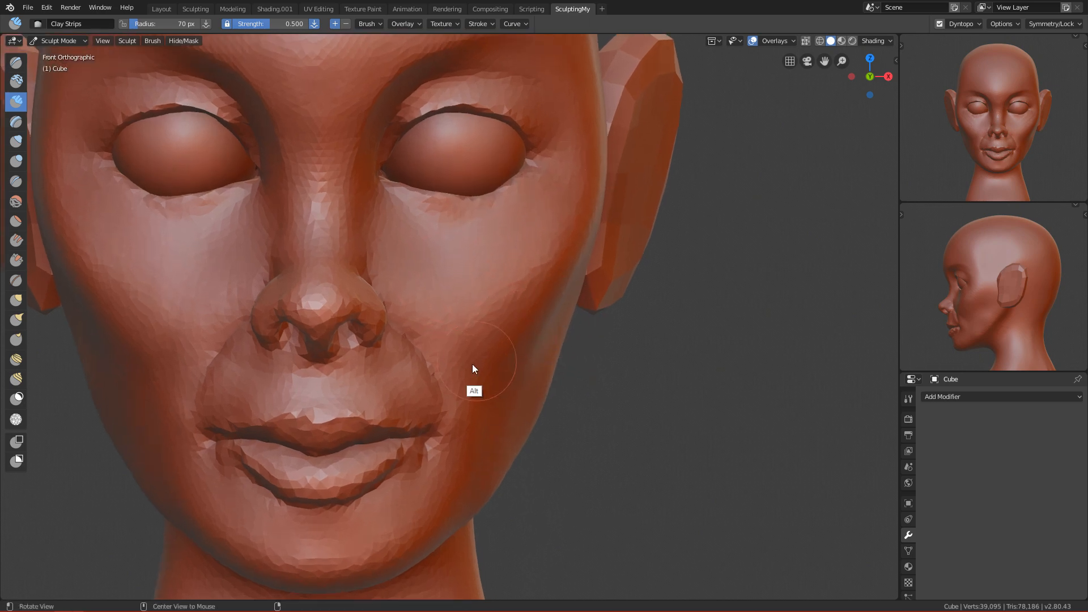
alt+shift+drag(430, 277, 487, 283)
ctrl+alt+drag(473, 321, 427, 215)
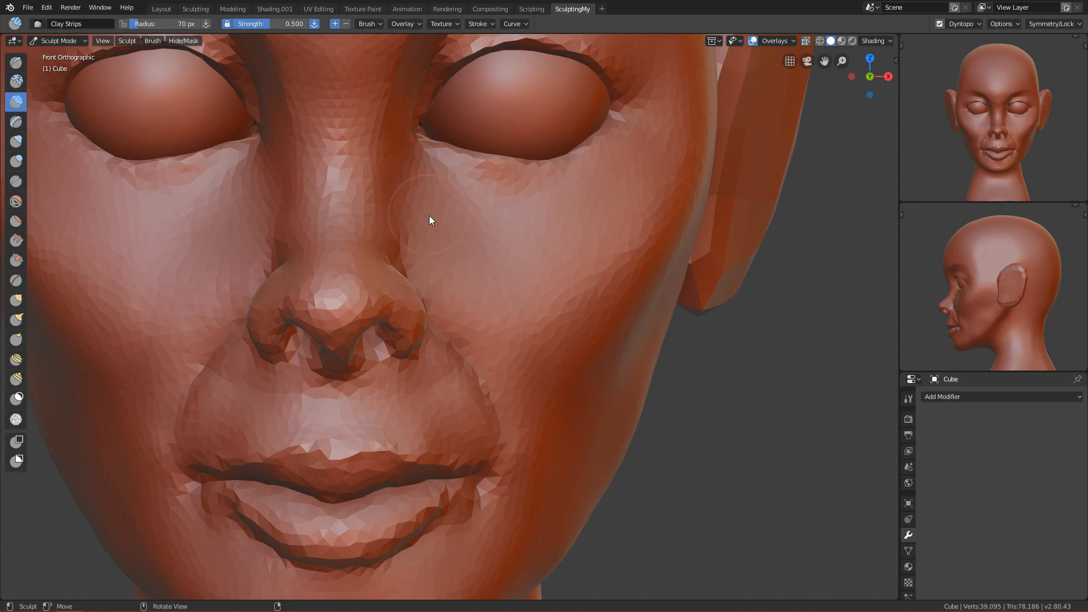
drag(378, 175, 447, 227)
mouse_move(385, 181)
mouse_down()
mouse_move(402, 214)
mouse_move(453, 244)
mouse_up()
drag(396, 192, 470, 255)
shift+drag(390, 167, 487, 267)
- Smooth the transition from the nose side into the cheek in a three-quarter view, ending at a 93 px radius
middle_drag(458, 249, 362, 243)
mouse_move(335, 202)
shift+mouse_down()
mouse_move(447, 311)
mouse_move(450, 297)
shift+mouse_up()
mouse_move(400, 226)
ctrl+alt+mouse_down()
mouse_move(425, 275)
mouse_move(349, 238)
ctrl+alt+mouse_up()
key(f)
click(435, 266)
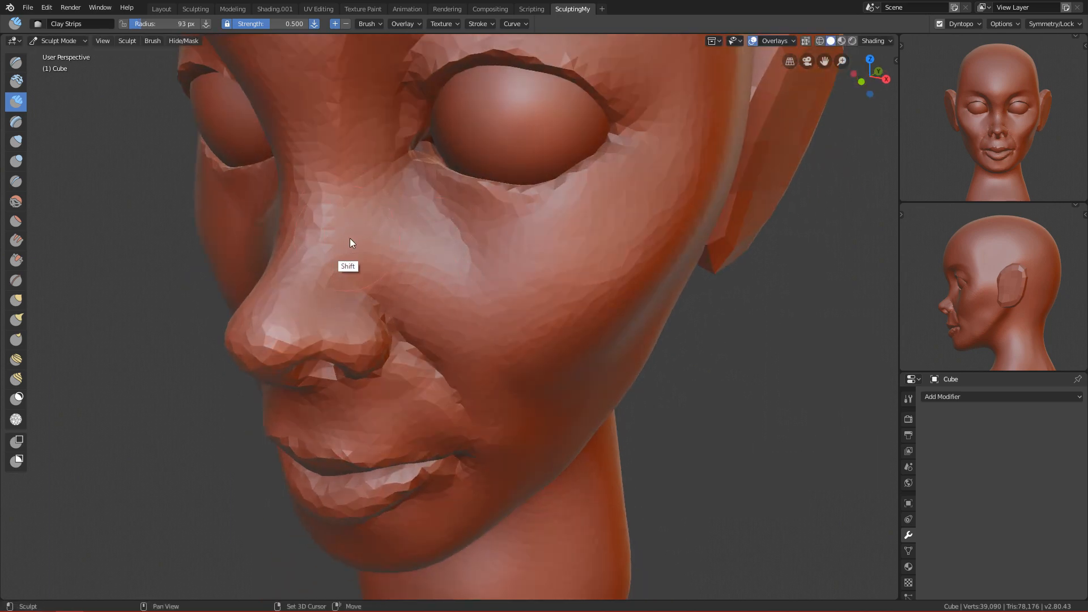
- Smooth the cheek from below the inner eye down past the nose wing in front view, ending at a 129 px radius
key(KP_1)
mouse_move(462, 326)
ctrl+alt+mouse_down()
mouse_move(482, 427)
mouse_move(505, 285)
mouse_move(512, 293)
mouse_move(466, 345)
mouse_move(471, 304)
ctrl+alt+mouse_up()
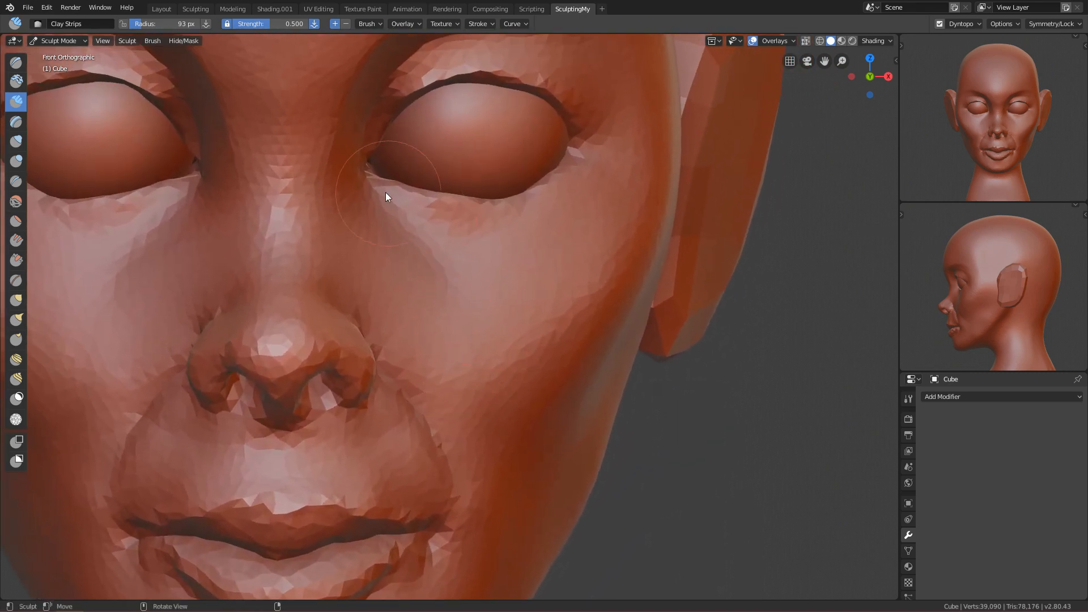
key(f)
click(402, 317)
mouse_move(441, 300)
ctrl+alt+mouse_down()
mouse_move(430, 269)
mouse_move(460, 260)
mouse_move(444, 263)
ctrl+alt+mouse_up()
key(f)
click(443, 240)
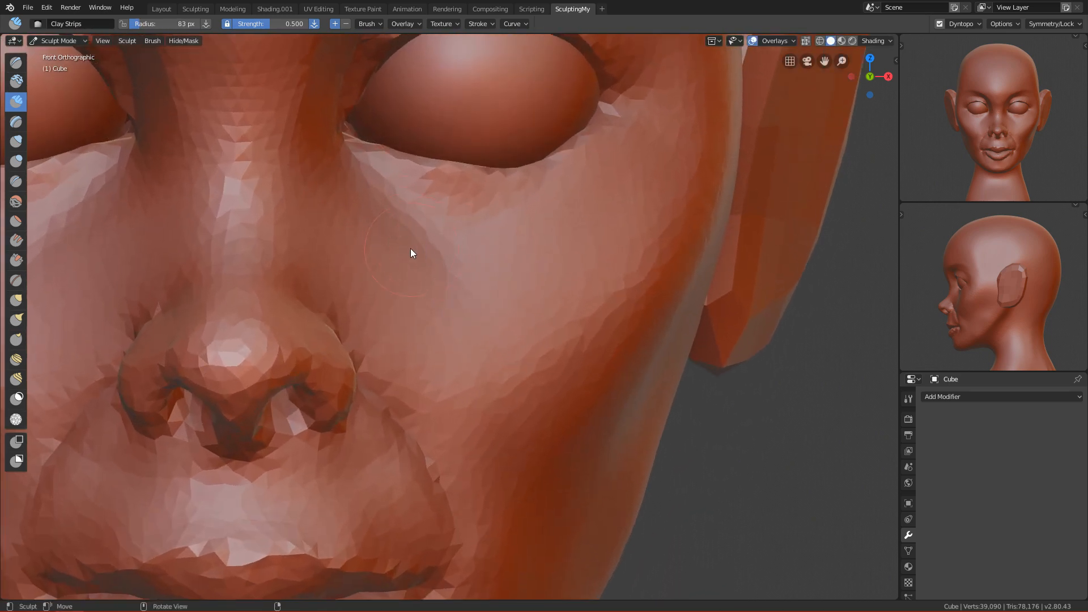
mouse_move(392, 232)
shift+mouse_down()
mouse_move(424, 260)
mouse_move(408, 256)
mouse_move(450, 249)
mouse_move(491, 284)
mouse_move(476, 495)
shift+mouse_up()
key(f)
click(482, 255)
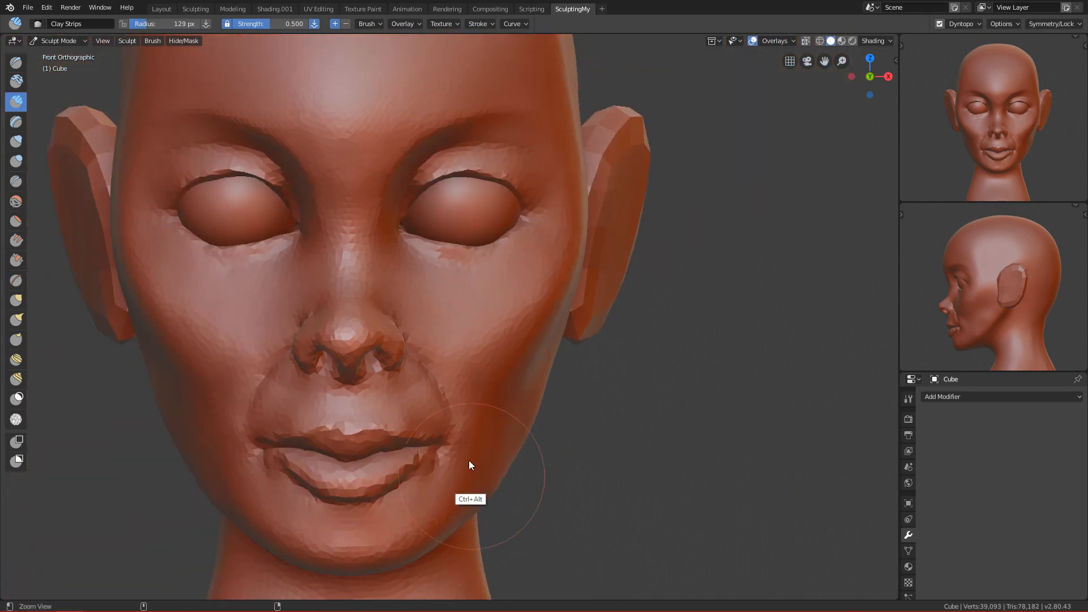
- Rework the cheek surface beside the nose wing in profile with Clay Strips, ending at a 109 px radius
ctrl+alt+drag(469, 358, 467, 406)
key(KP_3)
ctrl+alt+drag(563, 336, 536, 416)
ctrl+alt+drag(536, 492, 525, 356)
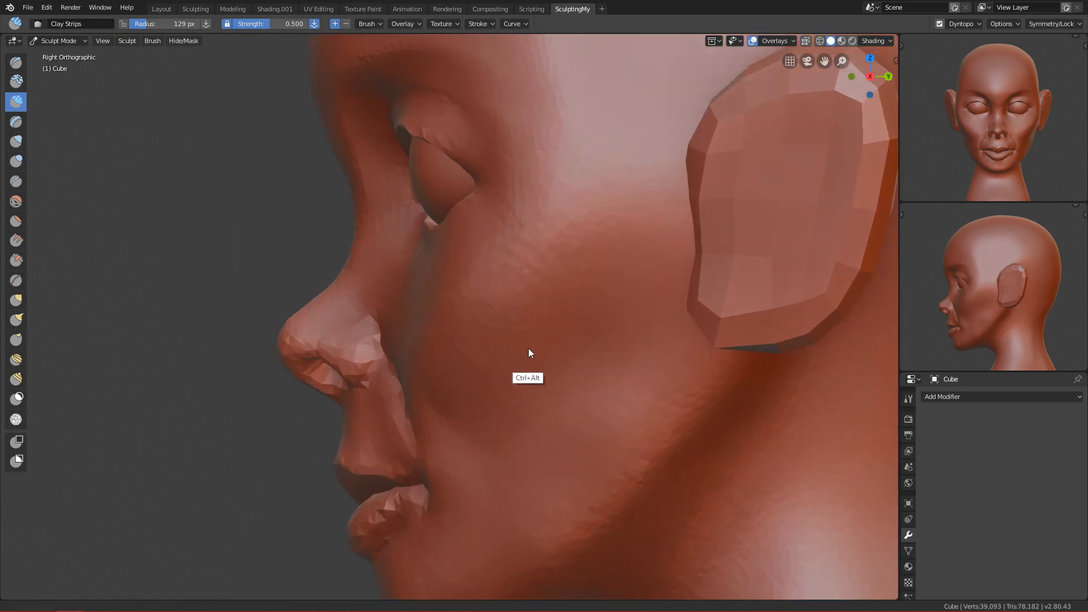
key(KP_1)
key(KP_3)
mouse_move(536, 393)
ctrl+alt+mouse_down()
mouse_move(489, 479)
mouse_move(499, 500)
mouse_move(461, 331)
ctrl+alt+mouse_up()
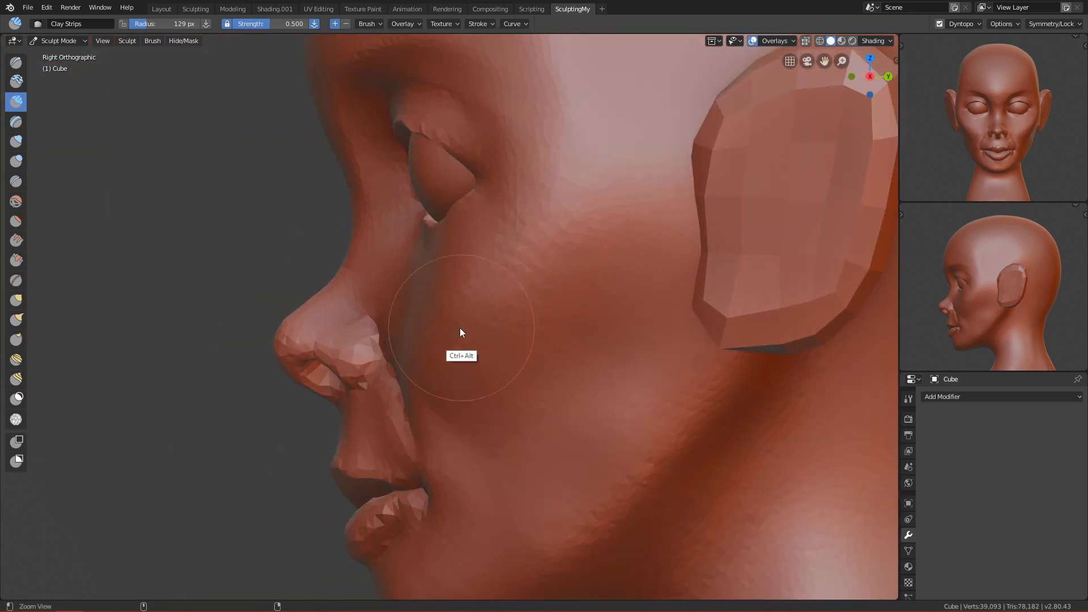
mouse_move(409, 322)
alt+mouse_down()
mouse_move(480, 331)
mouse_move(374, 291)
mouse_move(431, 319)
mouse_move(431, 331)
mouse_move(408, 309)
mouse_move(474, 328)
mouse_move(446, 368)
mouse_move(396, 306)
alt+mouse_up()
key(f)
click(432, 316)
key(KP_1)
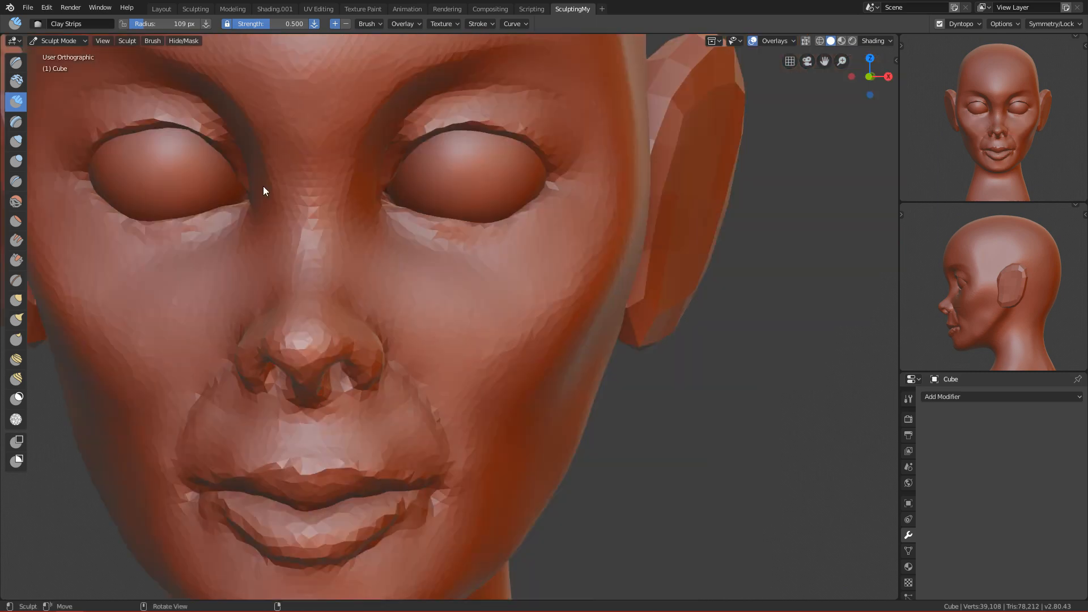
- Build up the cheek behind the nasolabial fold with broad Clay Strips strokes in profile, and smooth the added volume
scroll(567, 481, down, 6)
alt+drag(555, 471, 437, 403)
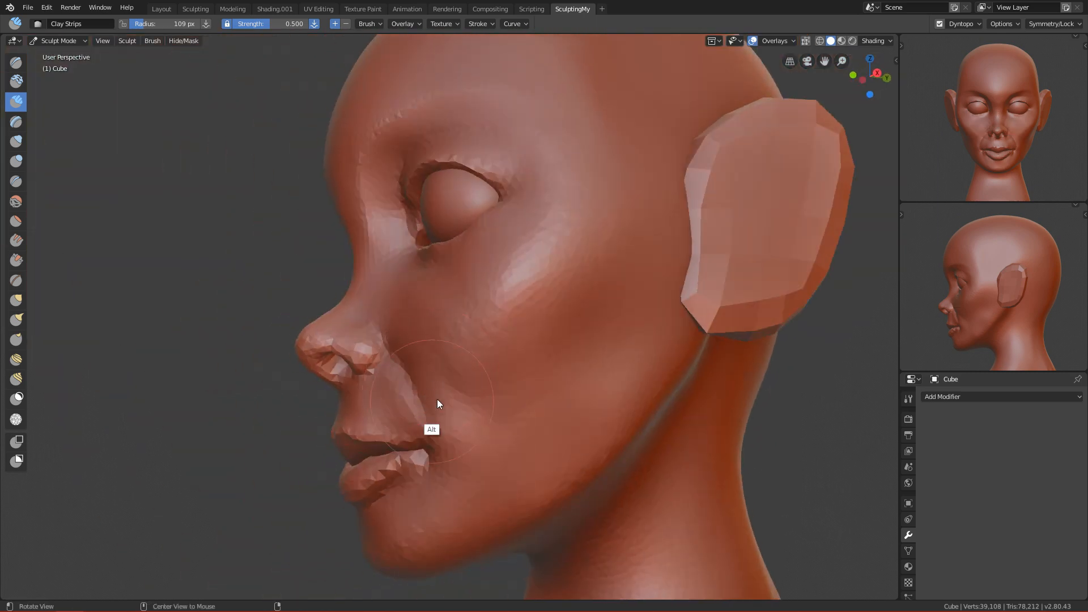
key(KP_3)
mouse_move(588, 408)
ctrl+alt+mouse_down()
mouse_move(471, 329)
mouse_move(536, 333)
mouse_move(400, 325)
mouse_move(385, 308)
ctrl+alt+mouse_up()
key(bracketright)
key(bracketright)
drag(481, 357, 368, 290)
drag(441, 343, 511, 353)
key(f)
click(532, 355)
drag(442, 368, 530, 394)
drag(398, 368, 509, 413)
mouse_move(438, 403)
shift+mouse_down()
mouse_move(386, 278)
mouse_move(515, 373)
mouse_move(445, 399)
mouse_move(492, 442)
mouse_move(481, 409)
shift+mouse_up()
- Smooth the upper part of the cheek beside the nose wing at a 115 px radius
mouse_move(501, 361)
alt+middle_down()
mouse_move(539, 338)
mouse_move(511, 455)
mouse_move(511, 330)
alt+middle_up()
key(f)
click(480, 329)
mouse_move(420, 322)
shift+mouse_down()
mouse_move(412, 294)
mouse_move(405, 299)
shift+mouse_up()
mouse_move(454, 340)
ctrl+middle_down()
mouse_move(498, 475)
mouse_move(566, 396)
mouse_move(537, 357)
ctrl+middle_up()
alt+middle_drag(510, 410, 440, 298)
alt+middle_click(503, 428)
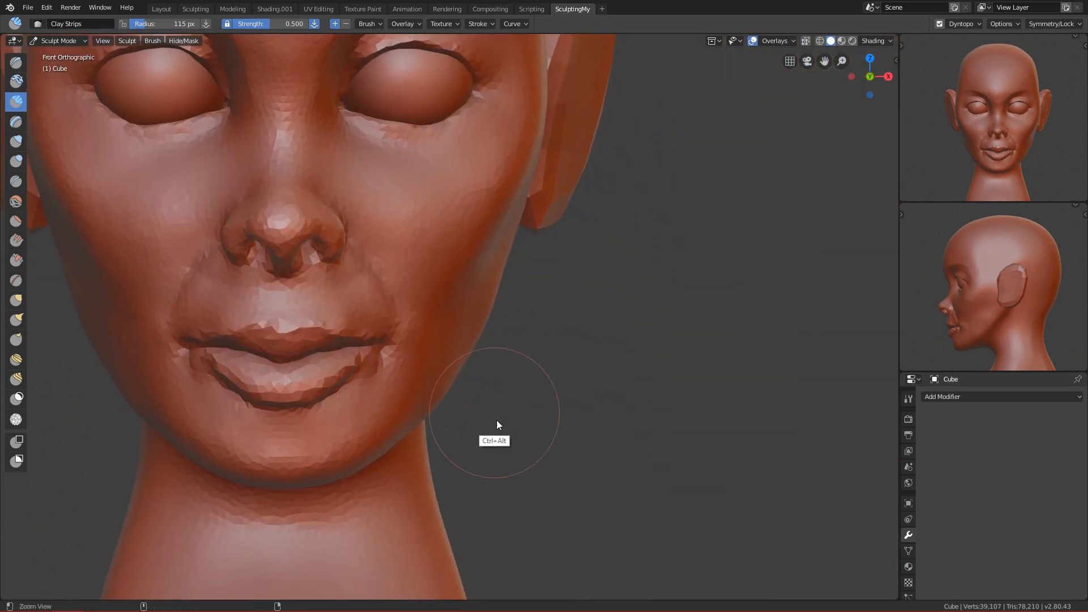
- Crease the nasolabial fold from beside the nose wing toward the mouth corner with Crease at a 159 px radius
key(shift+c)
alt+middle_drag(486, 345, 419, 300)
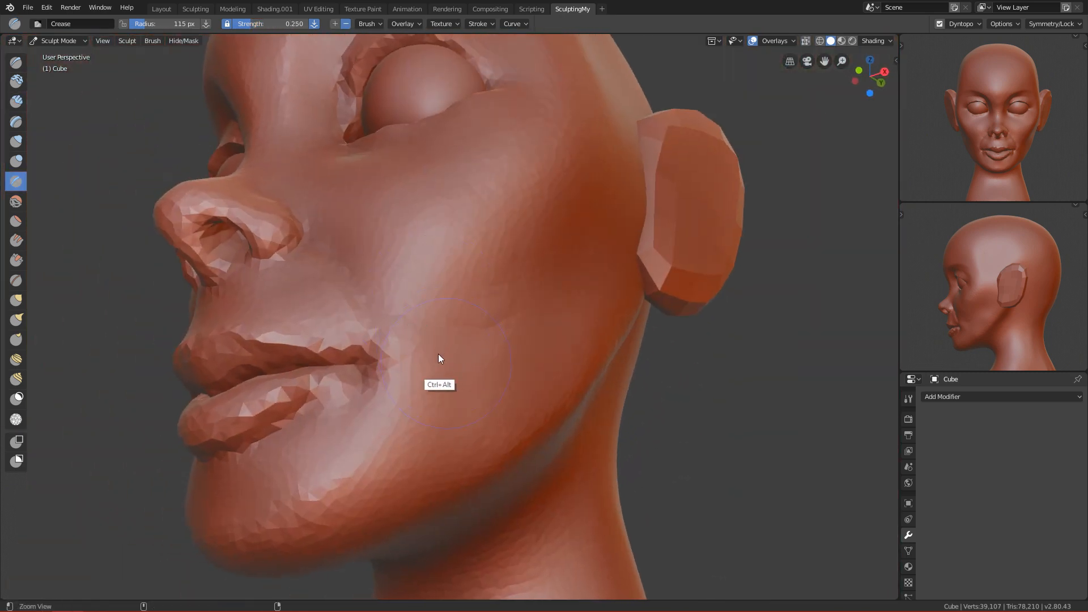
ctrl+alt+drag(447, 364, 439, 312)
key(f)
click(440, 311)
drag(368, 283, 432, 354)
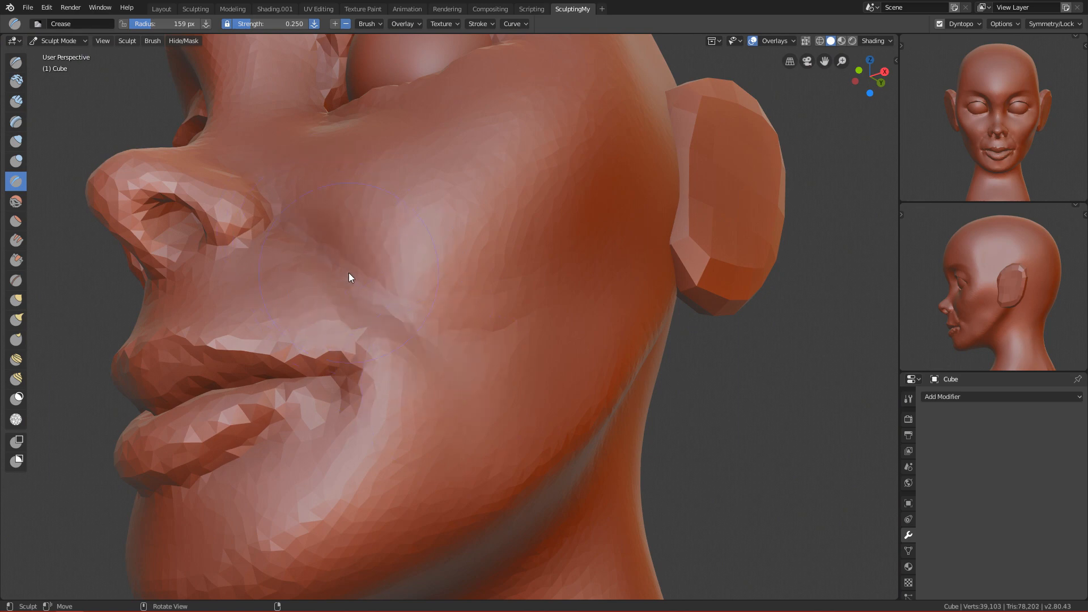
- Soften the nasolabial fold between nose wing and mouth corner by smoothing in front view, ending at 125 px
alt+middle_drag(352, 258, 192, 243)
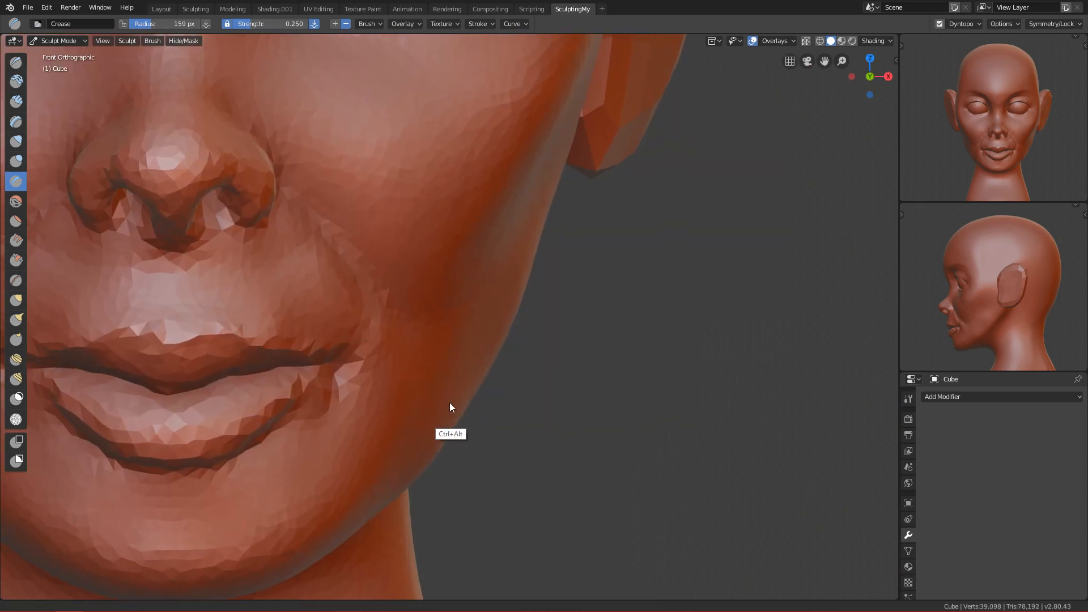
ctrl+alt+drag(455, 412, 430, 345)
mouse_move(288, 232)
shift+mouse_down()
mouse_move(301, 276)
mouse_move(331, 279)
mouse_move(276, 254)
mouse_move(361, 304)
shift+mouse_up()
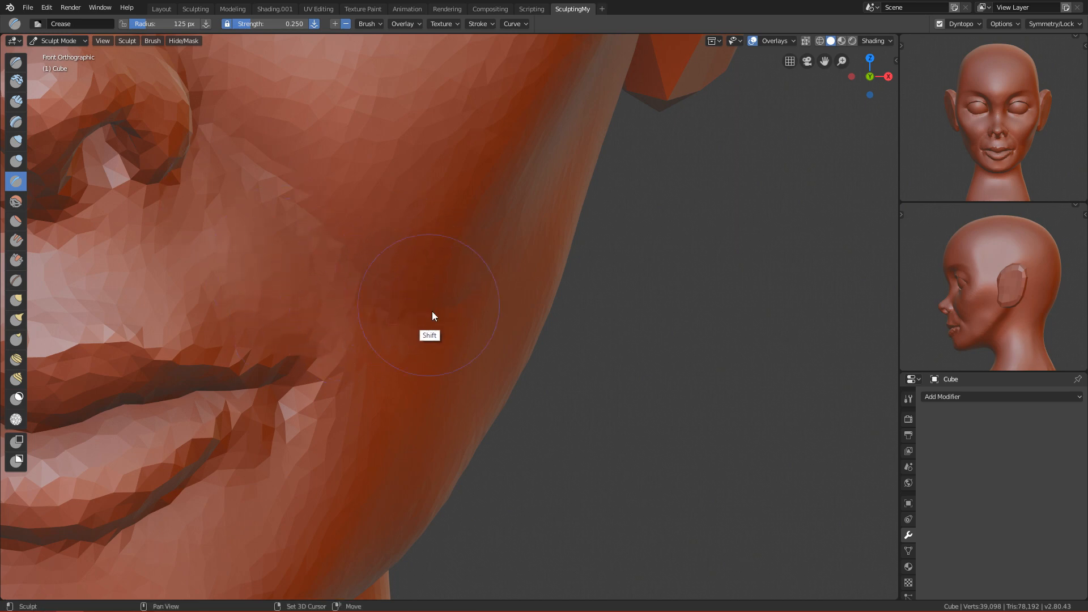
alt+middle_drag(274, 143, 409, 298)
alt+drag(409, 298, 425, 306)
- Carve a crease under the lower eyelid from mid-eye up toward the outer corner with repeated Crease strokes
ctrl+alt+drag(443, 243, 419, 377)
key(KP_3)
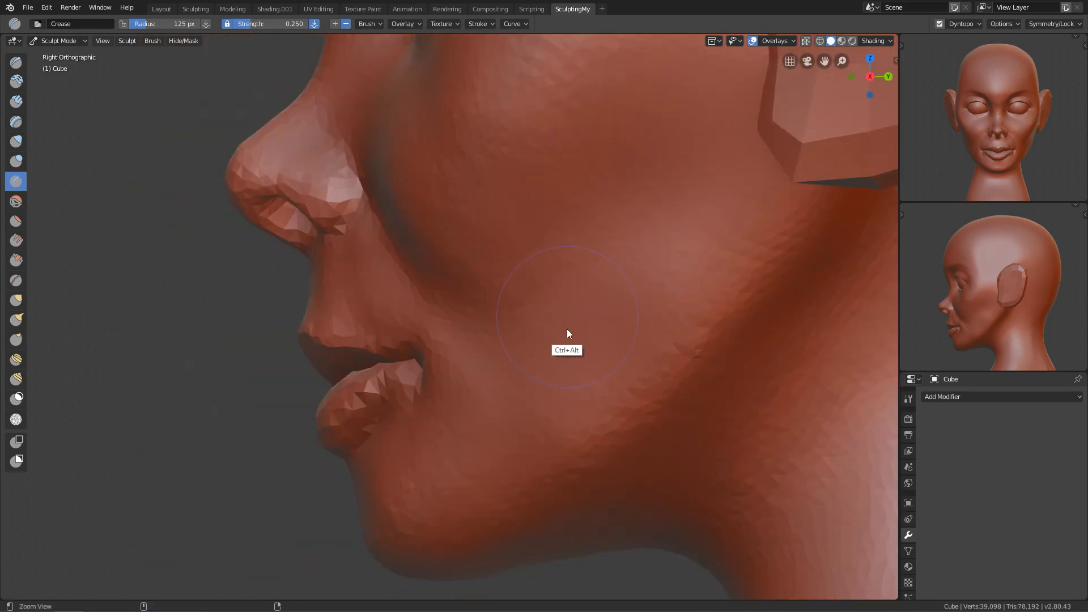
ctrl+alt+drag(568, 318, 558, 379)
mouse_move(512, 233)
ctrl+alt+mouse_down()
mouse_move(492, 428)
mouse_move(497, 282)
mouse_move(467, 182)
mouse_move(451, 252)
mouse_move(570, 260)
mouse_move(538, 302)
ctrl+alt+mouse_up()
key(f)
click(417, 218)
drag(452, 221, 561, 182)
drag(470, 221, 592, 173)
drag(499, 207, 575, 167)
- Deepen the under-eye crease toward the outer corner with Crease at 79 px, and refine it with a 51 px stroke
key(f)
click(435, 250)
drag(472, 230, 584, 152)
drag(479, 226, 559, 162)
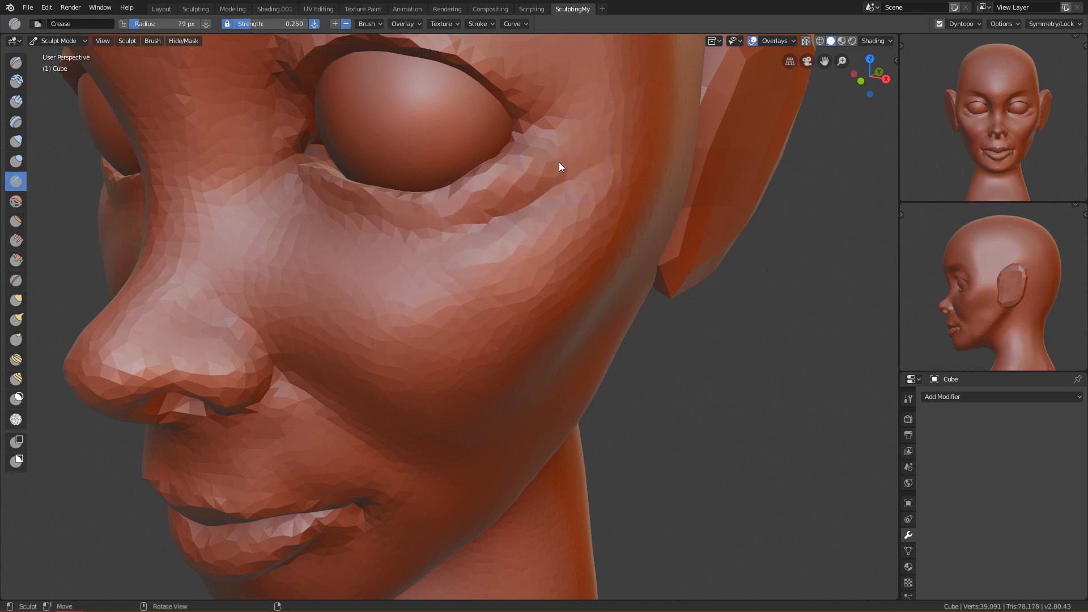
mouse_move(453, 229)
mouse_down()
mouse_move(538, 172)
mouse_move(511, 188)
mouse_up()
key(f)
click(511, 170)
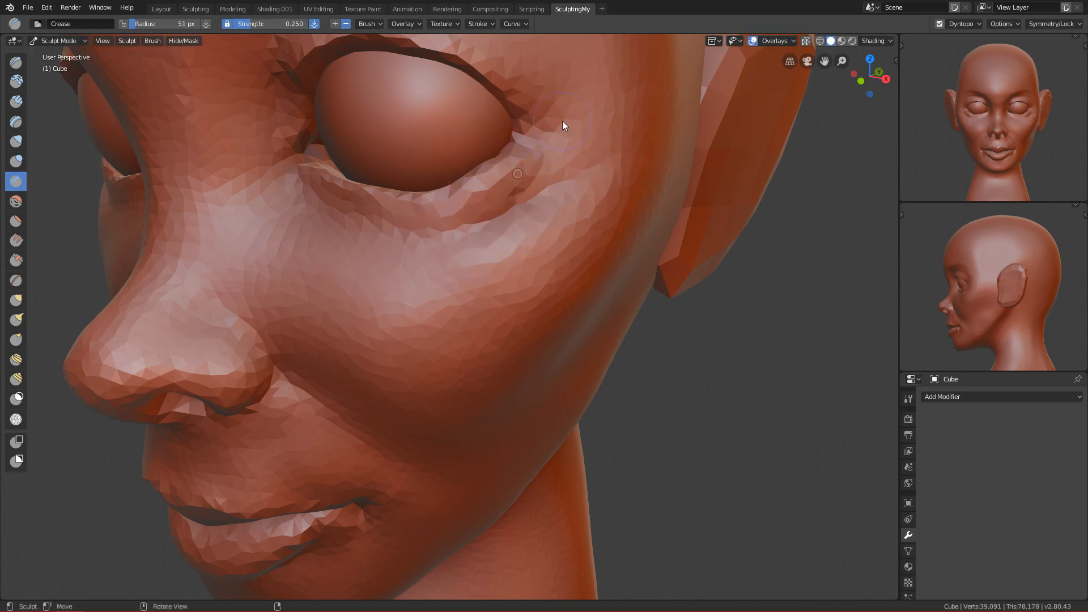
drag(558, 130, 460, 249)
- Smooth the cheekbone area just outside the under-eye crease, starting at 65 px and ending at a 77 px radius
key(f)
click(613, 154)
mouse_move(610, 152)
shift+mouse_down()
mouse_move(539, 255)
mouse_move(504, 255)
shift+mouse_up()
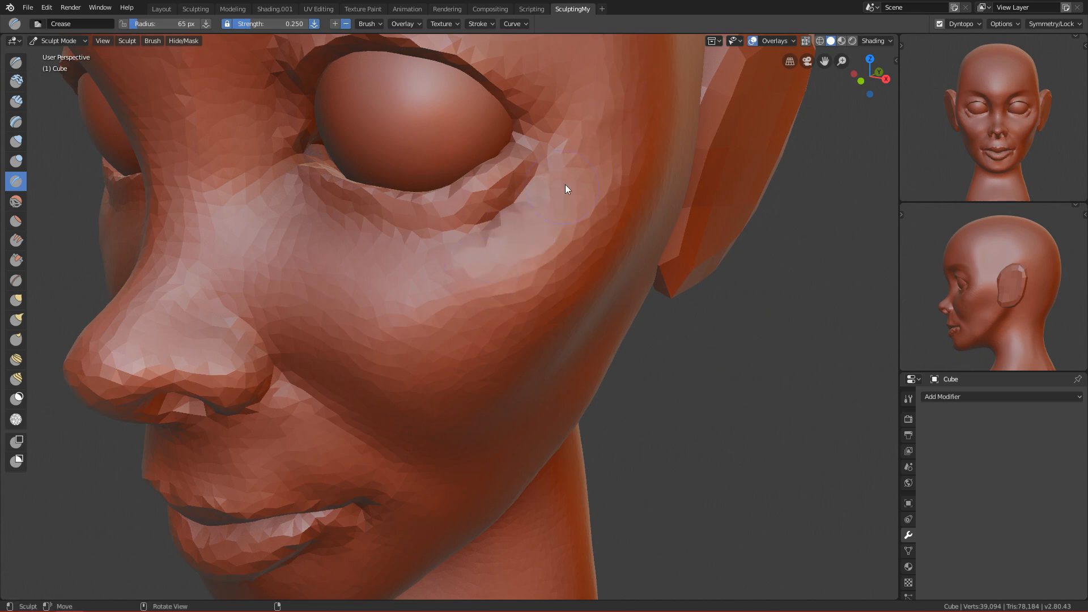
mouse_move(637, 123)
shift+mouse_down()
mouse_move(566, 215)
mouse_move(477, 266)
shift+mouse_up()
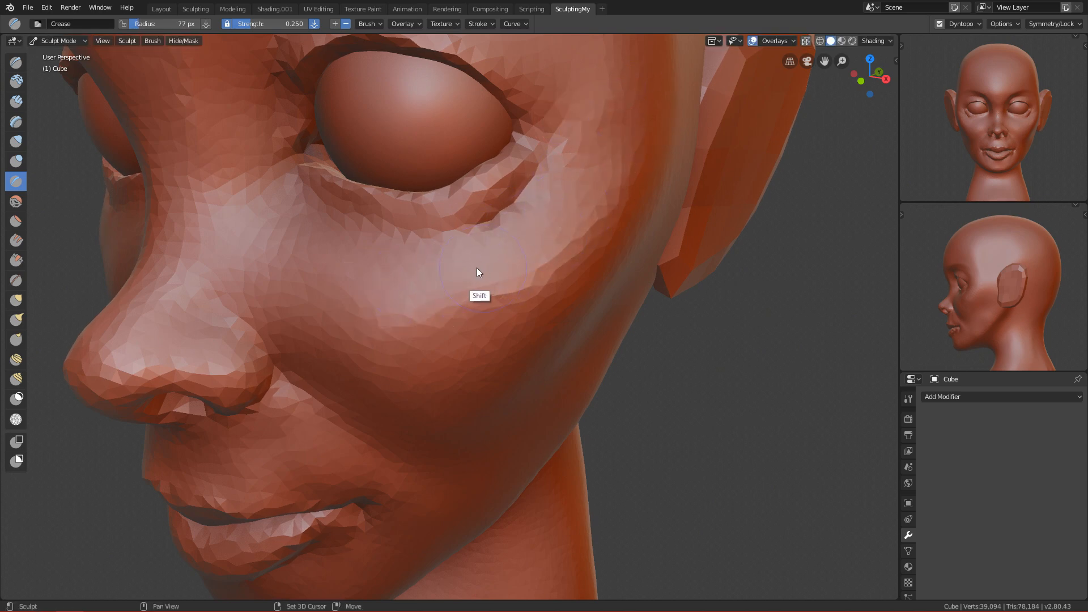
- Continue smoothing the cheekbone surface just outside and below the under-eye crease
mouse_move(577, 201)
shift+mouse_down()
mouse_move(511, 230)
mouse_move(565, 279)
mouse_move(595, 255)
mouse_move(519, 286)
shift+mouse_up()
key(f)
click(716, 152)
shift+drag(611, 190, 527, 253)
- Smooth the under-eye and upper cheek area from the outer eye corner toward the nose at a 75 px radius
key(KP_1)
ctrl+alt+drag(464, 403, 436, 490)
ctrl+alt+drag(494, 341, 510, 244)
mouse_move(527, 238)
alt+mouse_down()
mouse_move(513, 237)
mouse_move(495, 335)
mouse_move(525, 256)
alt+mouse_up()
key(f)
click(504, 256)
mouse_move(566, 196)
shift+mouse_down()
mouse_move(386, 324)
mouse_move(266, 264)
shift+mouse_up()
- Examine the proportions of the whole head in front and side views
key(KP_1)
ctrl+alt+drag(365, 253, 523, 363)
mouse_move(600, 261)
ctrl+alt+mouse_down()
mouse_move(565, 379)
mouse_move(589, 409)
mouse_move(587, 376)
mouse_move(534, 449)
mouse_move(553, 514)
mouse_move(527, 468)
mouse_move(566, 301)
mouse_move(529, 479)
mouse_move(554, 319)
mouse_move(511, 391)
ctrl+alt+mouse_up()
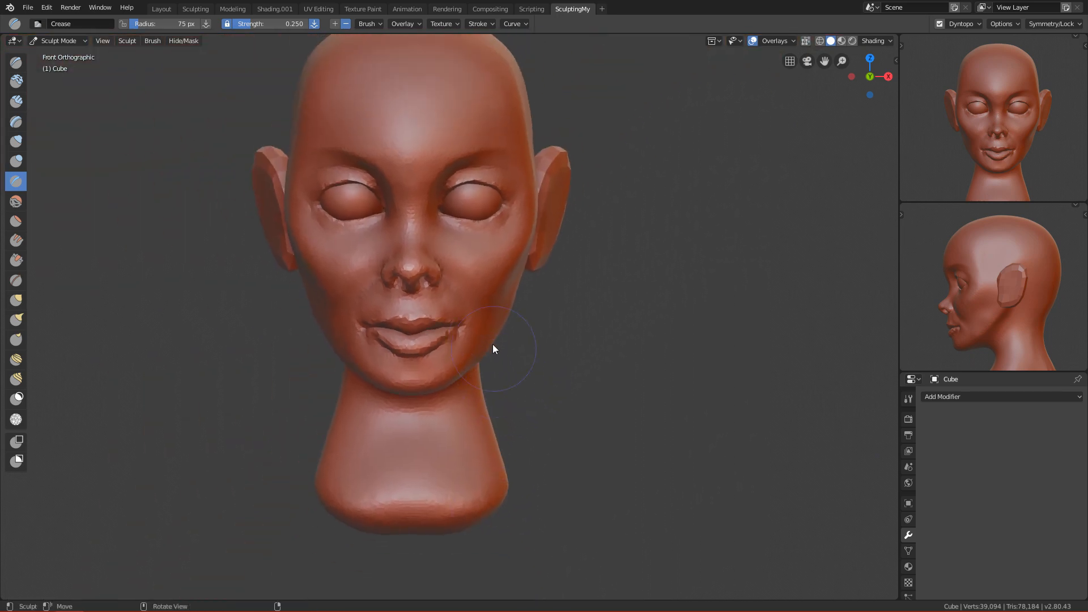
ctrl+alt+drag(543, 279, 552, 316)
key(KP_3)
key(KP_1)
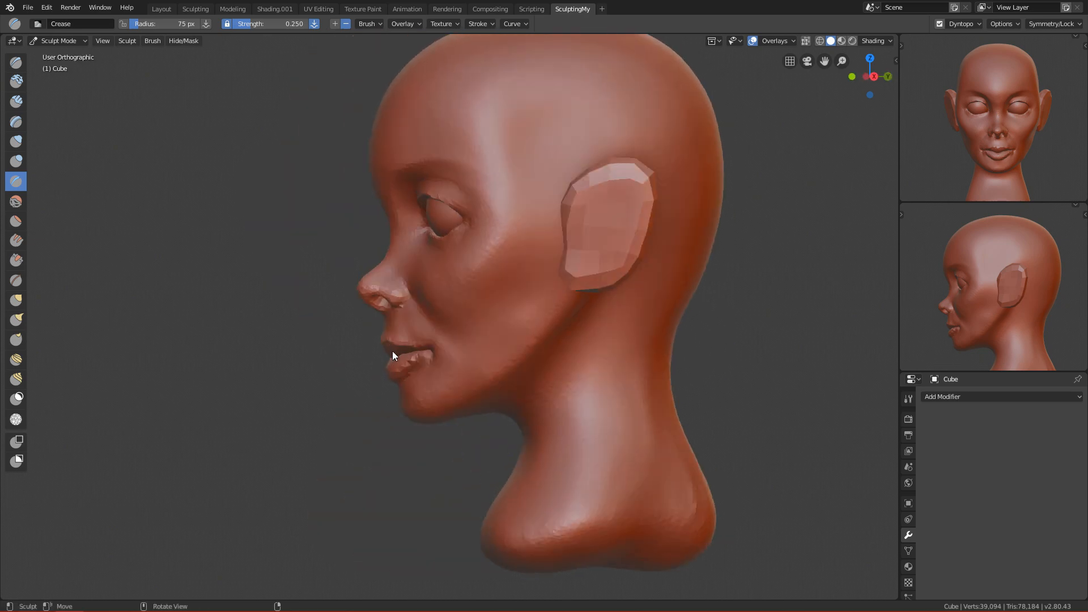
- Carve the philtrum groove between the nose and upper lip with inverted SculptDraw at 60 px, and save the file
ctrl+alt+drag(464, 470, 487, 336)
alt+shift+drag(384, 434, 497, 332)
ctrl+alt+drag(519, 402, 507, 317)
key(x)
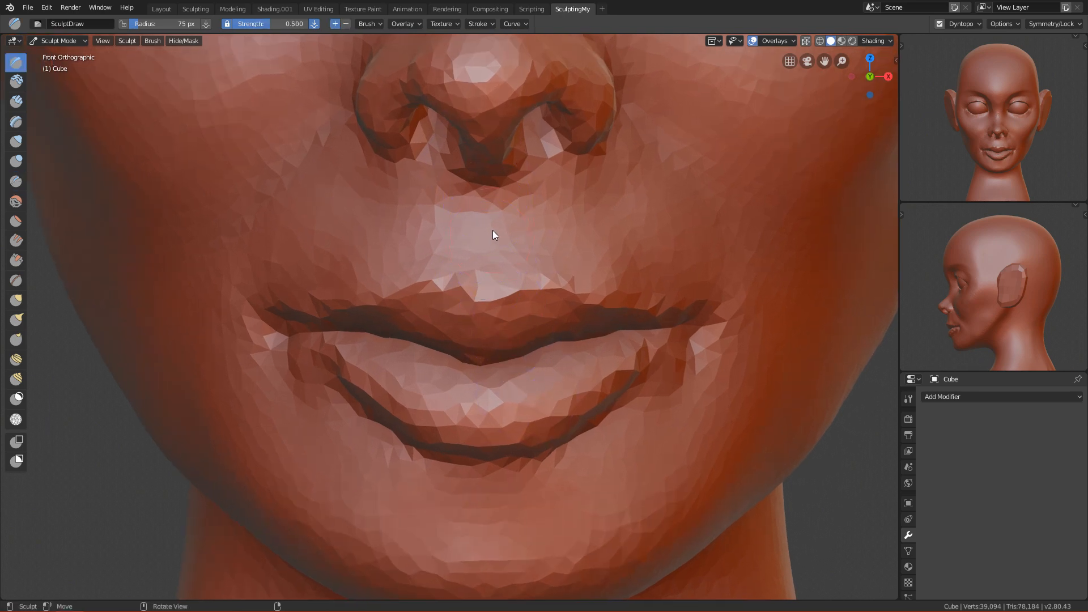
mouse_move(480, 188)
ctrl+mouse_down()
mouse_move(478, 238)
mouse_move(477, 221)
ctrl+mouse_up()
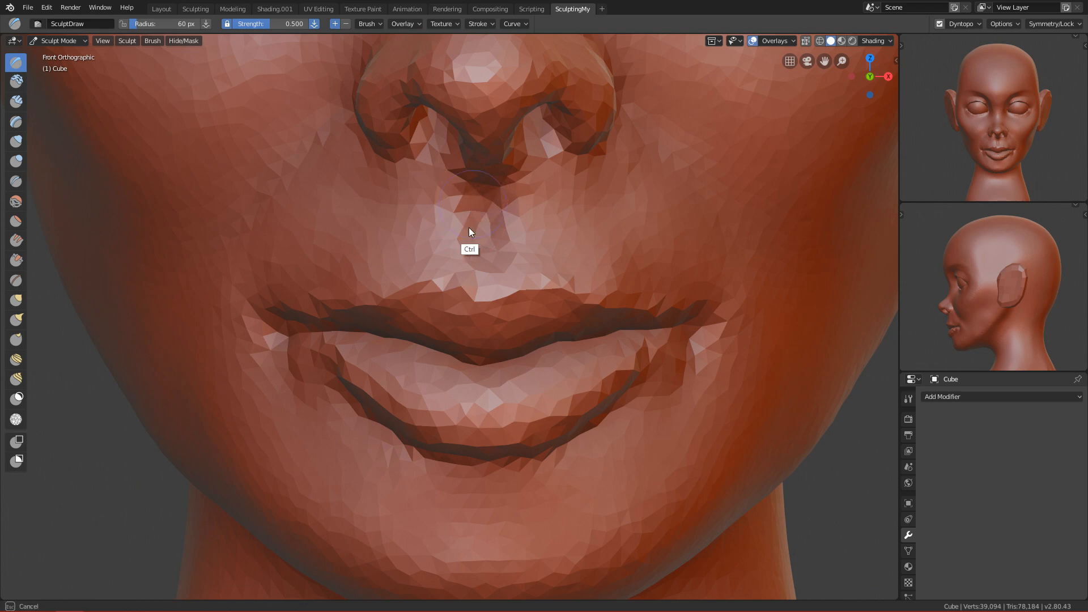
ctrl+alt+drag(528, 271, 453, 400)
key(ctrl+s)
- Build up the area beside and below the mouth corner with a Clay Strips stroke at 108 px
alt+middle_click(482, 422)
mouse_move(526, 378)
alt+mouse_down()
mouse_move(483, 342)
mouse_move(440, 348)
mouse_move(445, 235)
mouse_move(484, 199)
alt+mouse_up()
key(c)
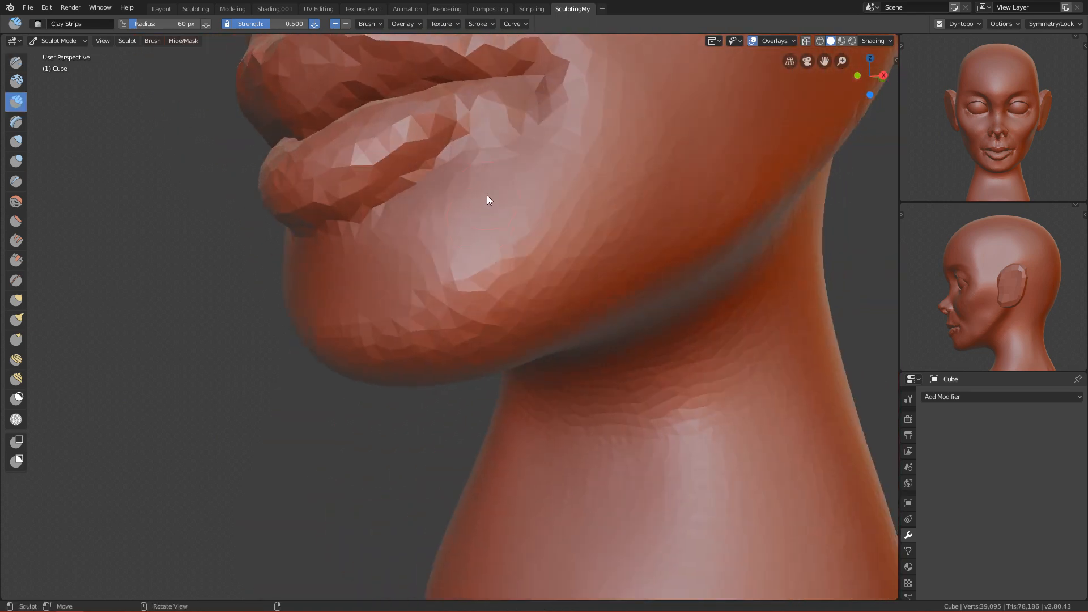
key(f)
click(472, 165)
mouse_move(473, 162)
mouse_down()
mouse_move(399, 184)
mouse_move(504, 181)
mouse_move(466, 151)
mouse_move(510, 181)
mouse_up()
mouse_move(462, 230)
alt+mouse_down()
mouse_move(498, 213)
mouse_move(437, 202)
alt+mouse_up()
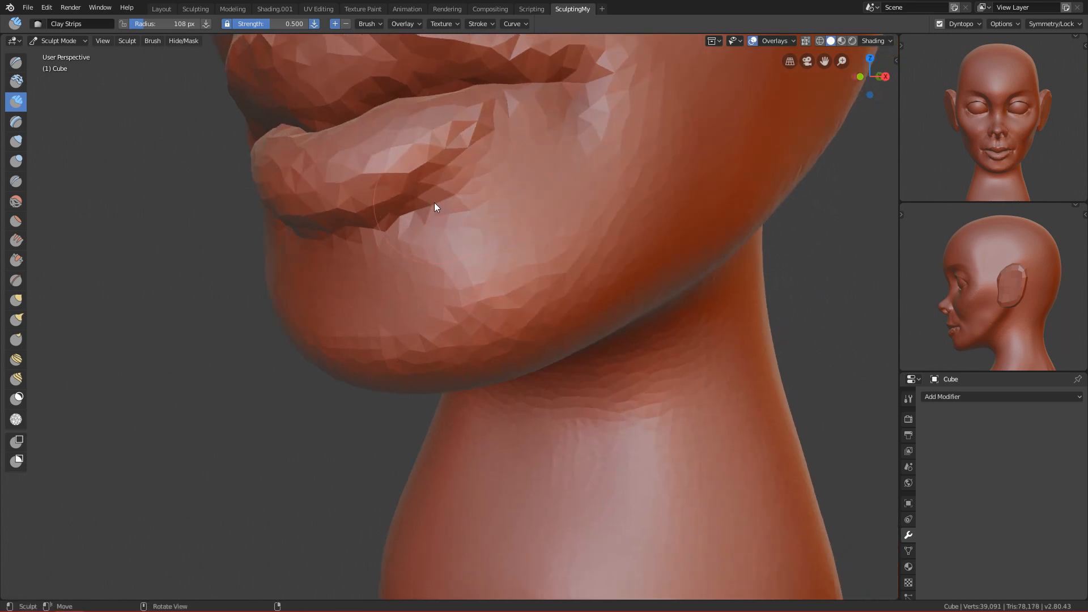
- Switch to the Crease brush for the mouth area and set its radius to 94 px
key(grave)
click(419, 199)
ctrl+alt+drag(510, 238, 533, 368)
key(grave)
click(385, 255)
mouse_move(498, 409)
ctrl+alt+mouse_down()
mouse_move(515, 287)
mouse_move(508, 296)
mouse_move(458, 217)
mouse_move(494, 276)
mouse_move(444, 249)
mouse_move(481, 254)
mouse_move(397, 272)
ctrl+alt+mouse_up()
key(shift+c)
key(f)
click(511, 253)
key(grave)
click(297, 174)
key(f)
click(456, 266)
- Examine the lips, chin and jaw from the front and in profile
key(grave)
click(665, 269)
ctrl+alt+drag(667, 270, 566, 377)
key(grave)
click(423, 349)
ctrl+alt+drag(422, 349, 498, 275)
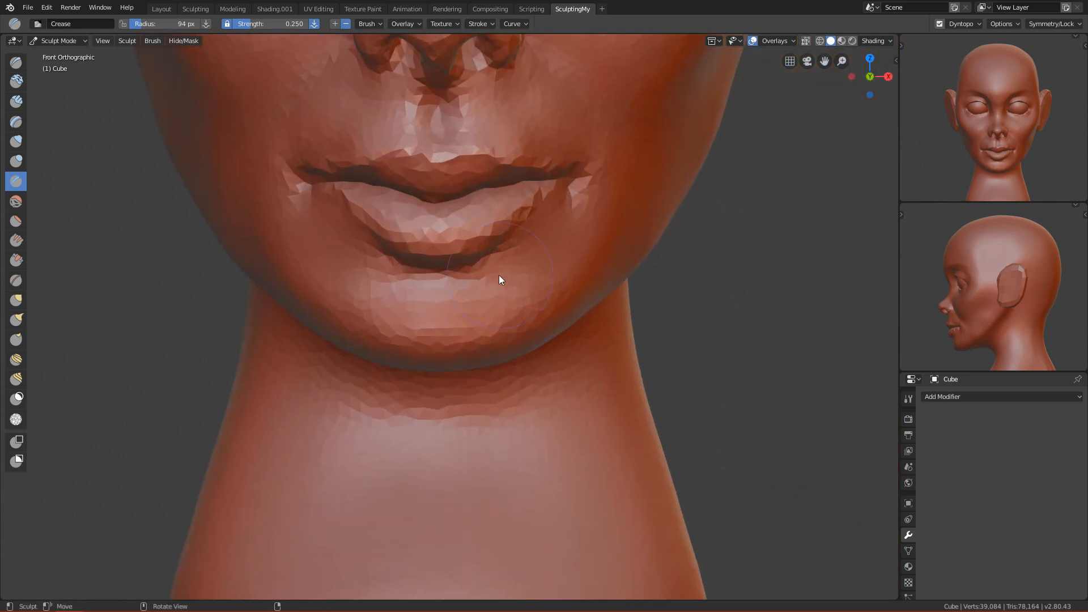
middle_drag(533, 283, 728, 268)
click(454, 265)
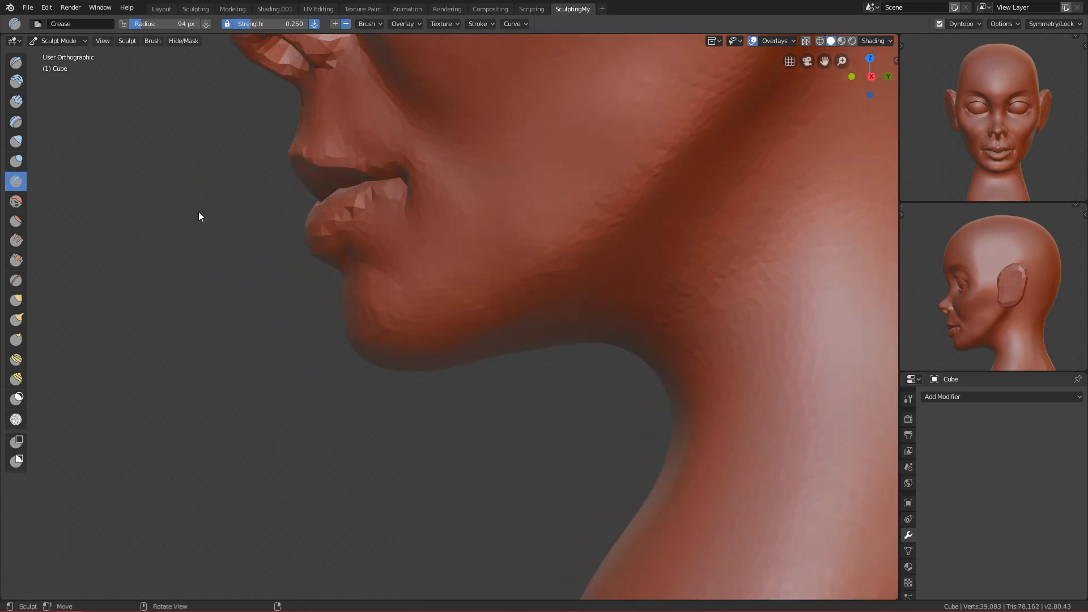
- Frame the whole head in front view and save the file
alt+middle_drag(198, 212, 532, 270)
ctrl+alt+drag(503, 346, 540, 403)
key(ctrl+s)
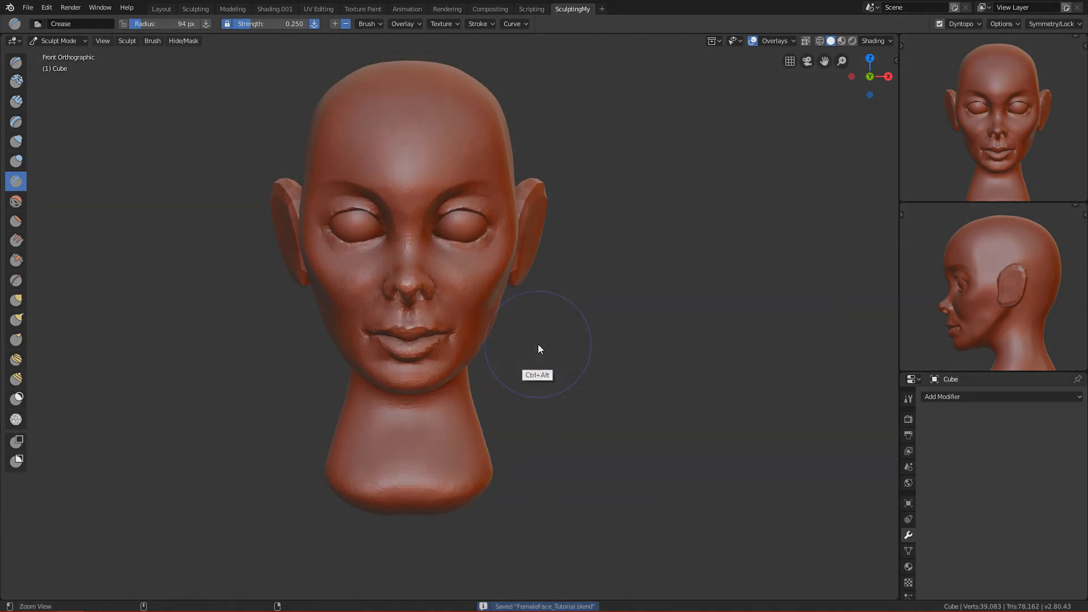